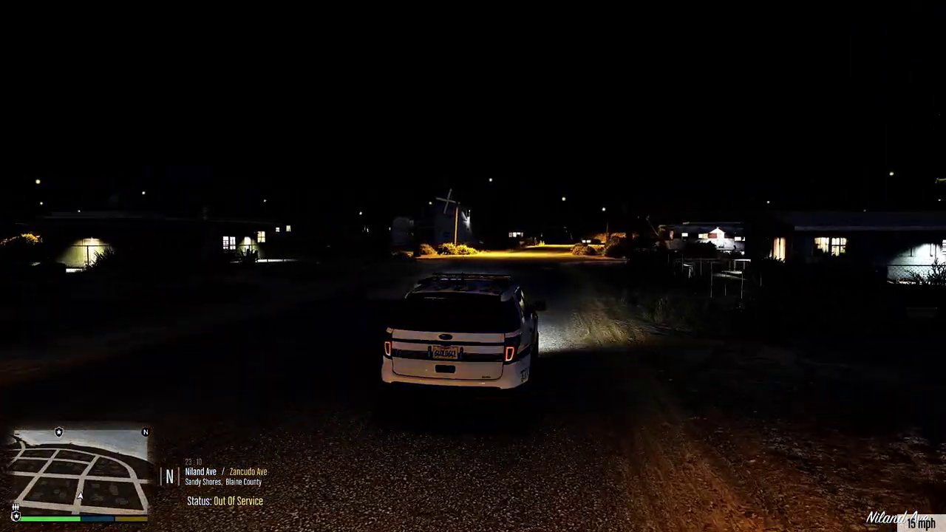
key("d")
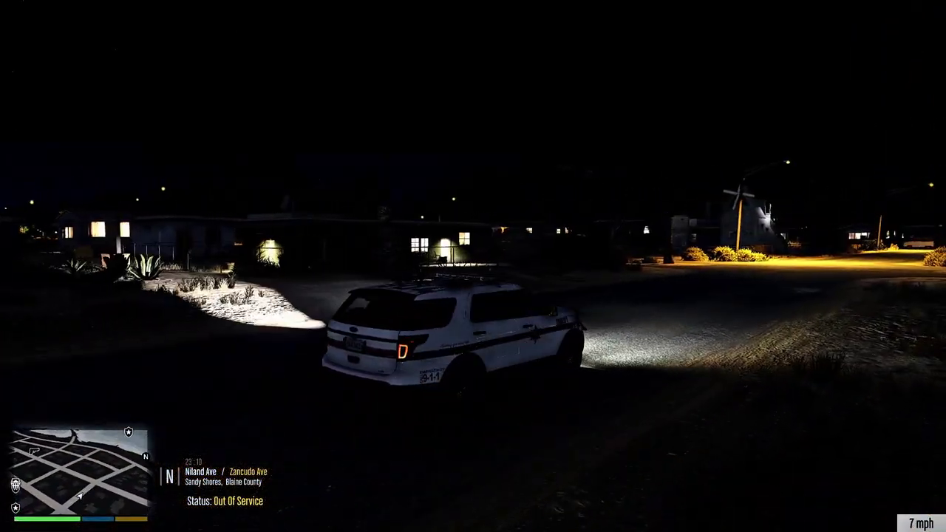
key("s")
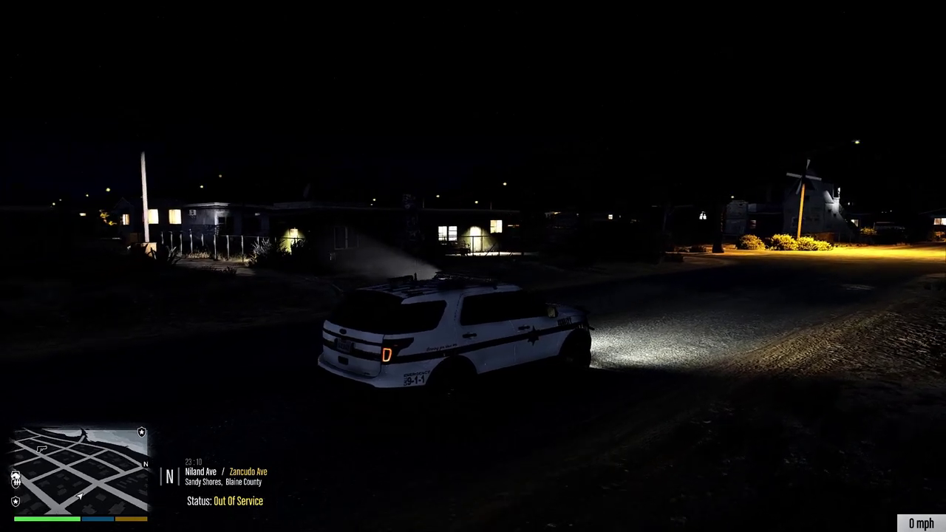
key("w")
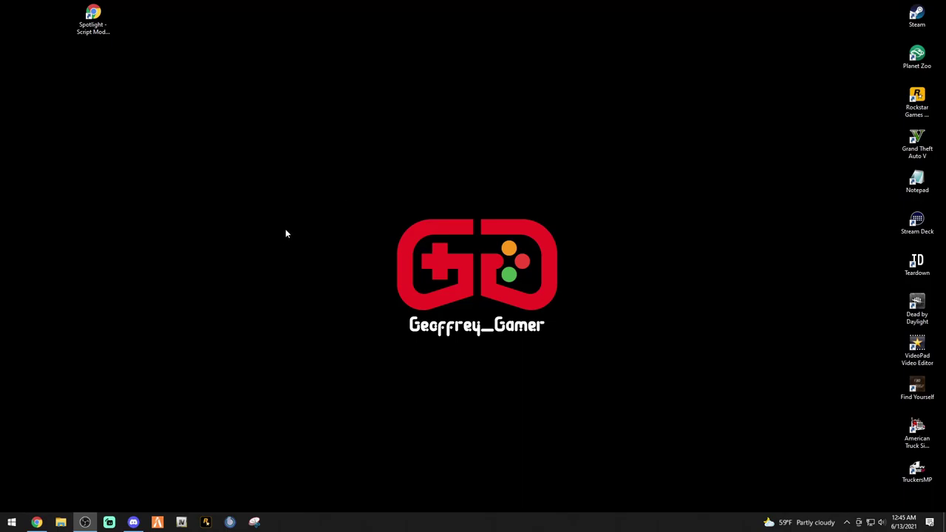
- Open the Spotlight script mod page from the desktop shortcut and examine its installation instructions, controls, file information and version 1.3 changes
double_click(93, 19)
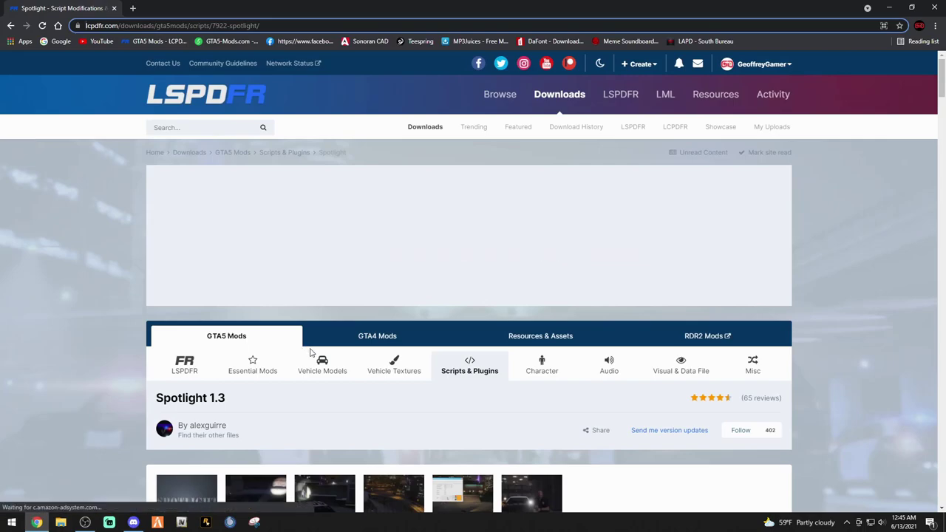
scroll(310, 352, "down", 2)
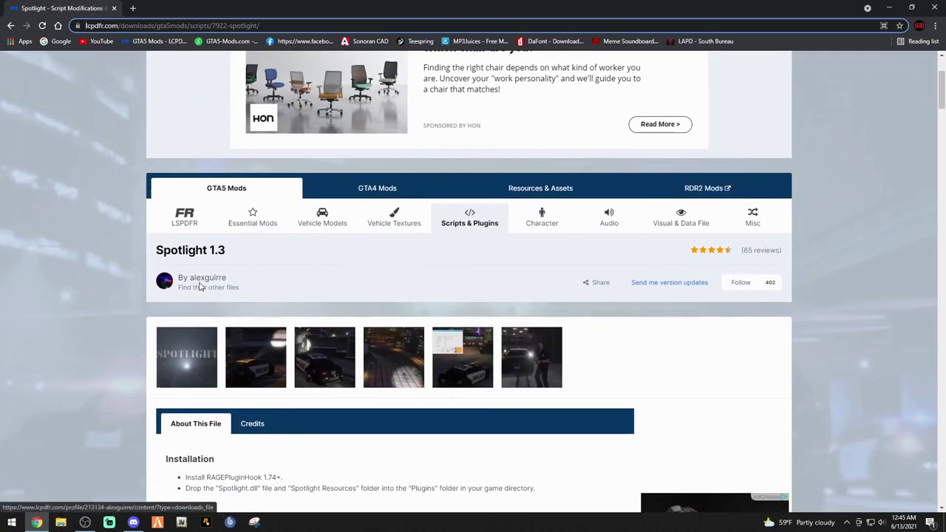
scroll(258, 290, "down", 3)
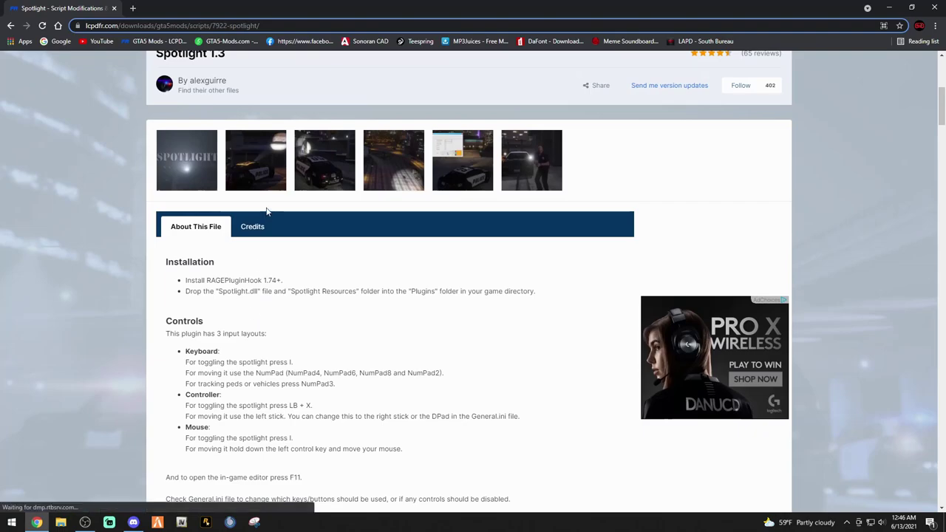
scroll(321, 344, "down", 4)
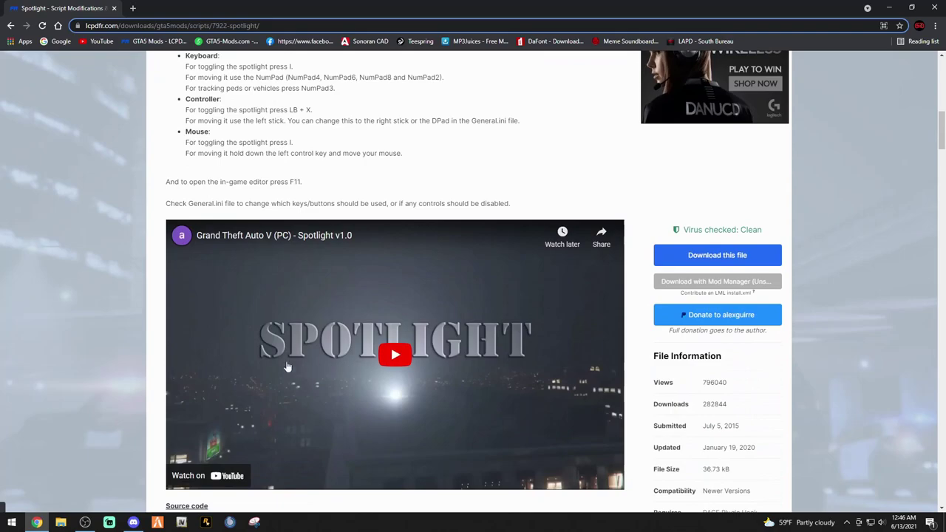
scroll(643, 397, "down", 1)
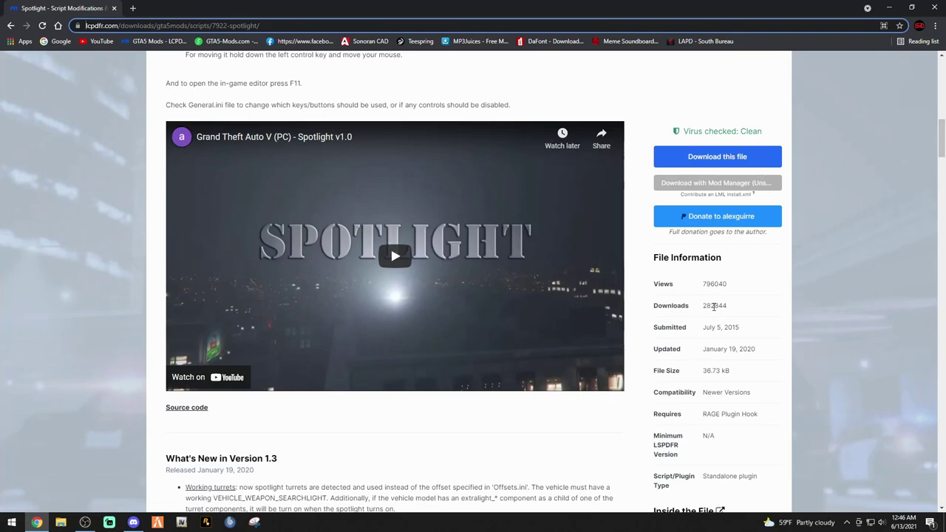
scroll(532, 421, "down", 2)
scroll(532, 421, "down", 3)
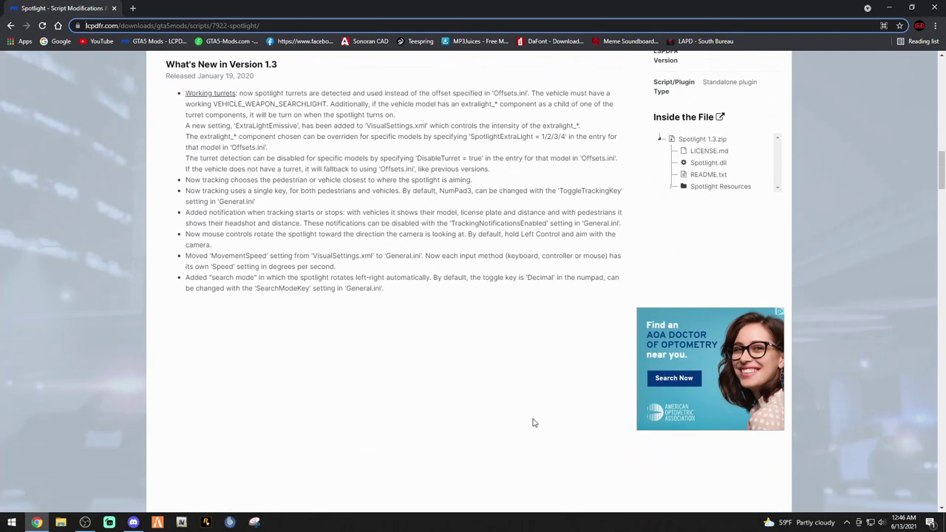
scroll(533, 422, "up", 5)
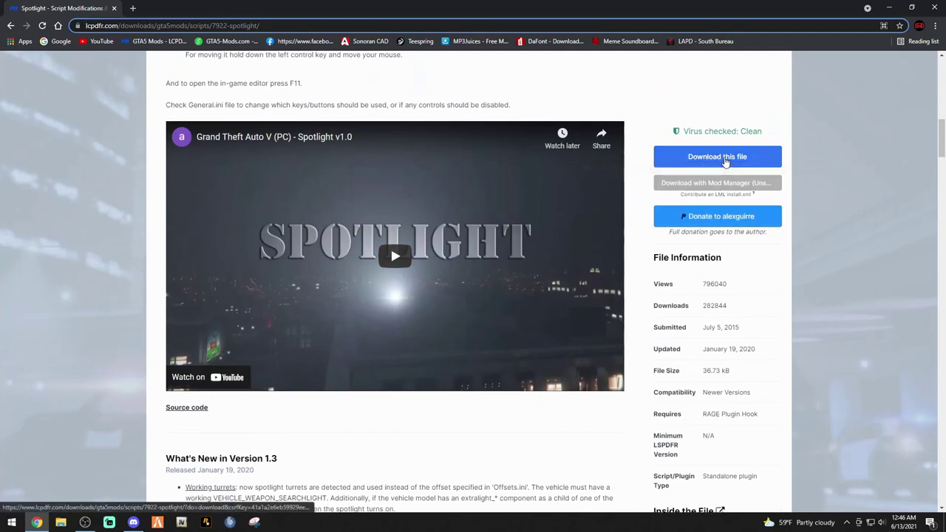
- Download the Spotlight 1.3 archive, accepting the download terms, and dismiss the WinRAR license reminder once the archive is open
left_click(725, 162)
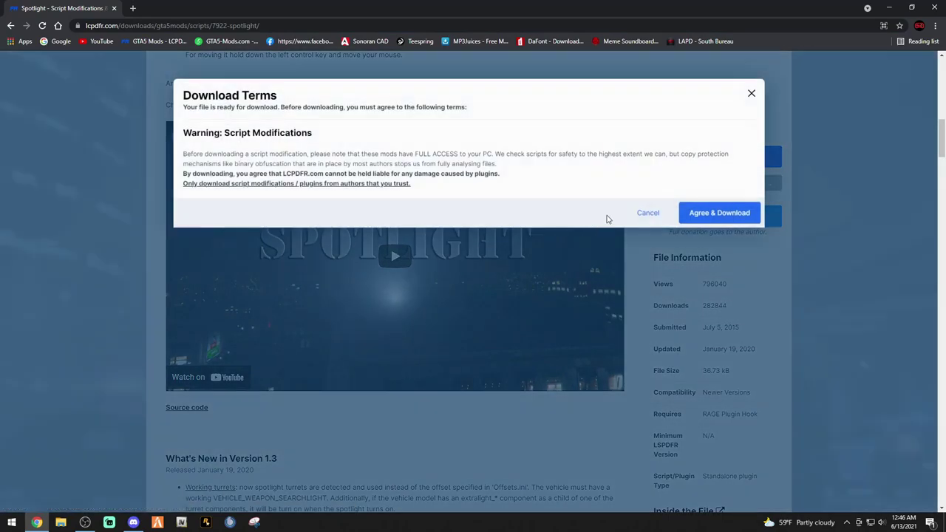
left_click(701, 213)
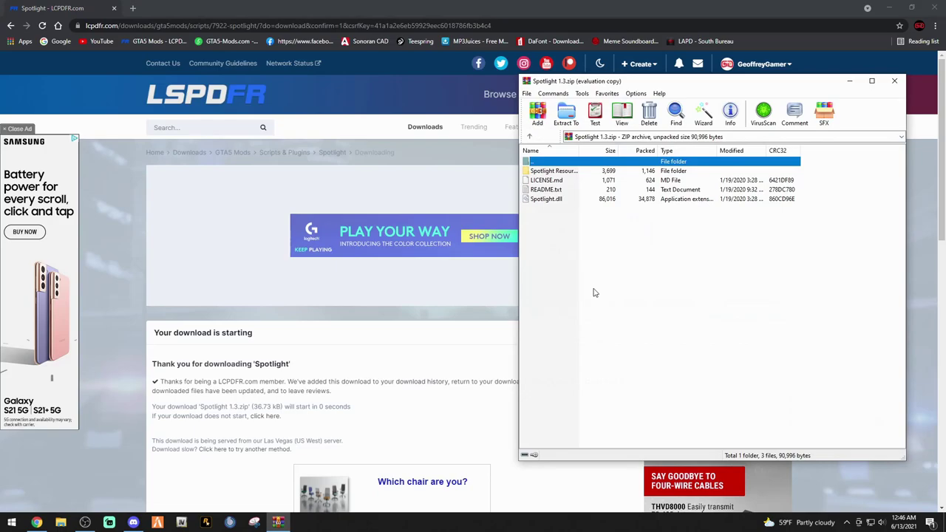
left_click(759, 278)
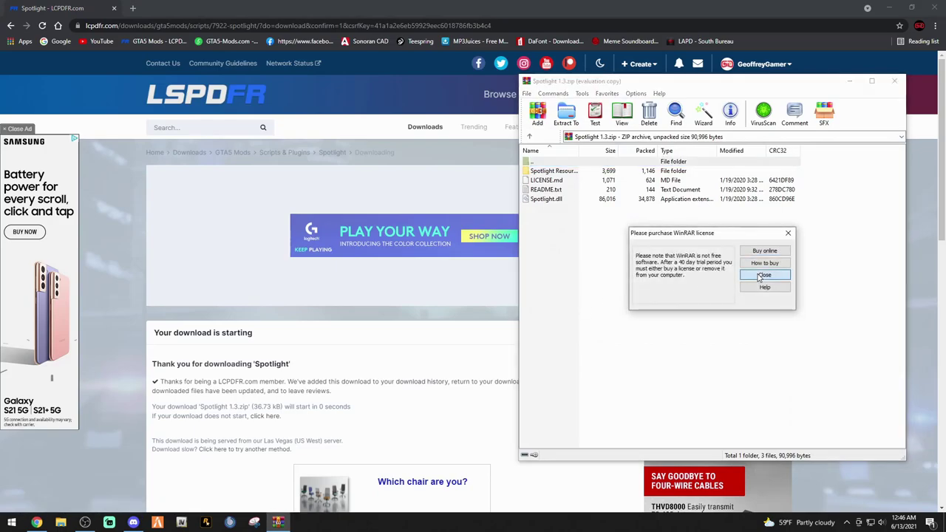
- Close the browser and place a File Explorer window beside the open Spotlight 1.3 archive
left_click(937, 9)
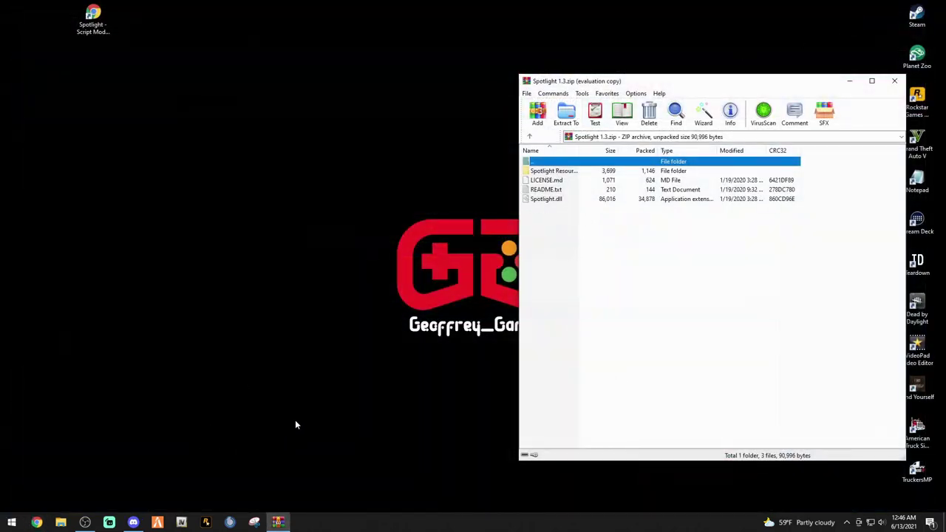
left_click(60, 522)
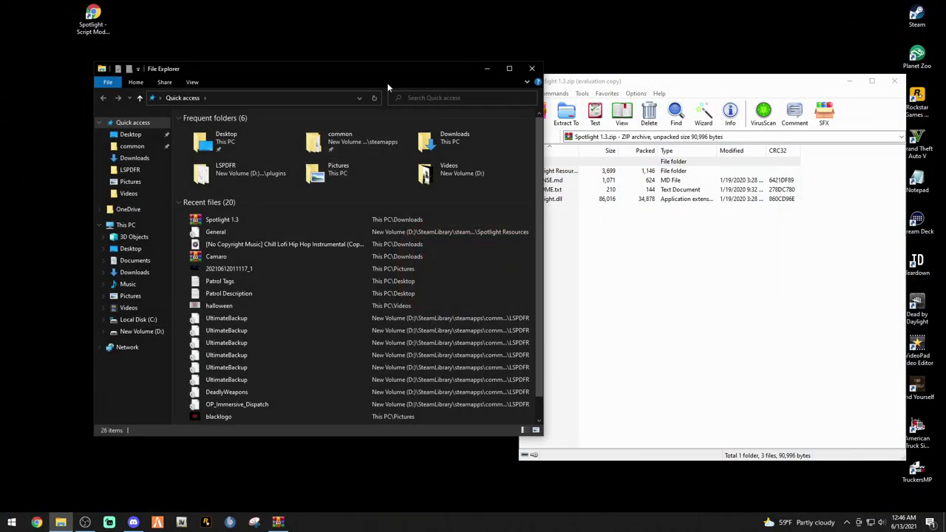
left_click_drag(388, 83, 328, 113)
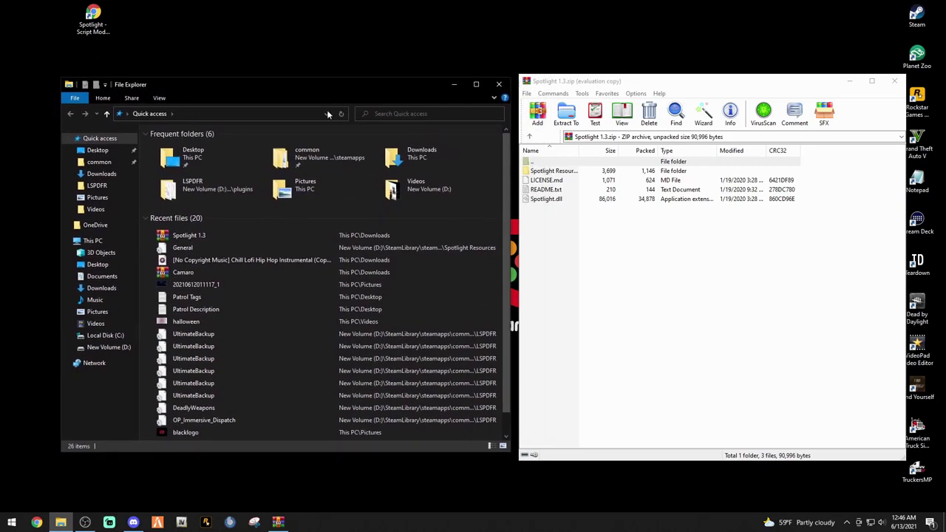
- Look through Steam's default games location on Local Disk (C:), under Program Files (x86), Steam, steamapps, common
left_click(102, 335)
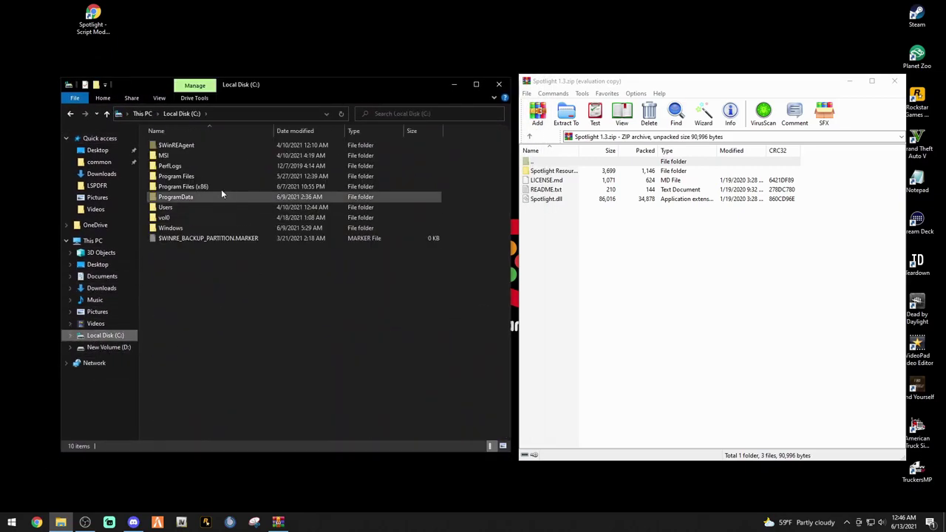
double_click(191, 187)
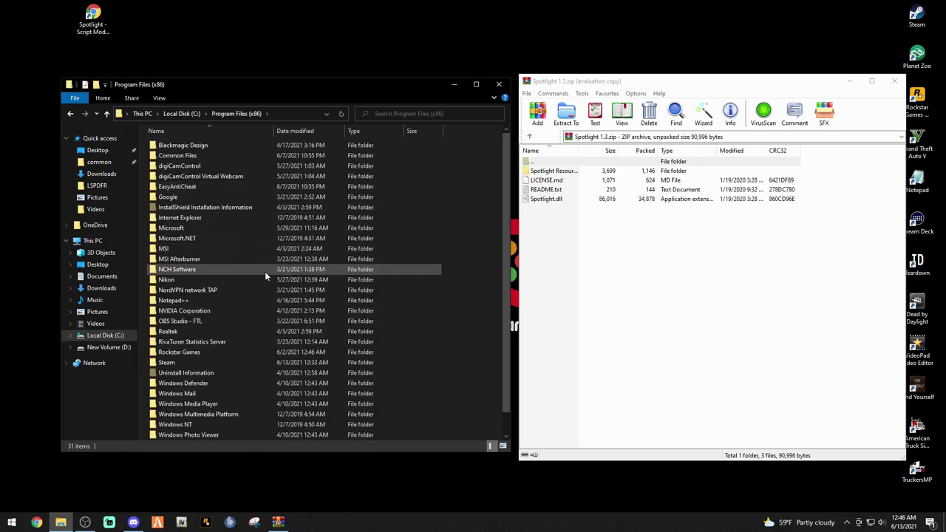
double_click(182, 362)
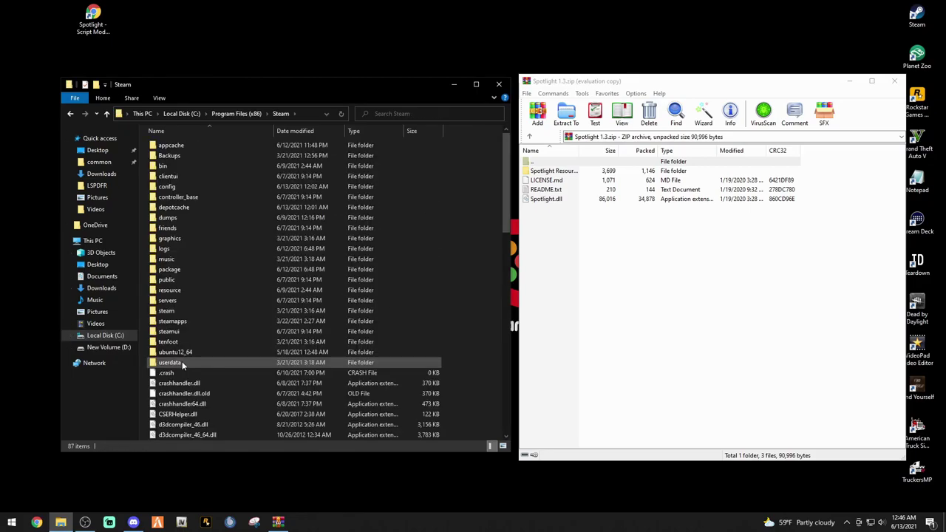
double_click(177, 321)
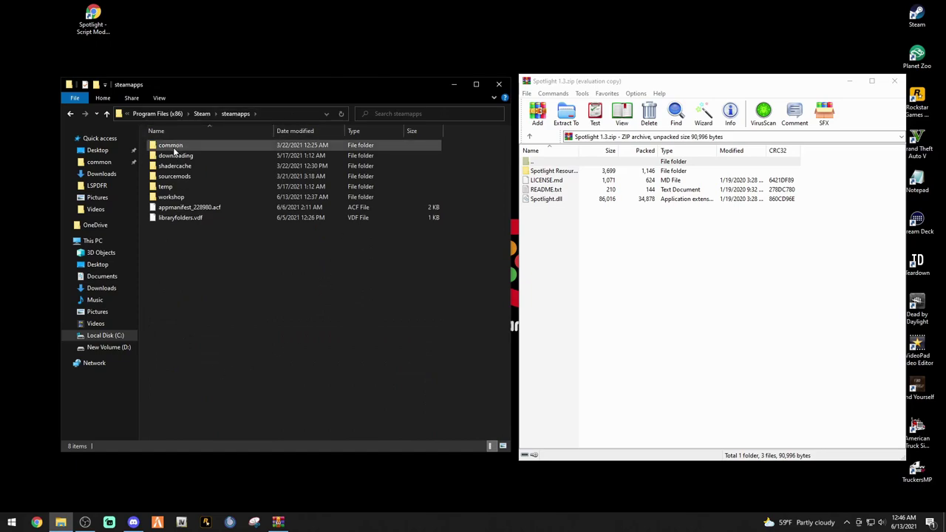
double_click(176, 146)
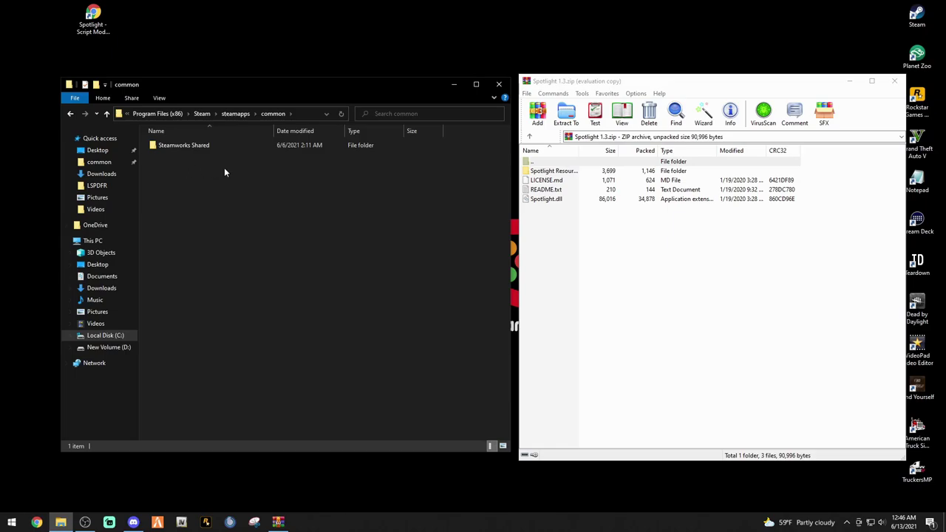
- Open the Grand Theft Auto V folder under SteamLibrary, steamapps, common on drive D: and fit its window beside the archive
left_click(108, 347)
double_click(177, 196)
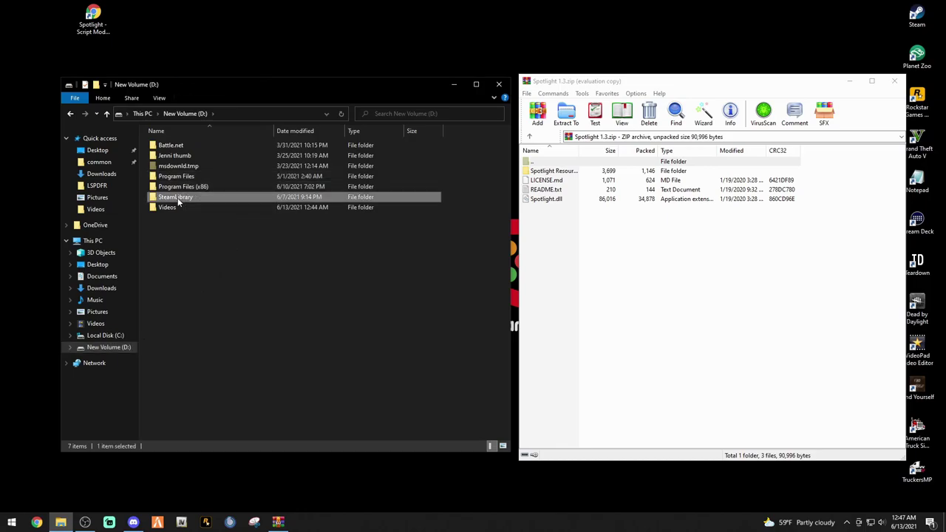
double_click(180, 146)
double_click(181, 146)
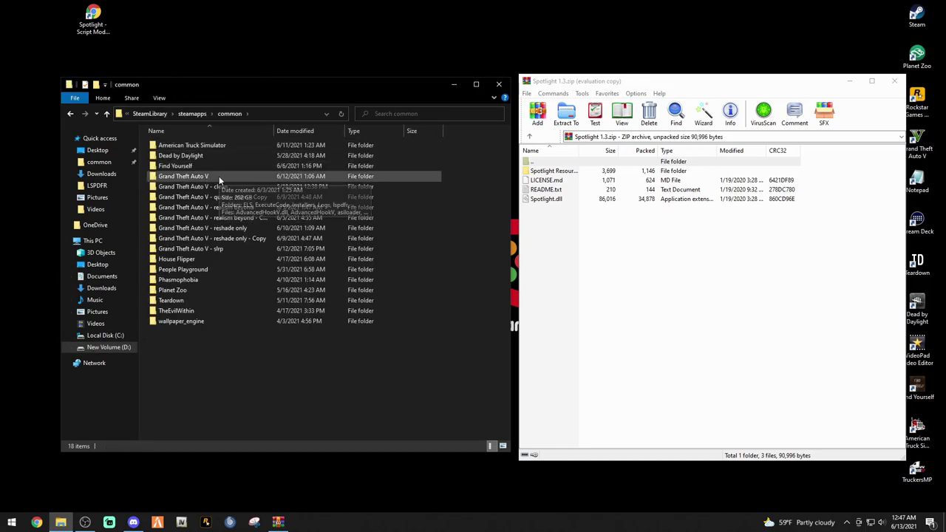
double_click(219, 176)
left_click_drag(346, 89, 343, 81)
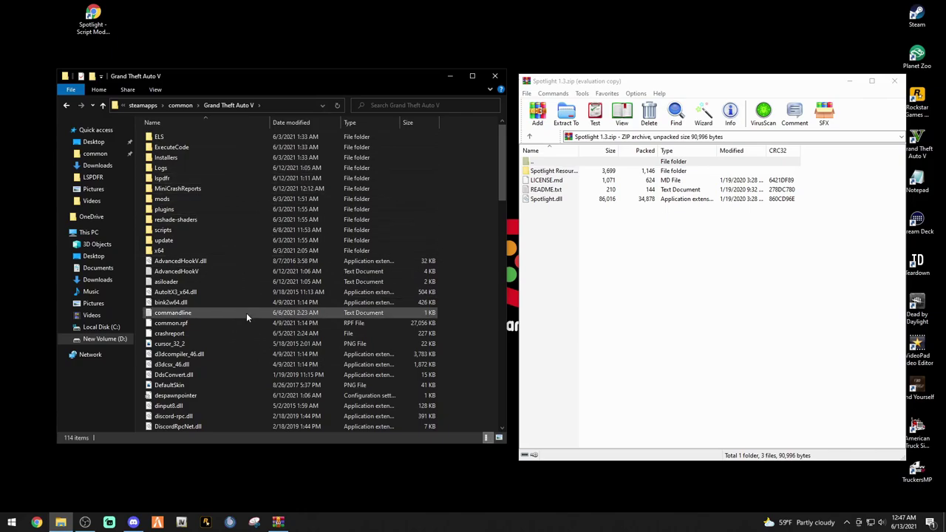
mouse_move(507, 287)
left_mouse_down()
mouse_move(265, 289)
mouse_move(504, 291)
left_mouse_up()
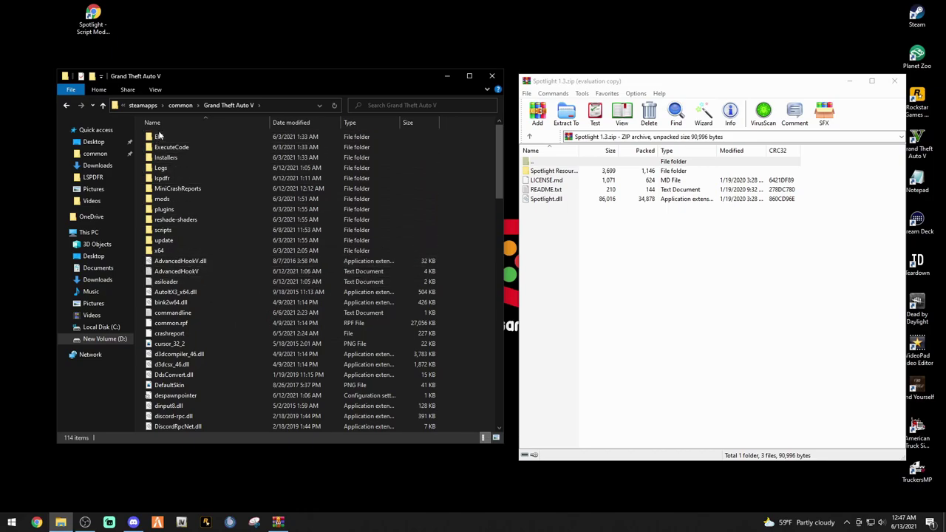
- Look through the Grand Theft Auto V main directory and open its plugins folder
scroll(273, 329, "down", 12)
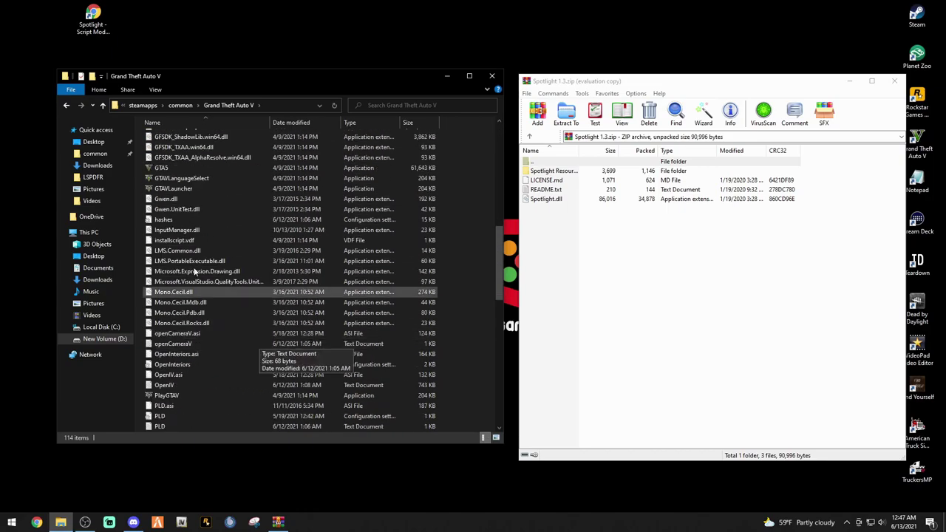
scroll(200, 232, "up", 15)
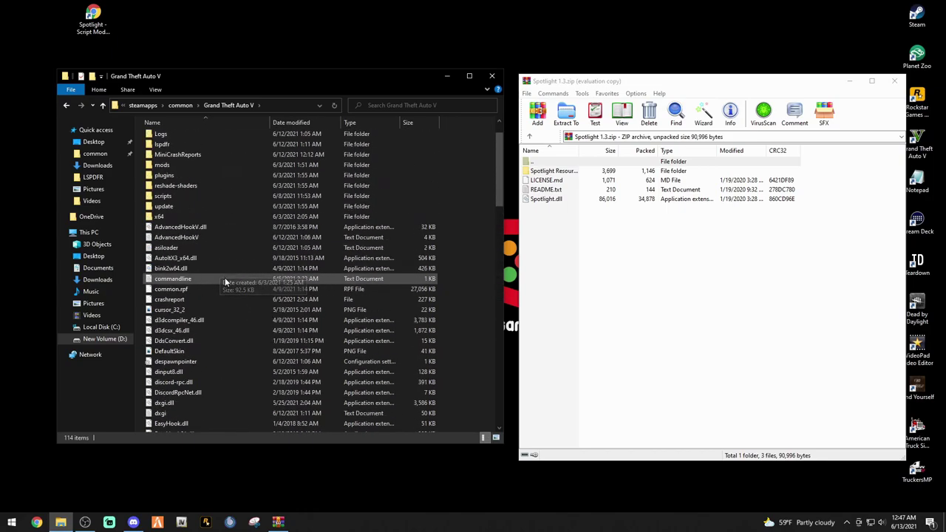
scroll(225, 282, "up", 1)
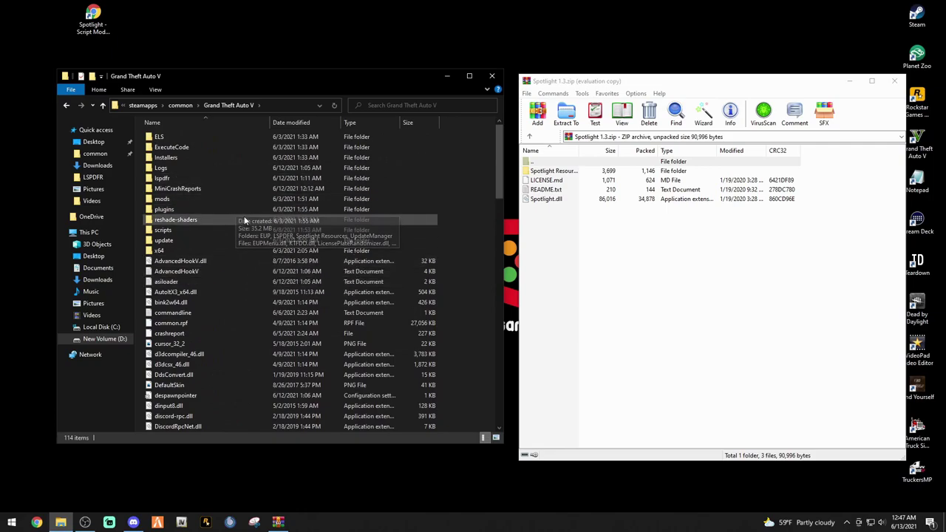
double_click(160, 210)
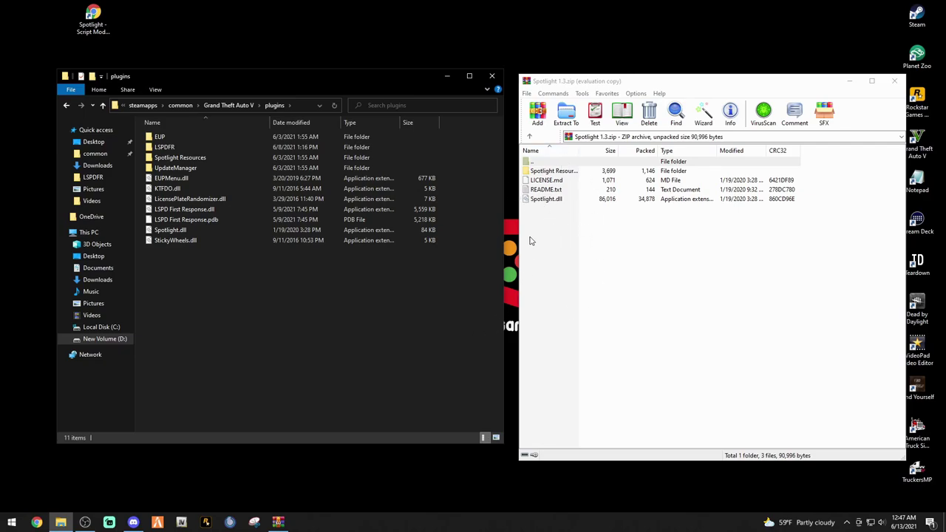
- Extract Spotlight.dll and the Spotlight Resources folder from the archive into the plugins folder, replacing the existing files
left_click(545, 201)
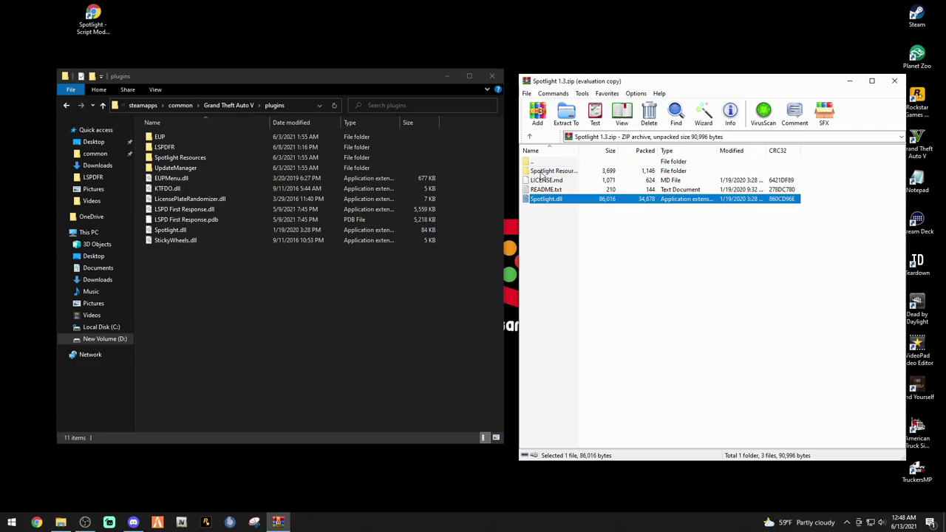
left_click(546, 172, "ctrl")
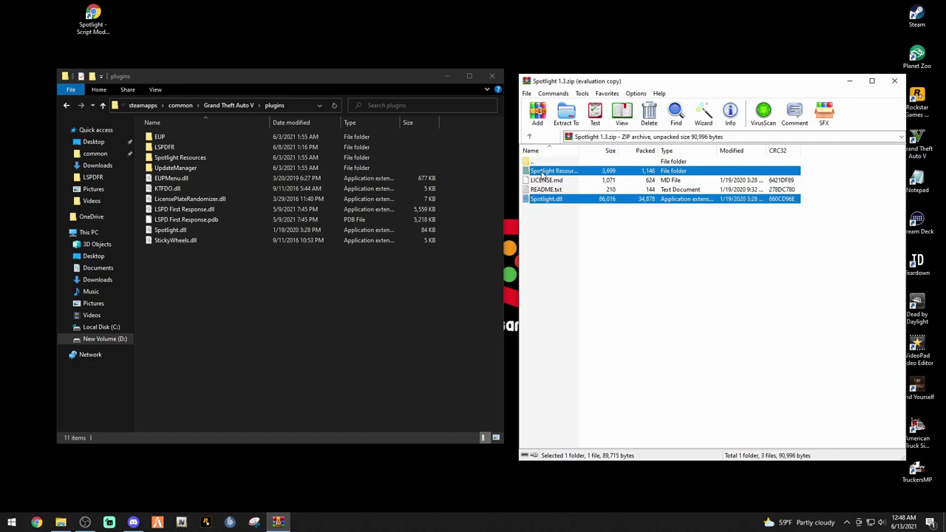
left_click_drag(544, 202, 295, 102)
left_click_drag(225, 112, 276, 107)
left_click_drag(563, 175, 270, 297)
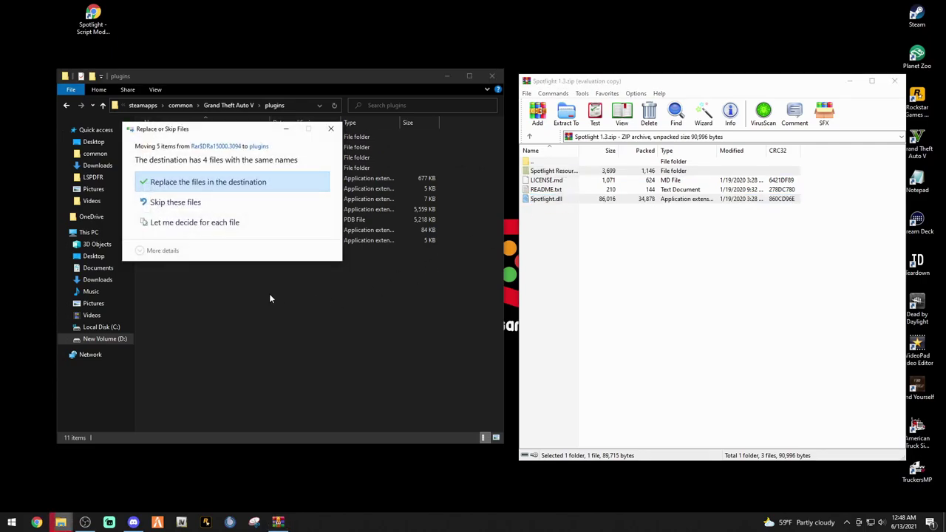
left_click(225, 184)
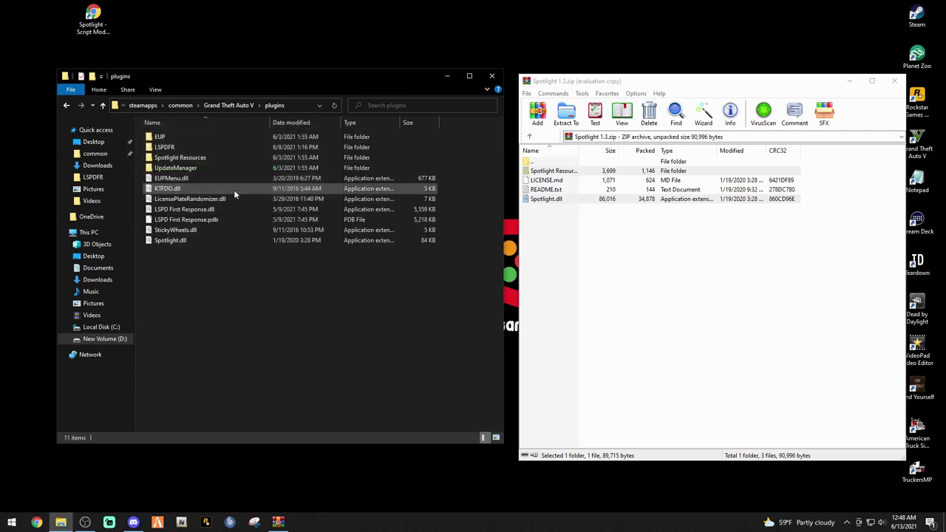
- Close the Spotlight archive and open the Spotlight Resources folder inside plugins
left_click(893, 82)
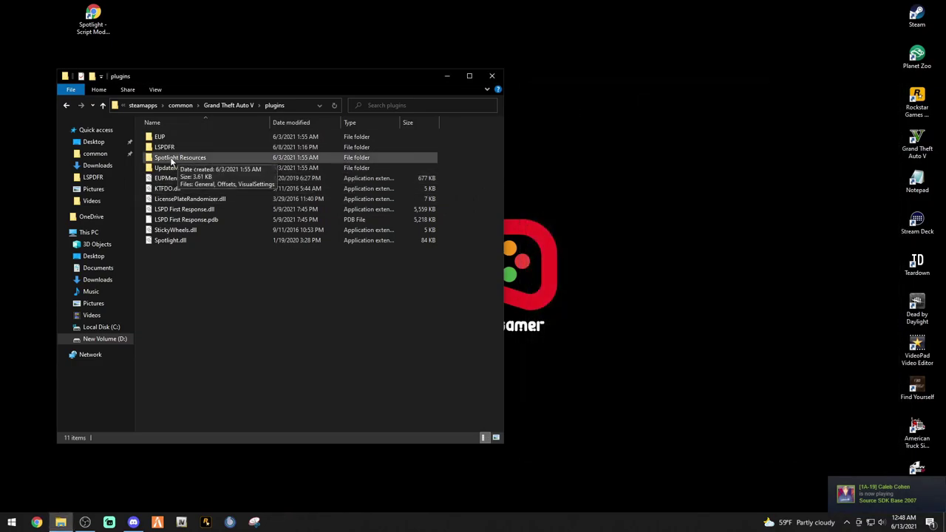
double_click(172, 161)
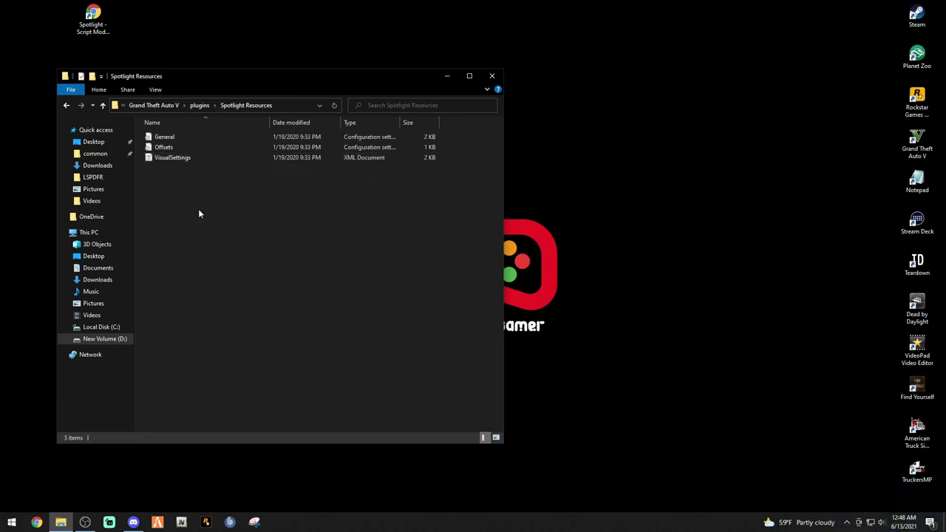
- Open the General configuration file beside the folder window and set EditorKey to F1
double_click(164, 138)
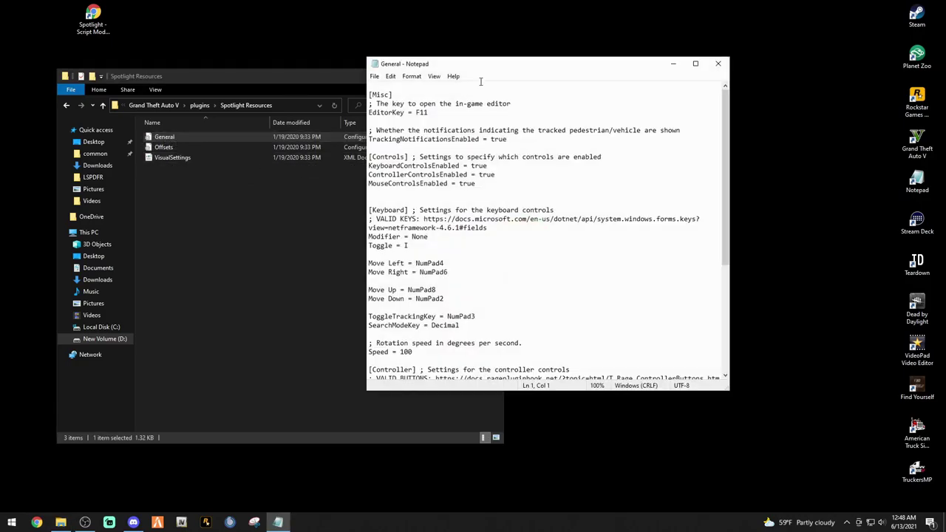
left_click_drag(491, 74, 647, 102)
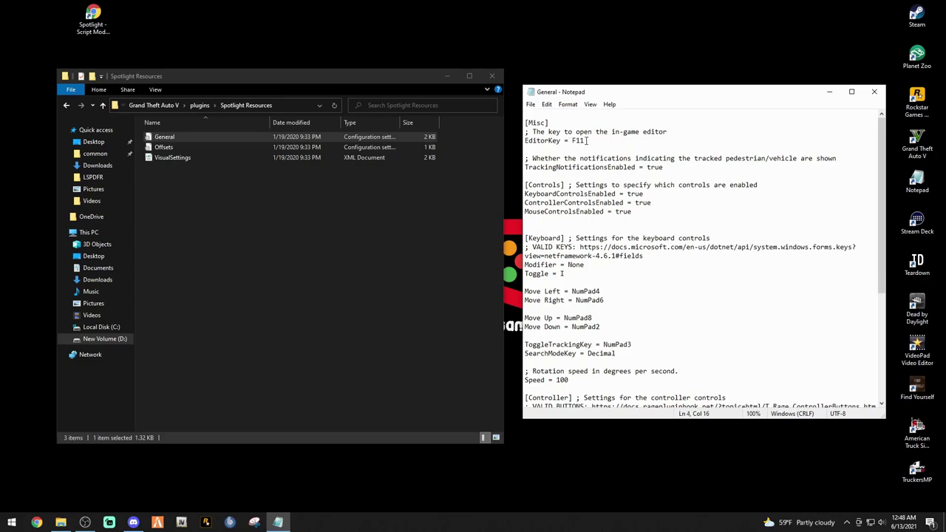
key("BackSpace")
- Set the Toggle key in the Keyboard section to F9
scroll(589, 275, "down", 1)
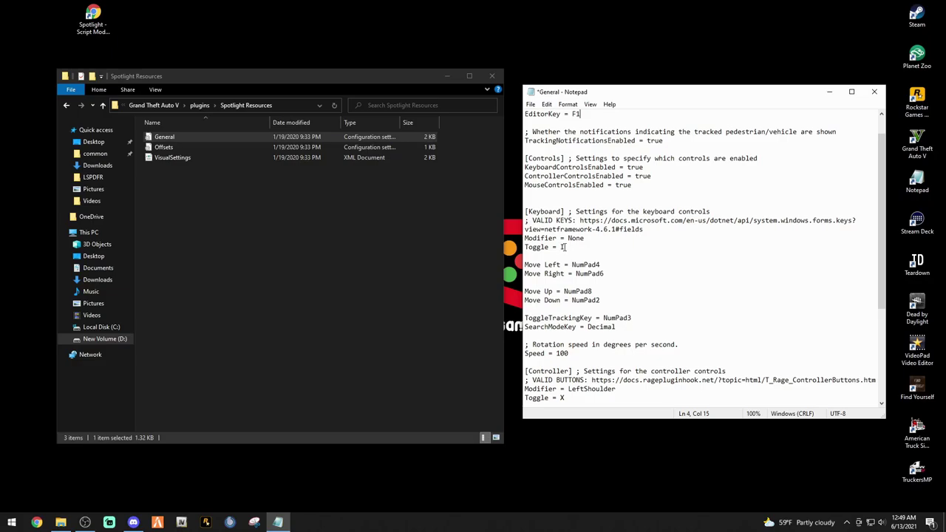
left_click(564, 248)
type("F9")
scroll(597, 238, "up", 1)
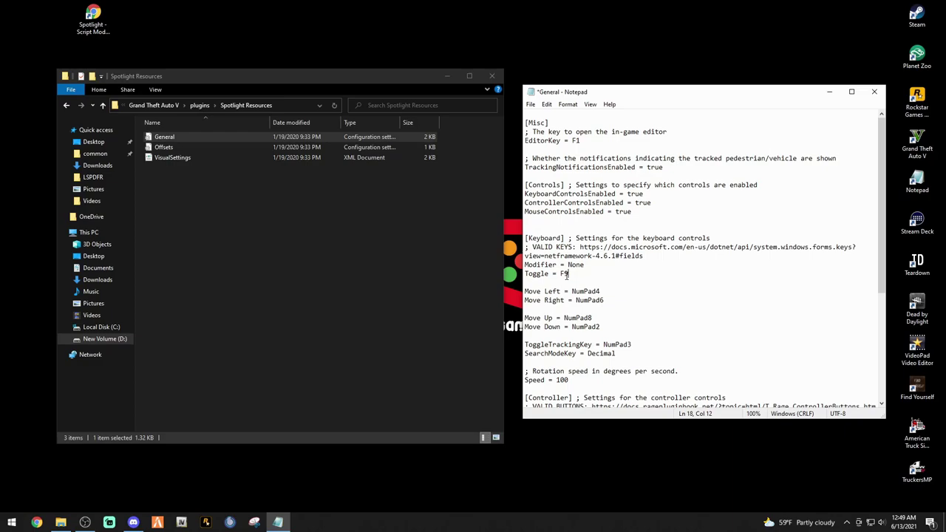
- Review the tracking key and the remaining keyboard, controller and mouse settings in the General file
scroll(621, 266, "down", 2)
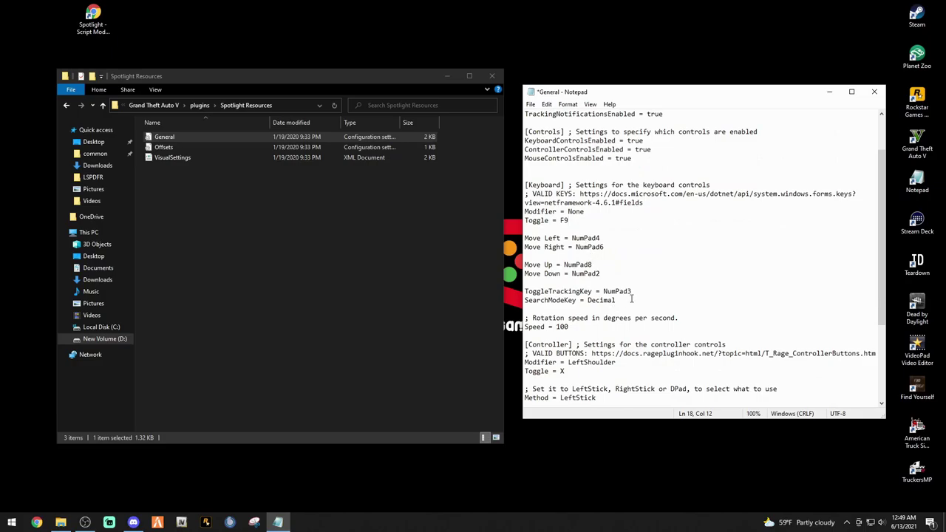
left_click_drag(632, 292, 600, 294)
left_click(669, 284)
scroll(668, 288, "down", 3)
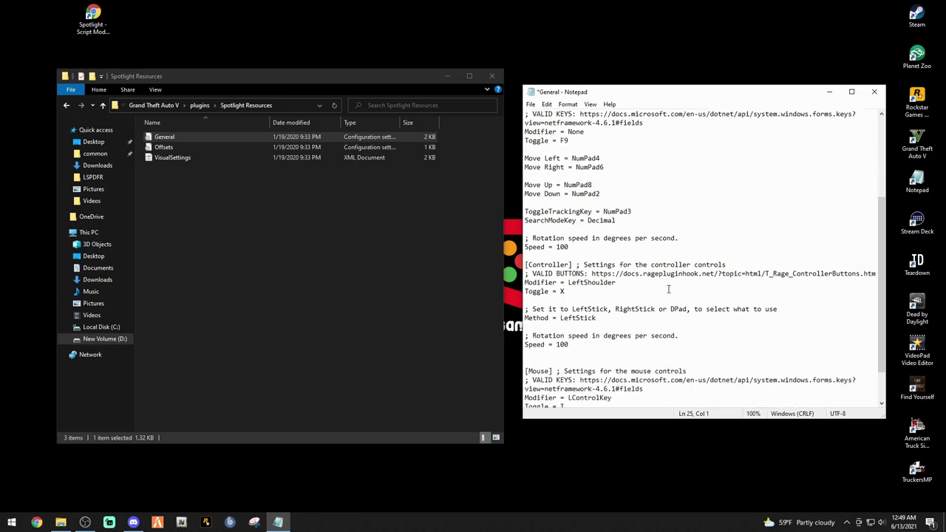
scroll(668, 289, "down", 2)
scroll(665, 288, "up", 5)
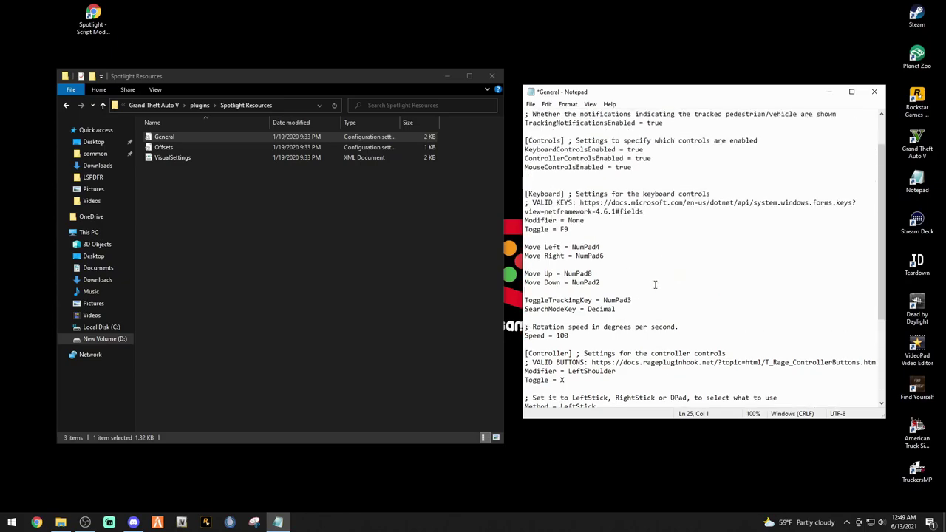
scroll(655, 284, "up", 2)
- Save the General file, then close it and the Spotlight Resources folder
left_click(531, 104)
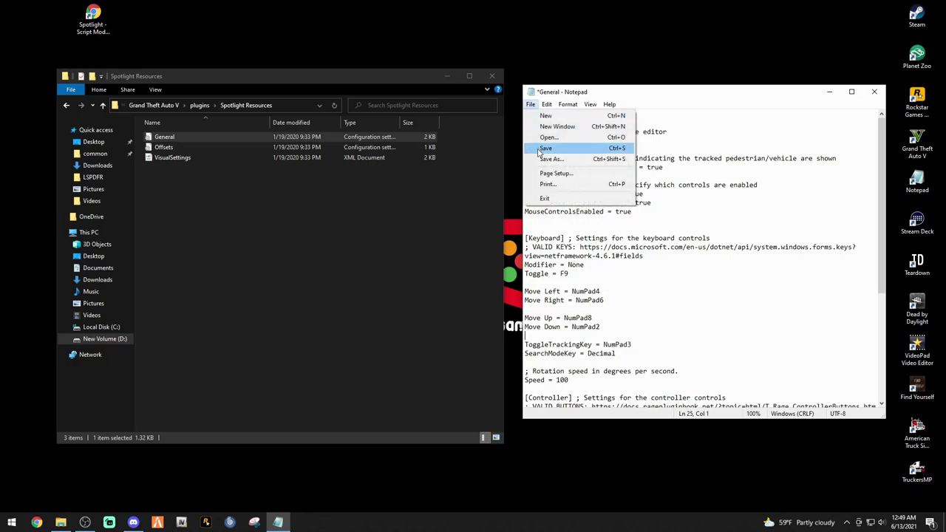
left_click(544, 149)
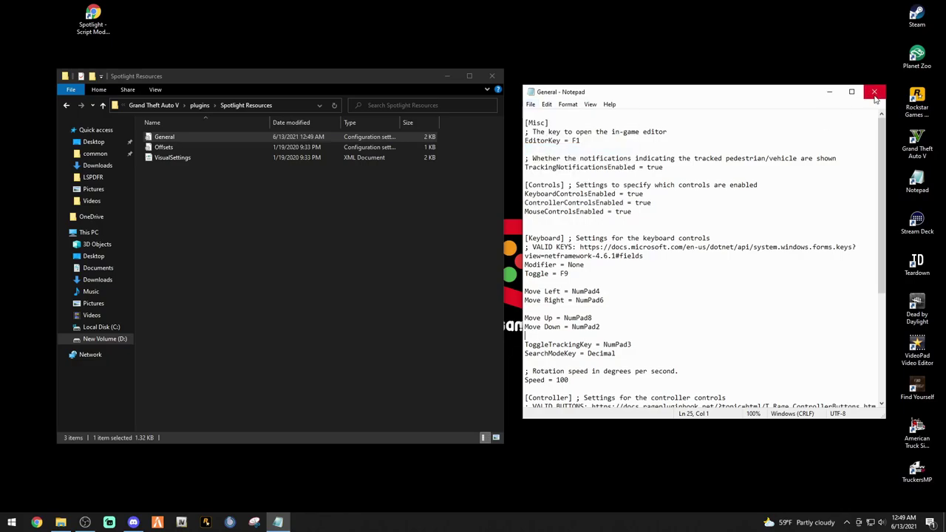
left_click(874, 92)
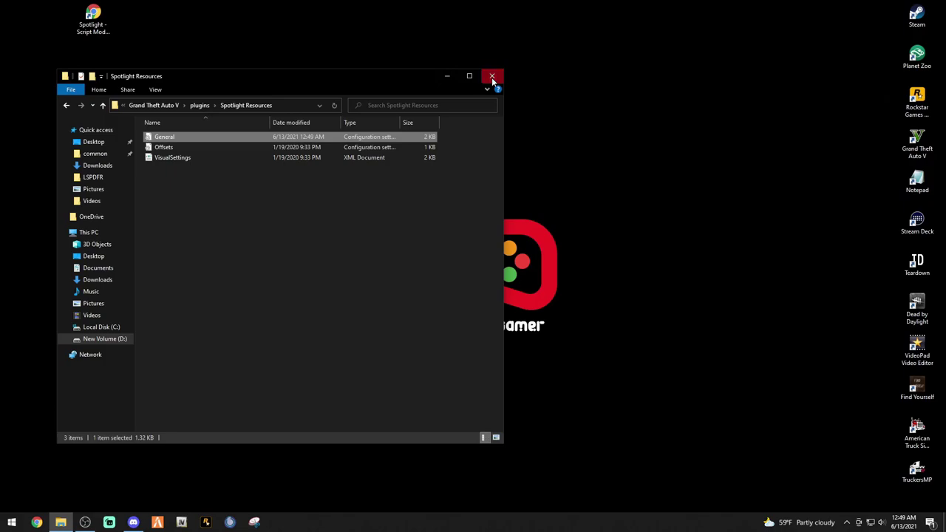
left_click(491, 76)
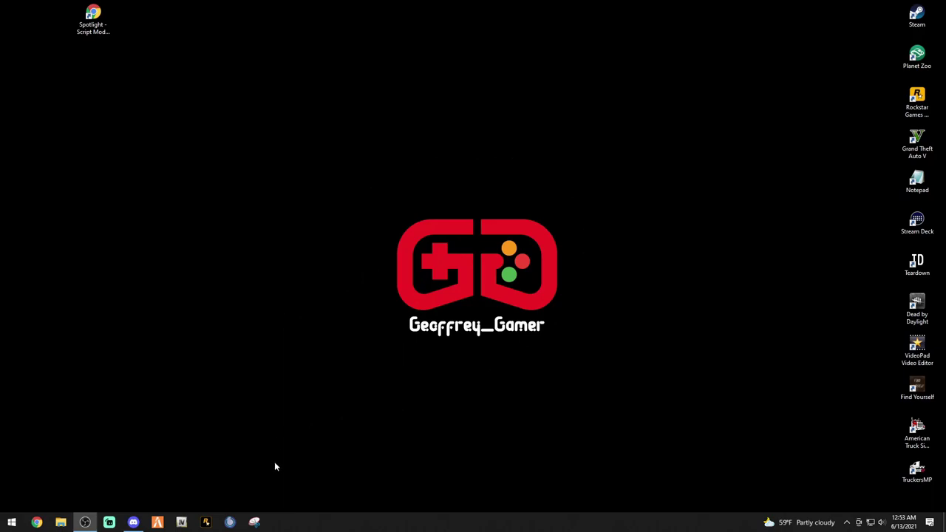
- Open the RAGE Plugin Hook settings, enable all listed plugins including Spotlight for startup, and save and launch the game
left_click(205, 523)
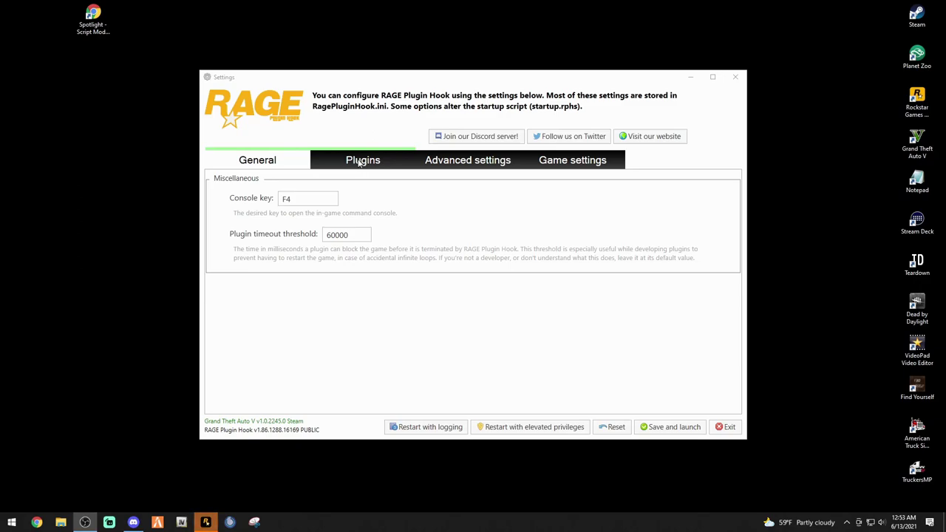
left_click(361, 164)
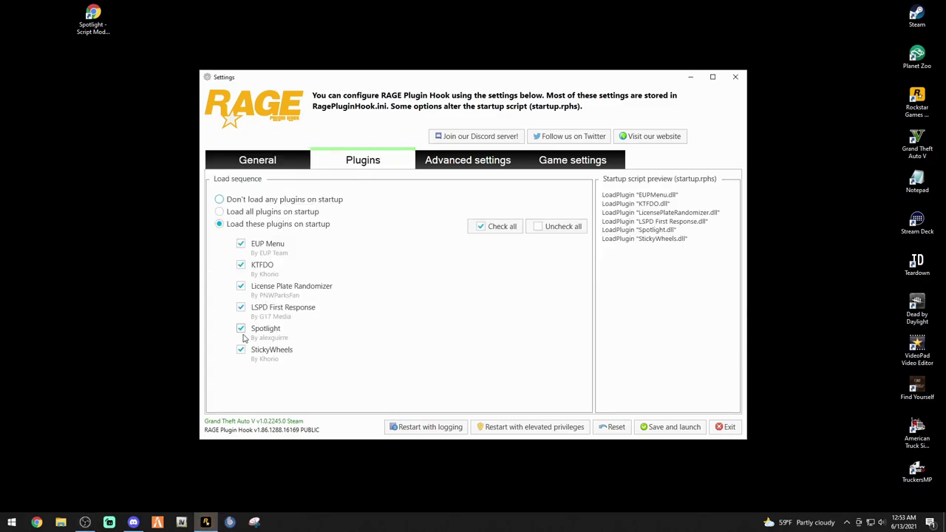
left_click(243, 330)
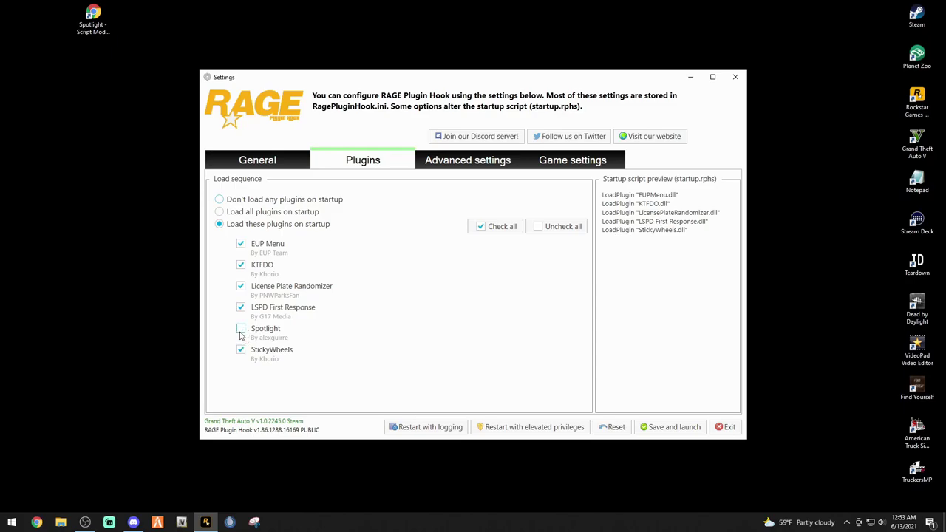
left_click(240, 329)
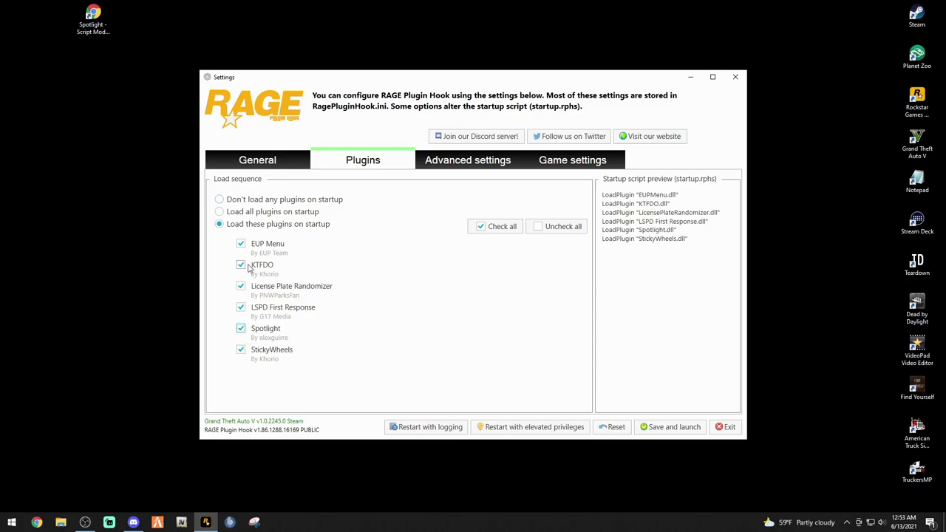
left_click(504, 229)
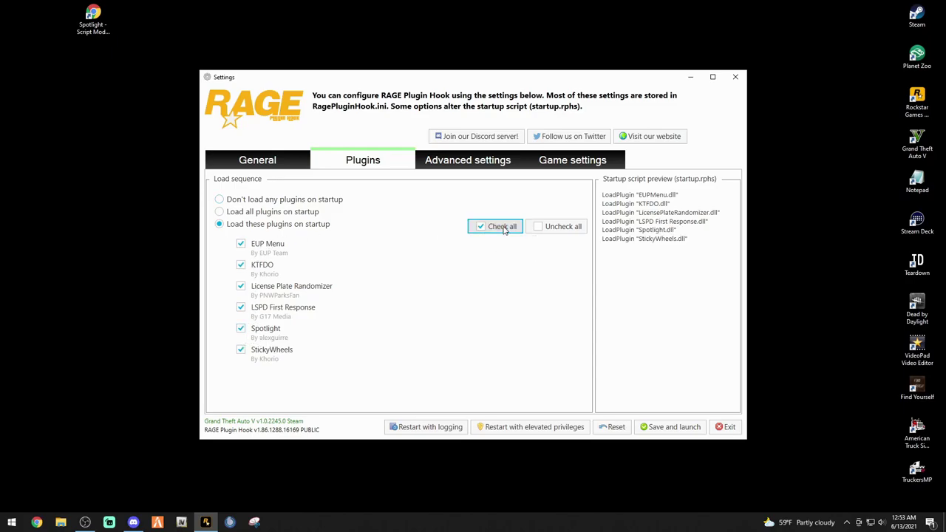
left_click(665, 432)
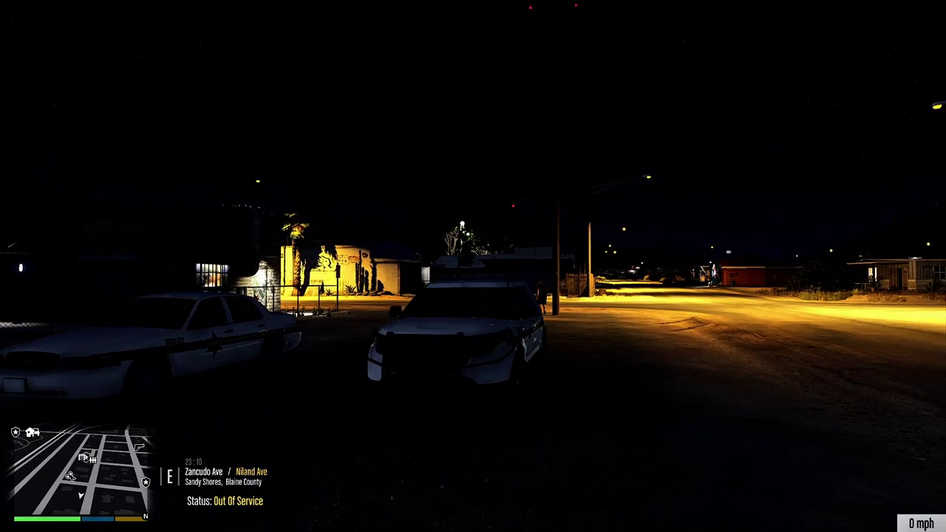
- Switch on the sheriff SUV's spotlight and view the vehicle and its beam from the side
key("w")
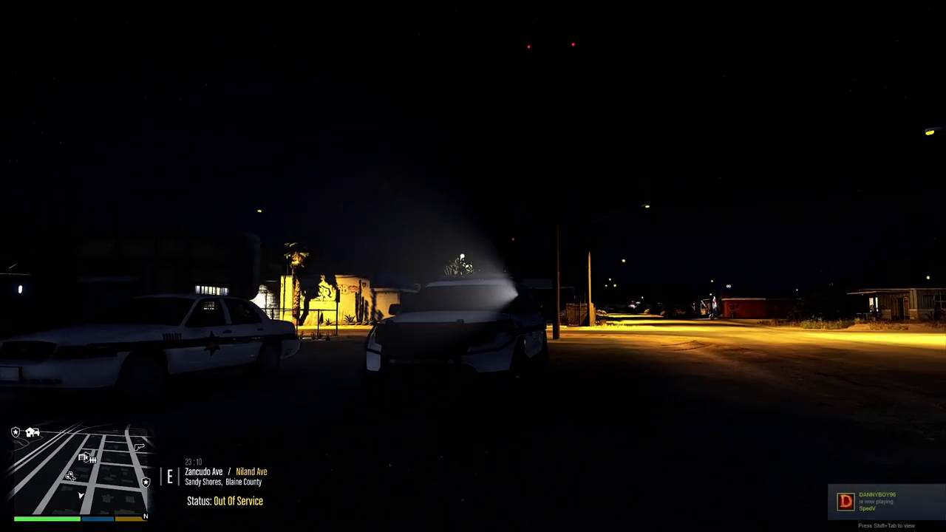
key("w")
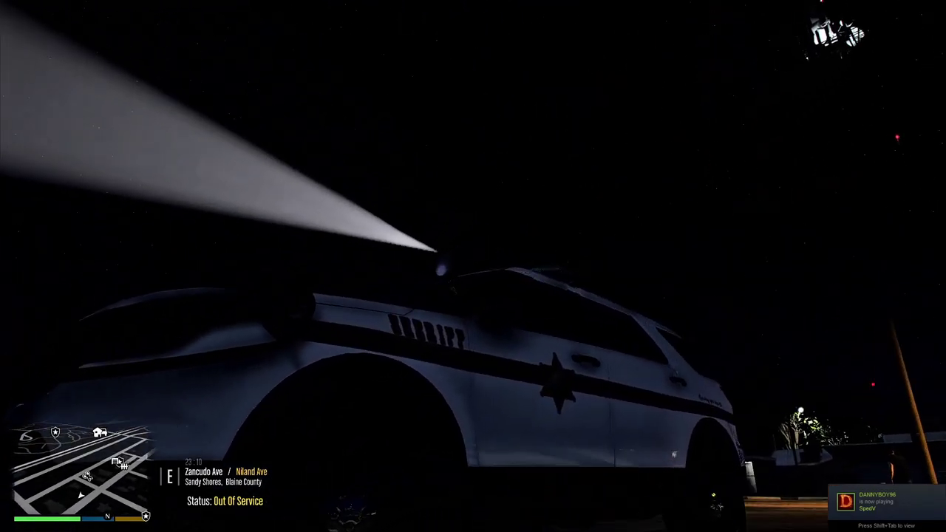
key("v")
key("v")
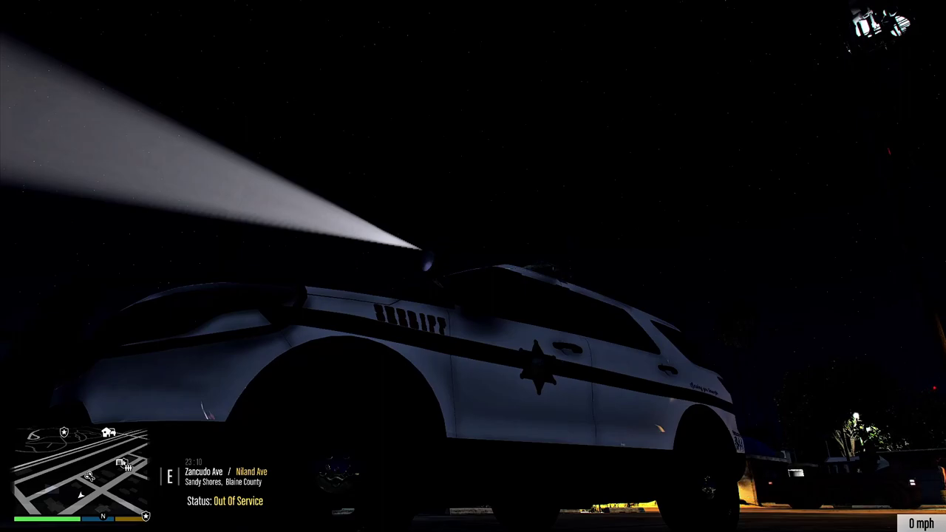
- Open the in-game spotlight editor, move it clear of the vehicle, and show the offsets for the SHERIFF2 model
key("F11")
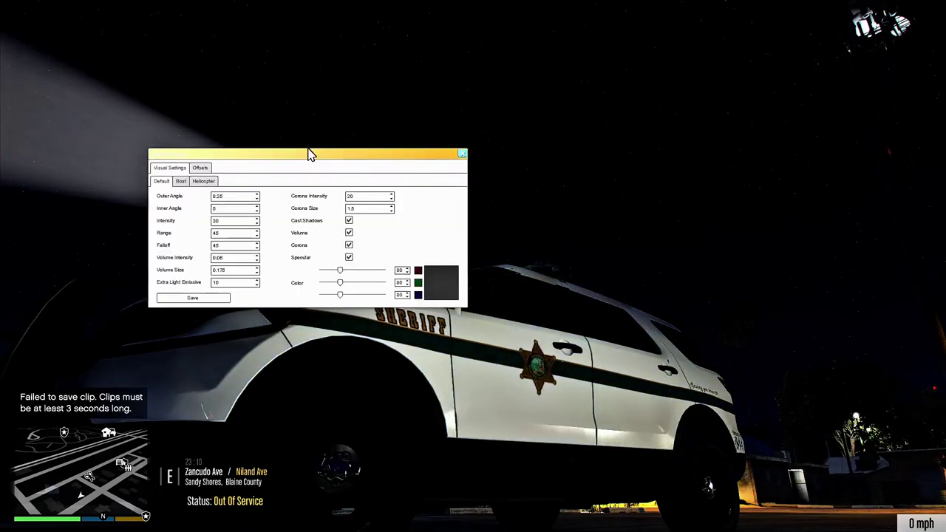
left_click_drag(302, 161, 600, 59)
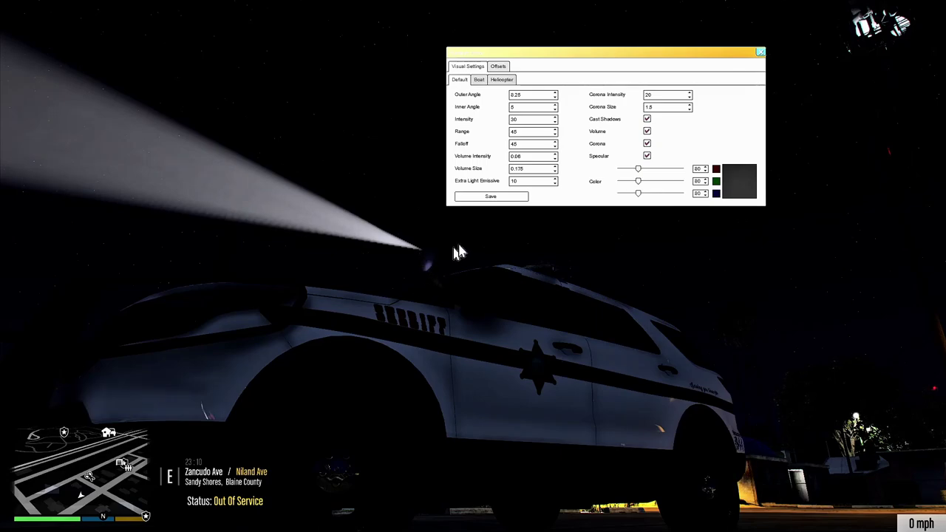
left_click(500, 67)
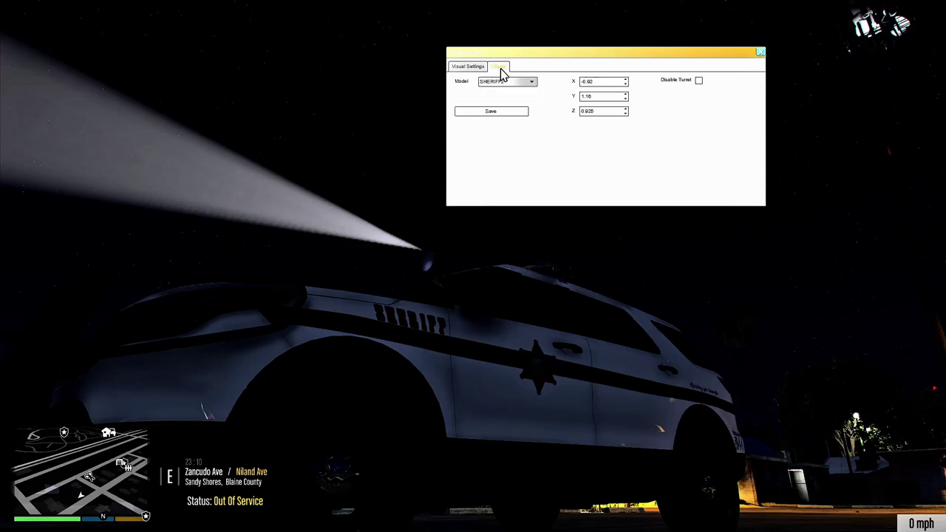
left_click(498, 83)
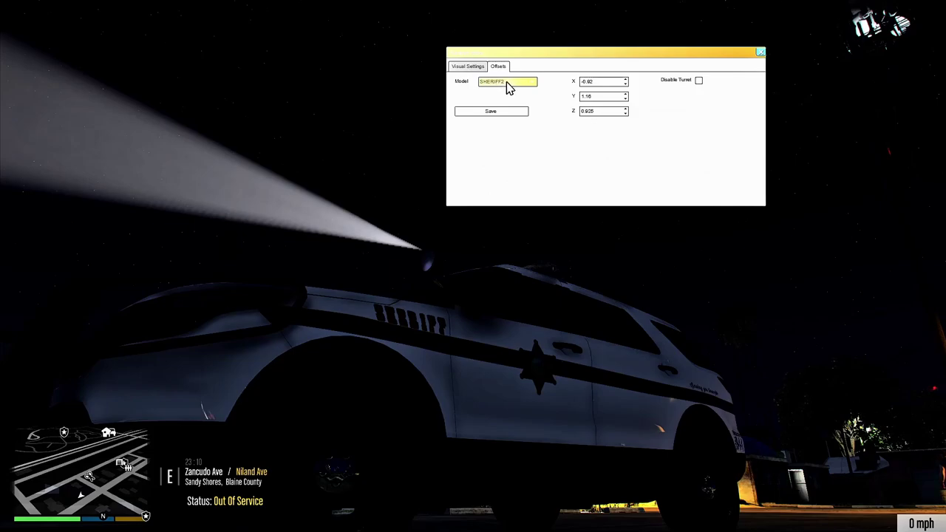
left_click(490, 121)
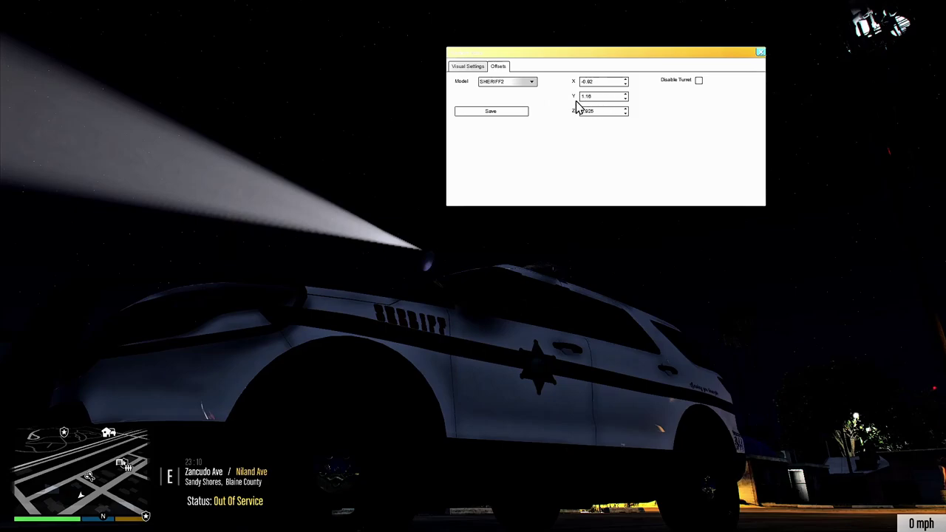
- Set the SHERIFF2 spotlight offsets to X -0.91, Y 1.09 and Z 0.895
left_click(625, 82)
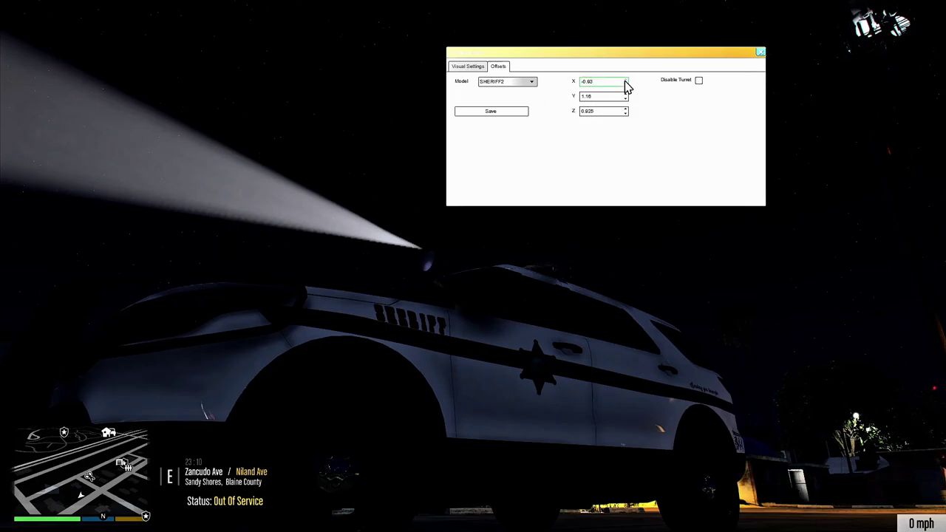
left_click(625, 84)
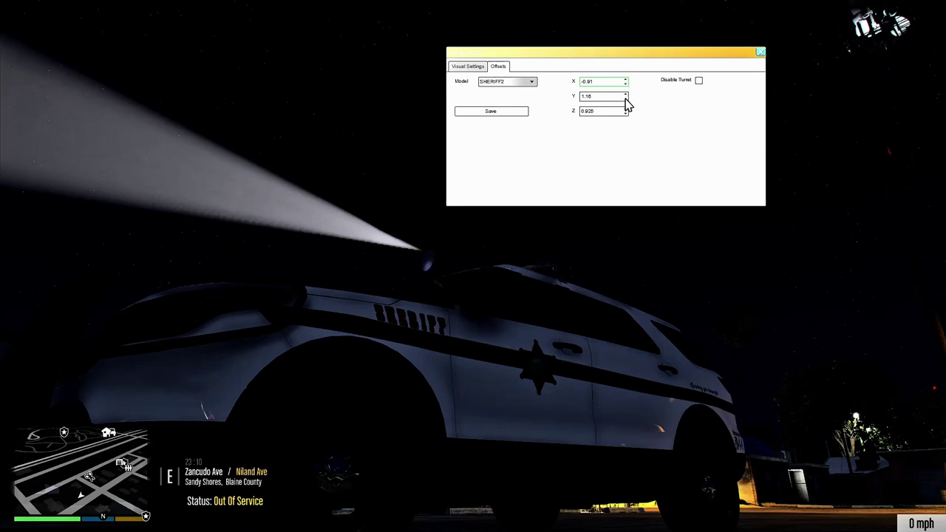
left_click(626, 98)
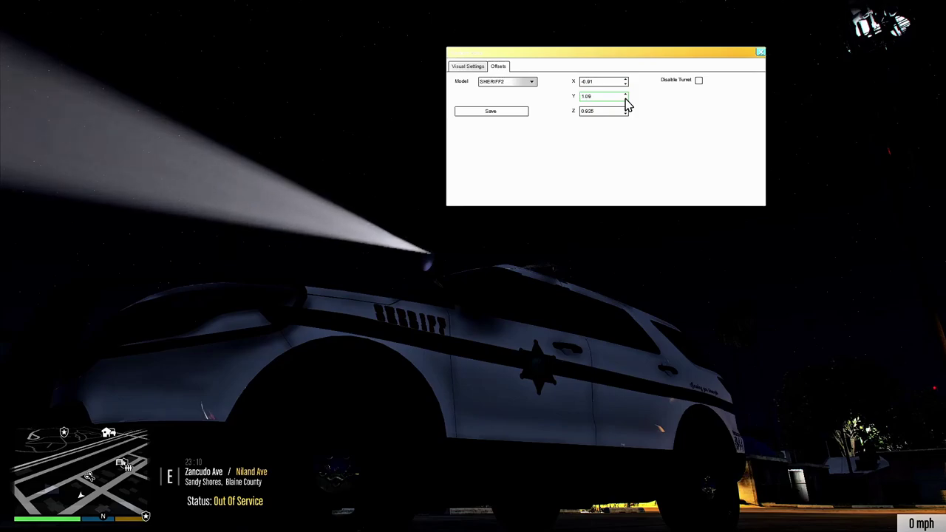
left_click(625, 113)
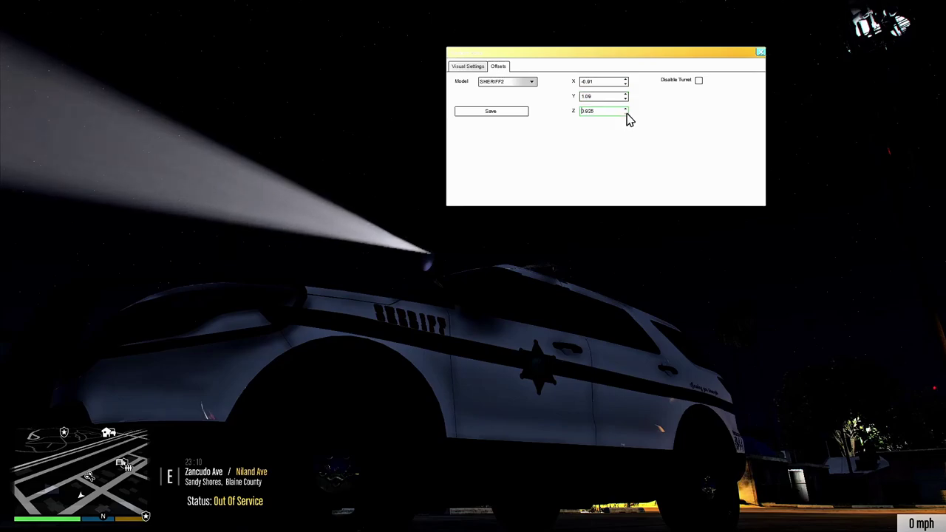
left_click(625, 114)
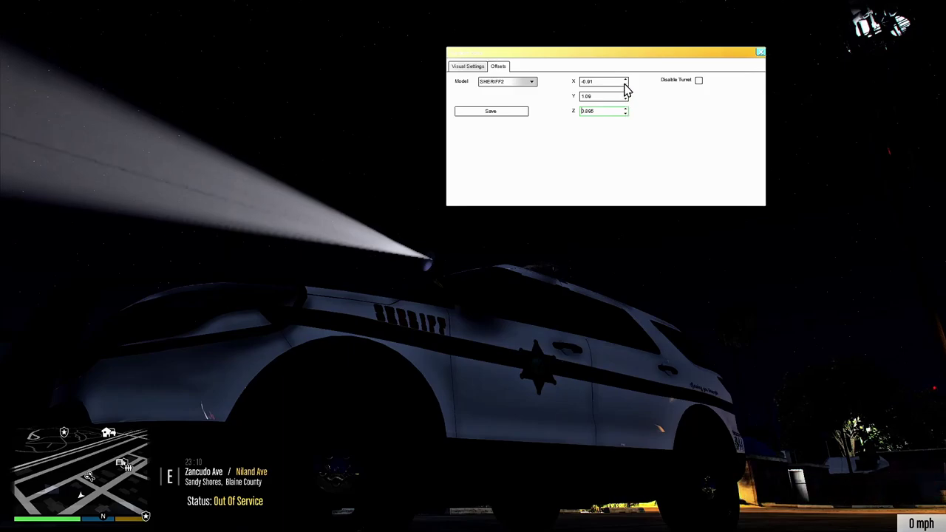
- Fine-tune the SHERIFF2 spotlight position by setting the X offset to -0.88 and the Y offset to 1.03
left_click(625, 85)
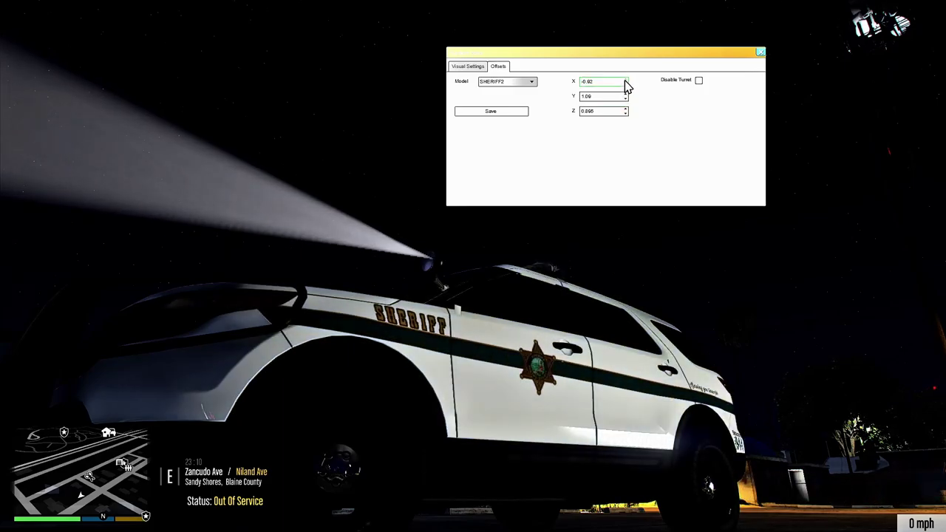
left_click(625, 81)
left_click(625, 80)
left_click(625, 83)
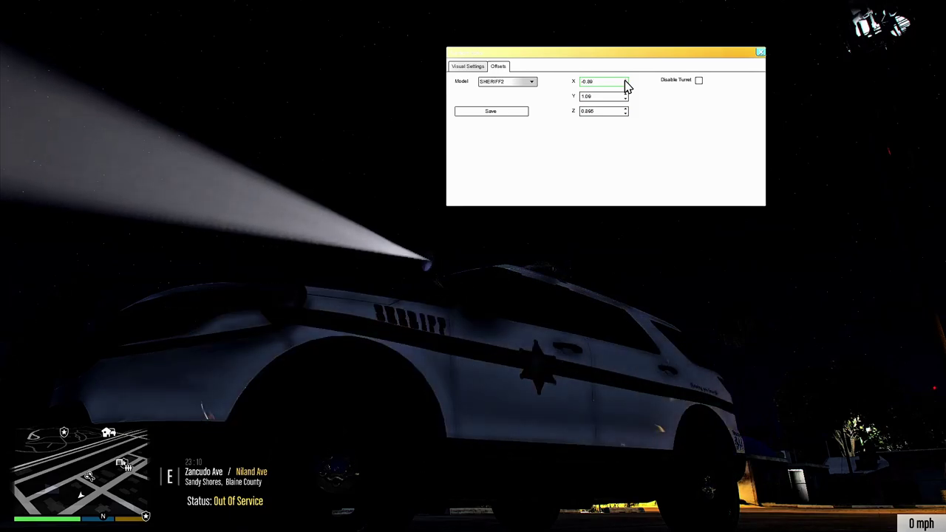
left_click(625, 83)
left_click(625, 83)
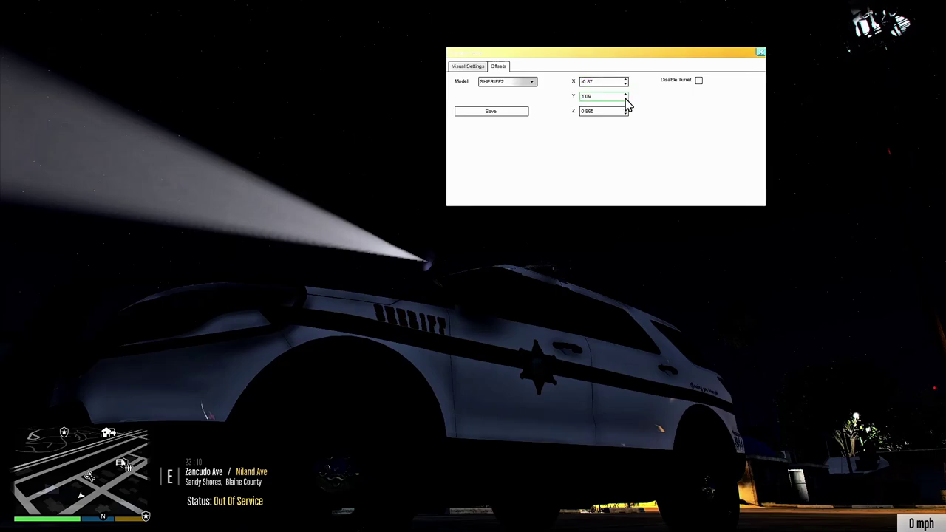
left_click(625, 100)
left_click(625, 100)
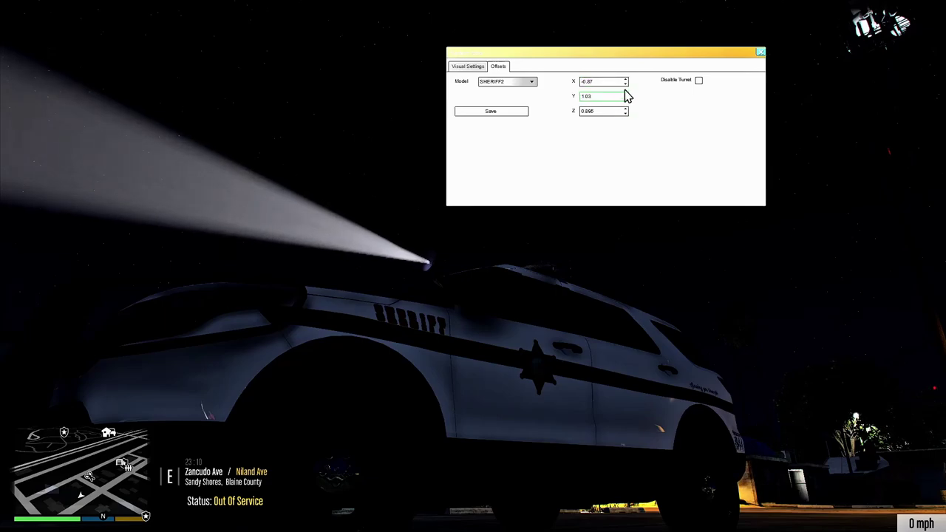
left_click(625, 84)
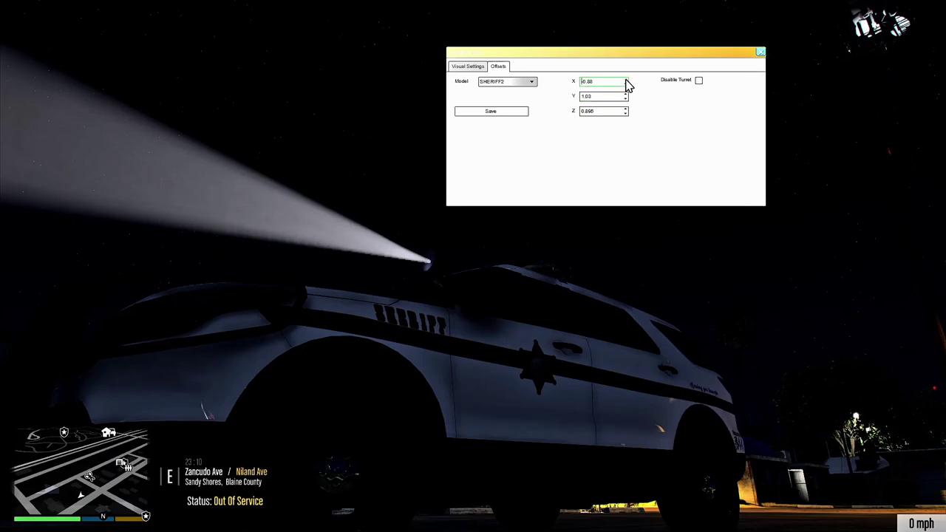
- Set the SHERIFF2 X offset to -0.86, save the offsets and close the spotlight editor
left_click(625, 85)
left_click(625, 84)
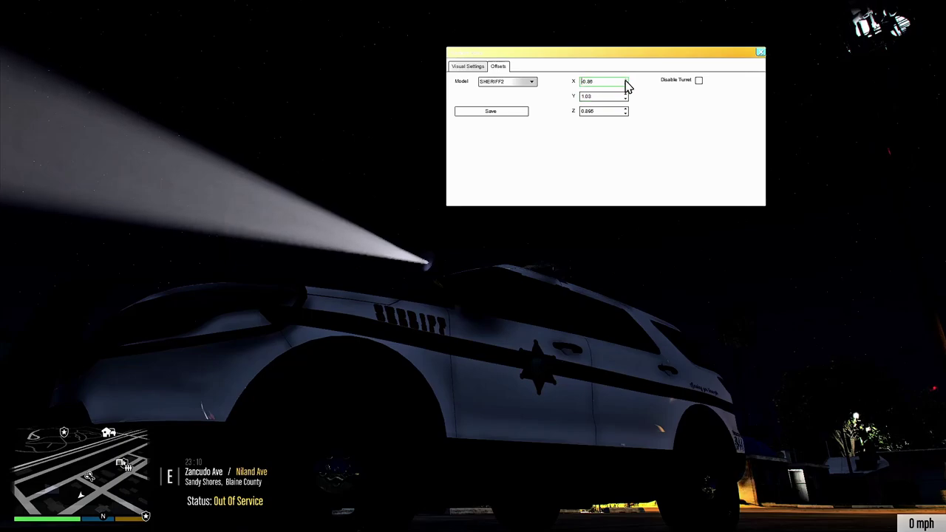
left_click(506, 114)
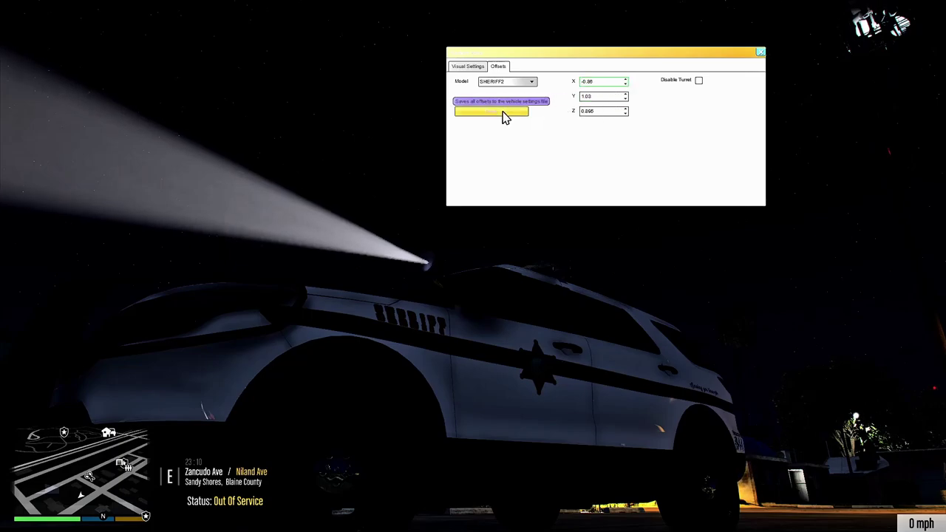
left_click(761, 57)
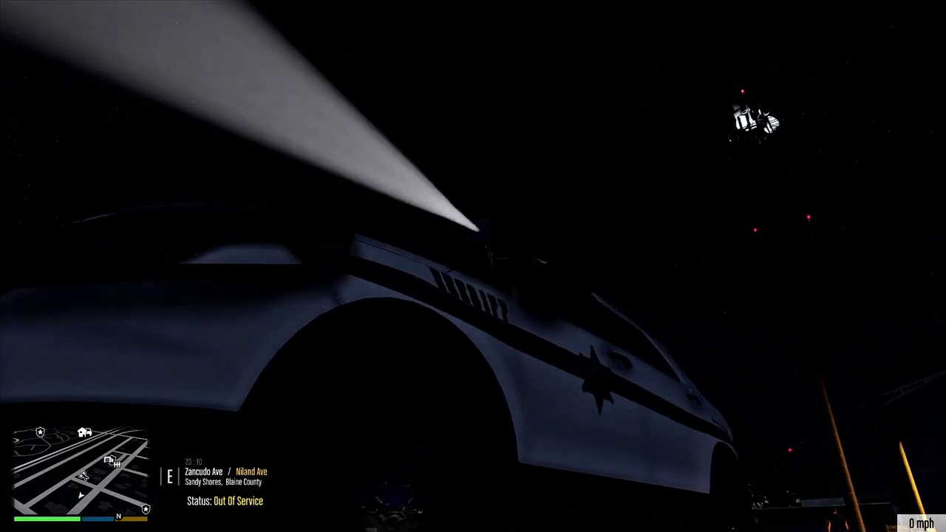
- Leave the SUV, get into the parked Sheriff Cruiser and switch on its spotlight, viewing the beam from the side
key("f")
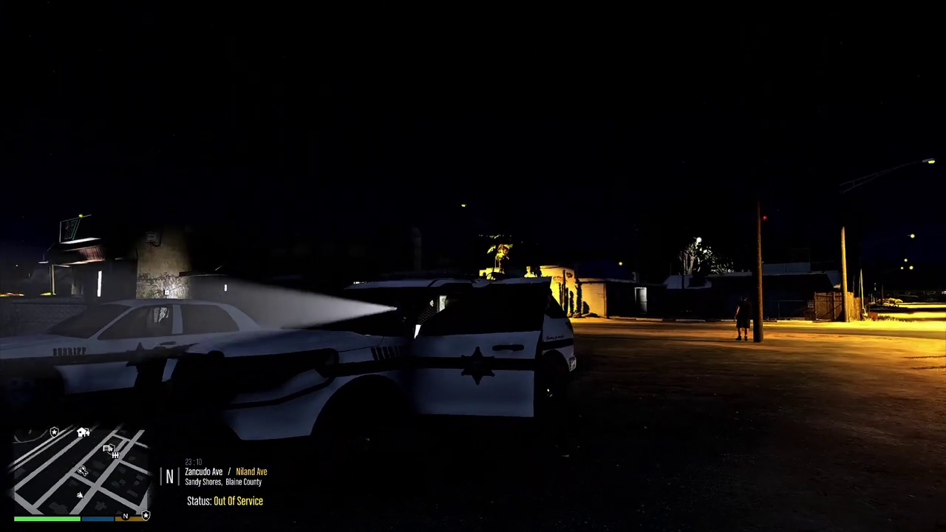
key("a")
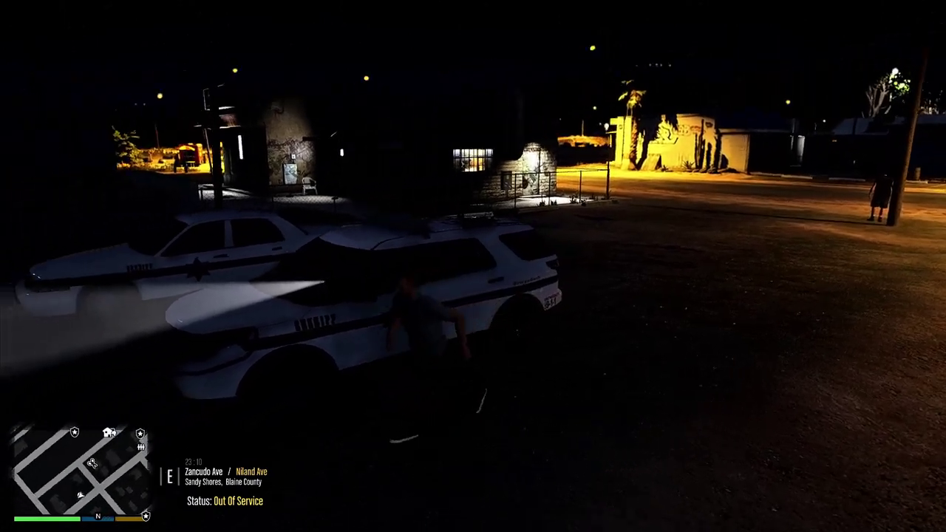
key("w")
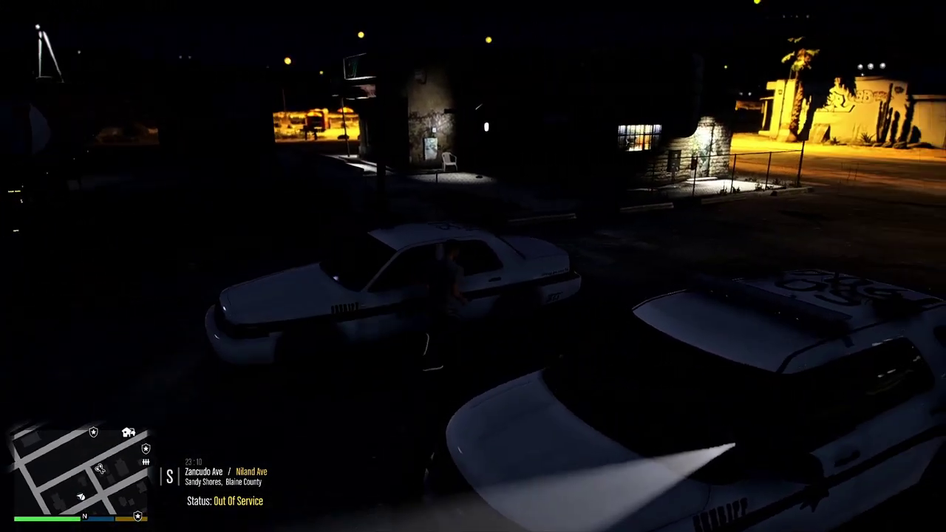
key("f")
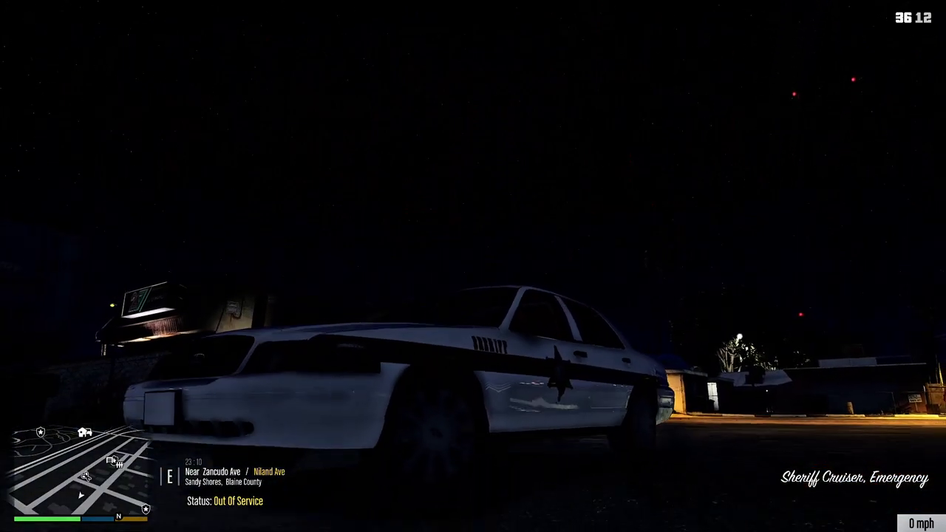
key("i")
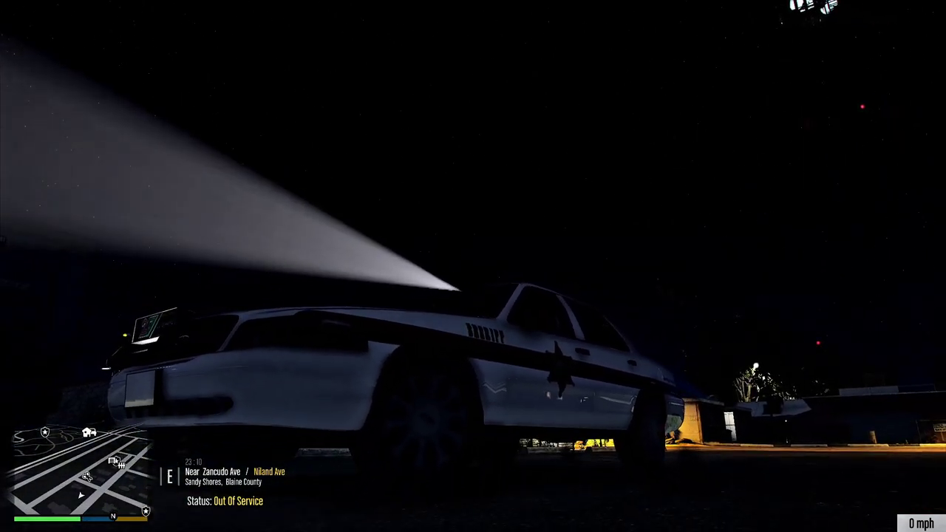
- Open the spotlight editor, show the offsets for the SHERIFF model and move the window clear of the cruiser
key("F11")
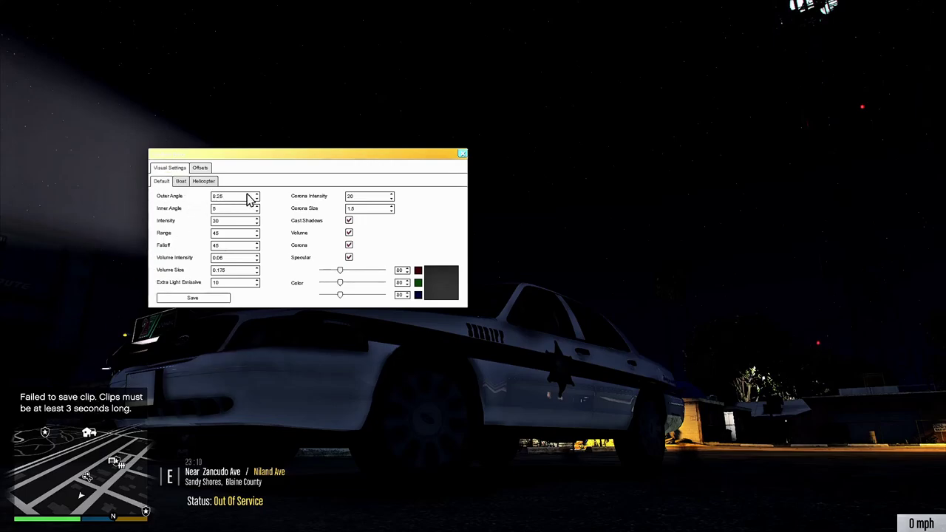
left_click(202, 170)
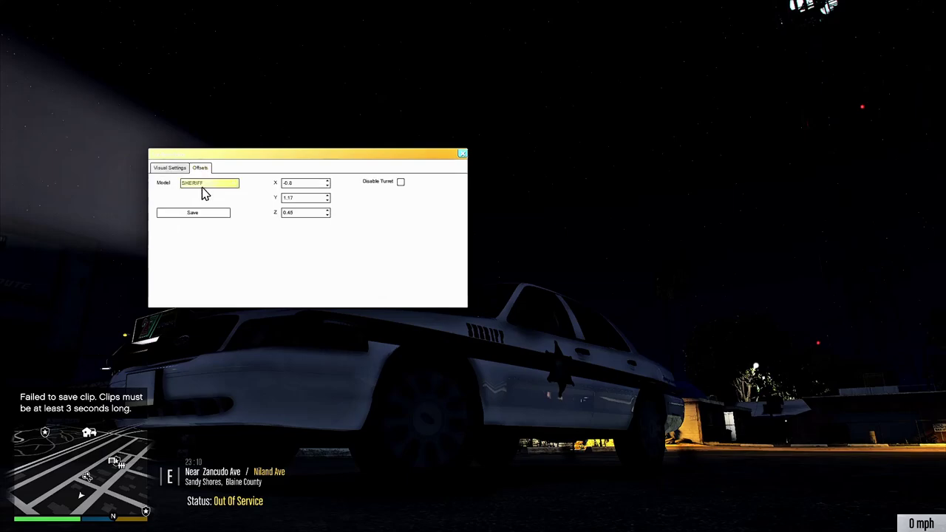
left_click_drag(254, 162, 610, 64)
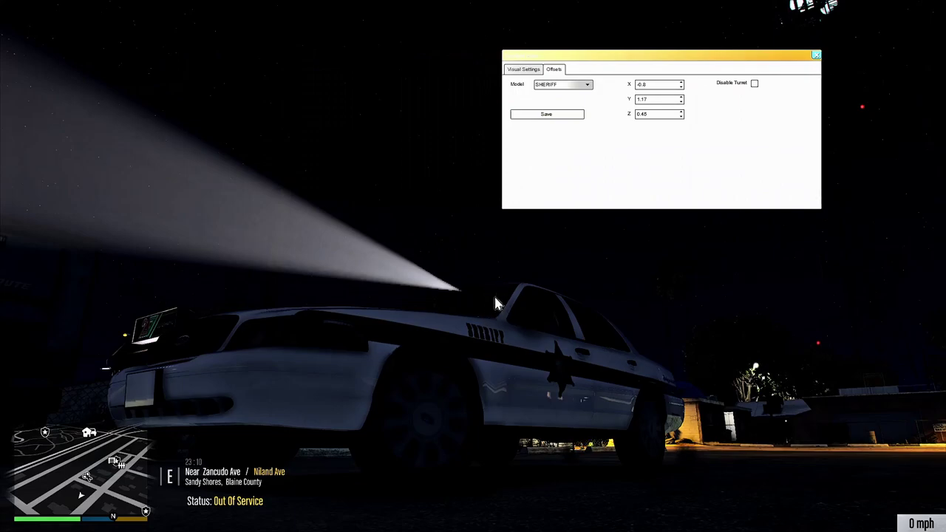
- Set the SHERIFF spotlight offsets to X -0.77, Y 0.82 and Z 0.43, and close the editor
left_click(680, 103)
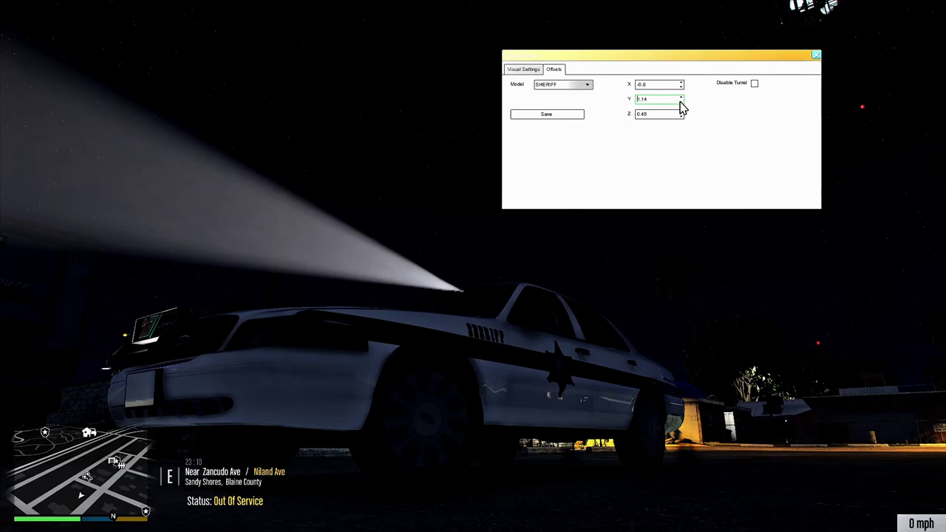
left_click(680, 102)
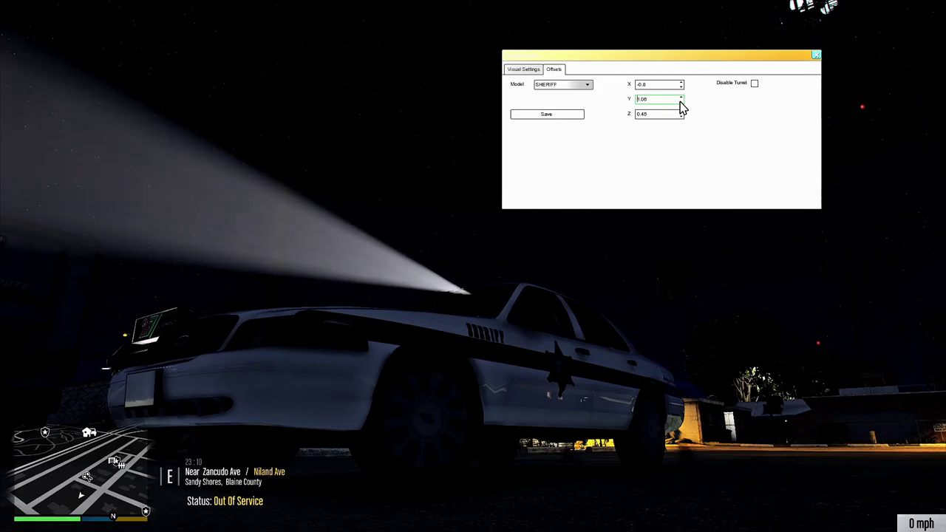
left_click(681, 104)
left_click(681, 103)
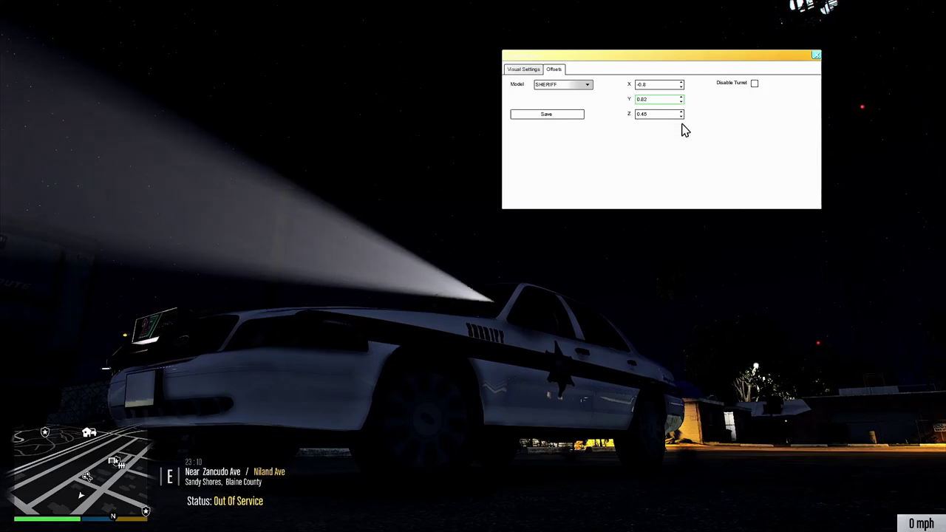
left_click(680, 117)
left_click(681, 117)
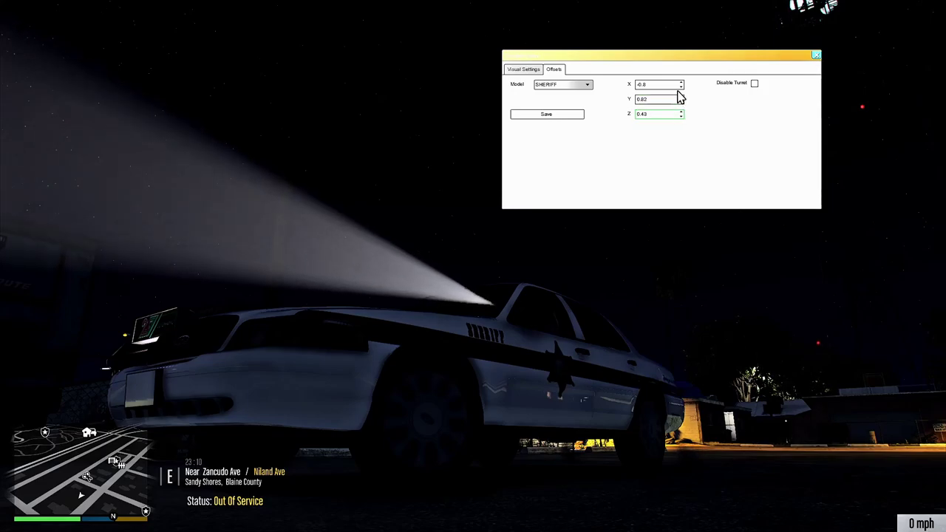
left_click(681, 83)
left_click(681, 82)
left_click(681, 83)
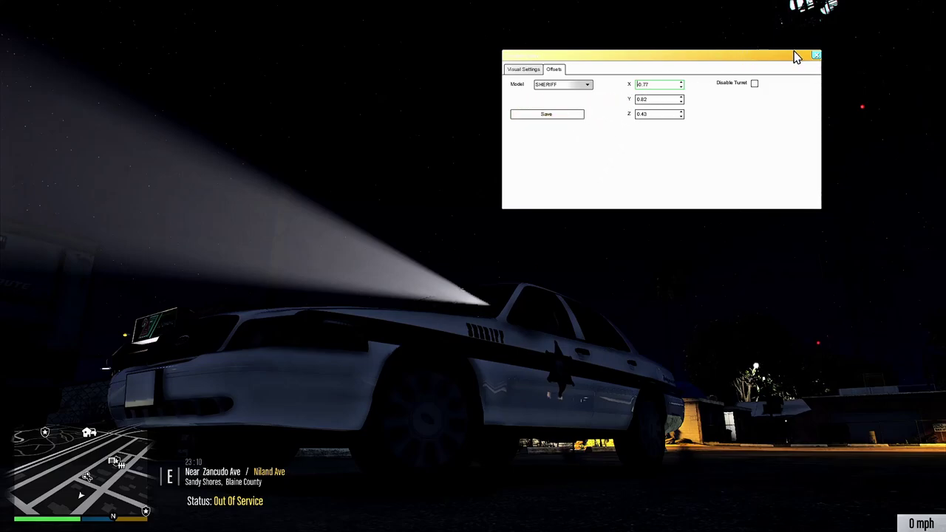
left_click(818, 60)
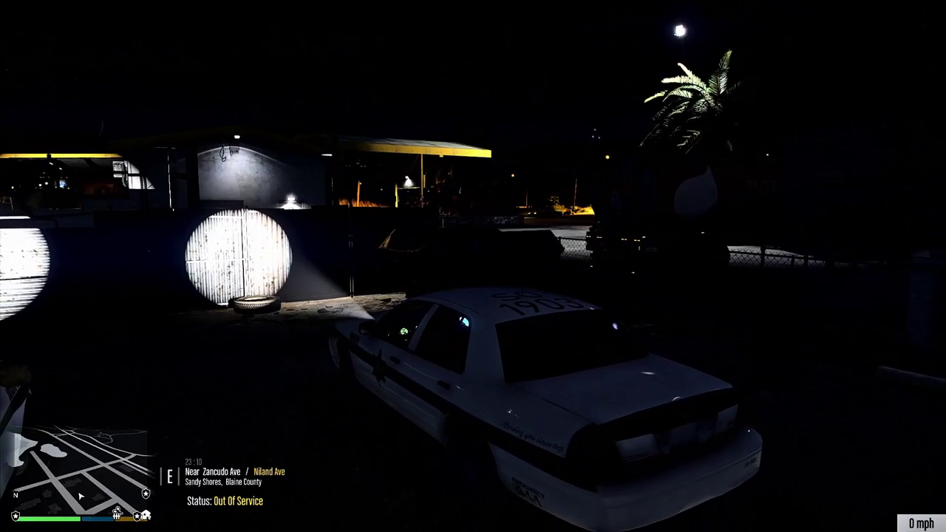
- Leave the cruiser, get back into the sheriff SUV and adjust its spotlight's aim on the corrugated fence
key("f")
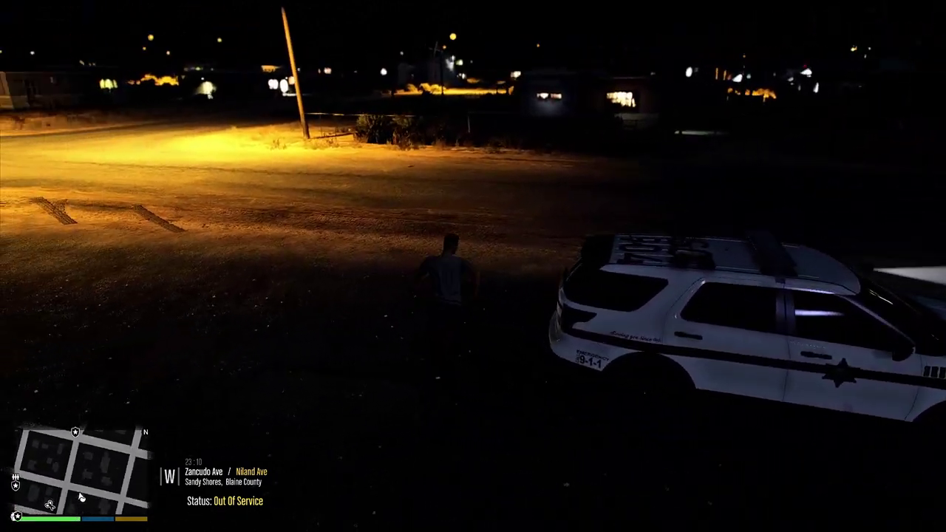
key("w")
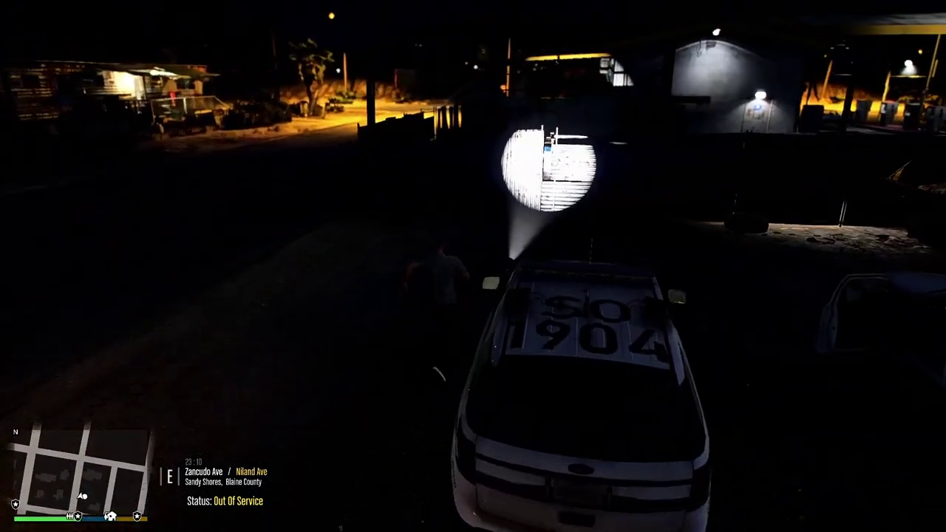
key("f")
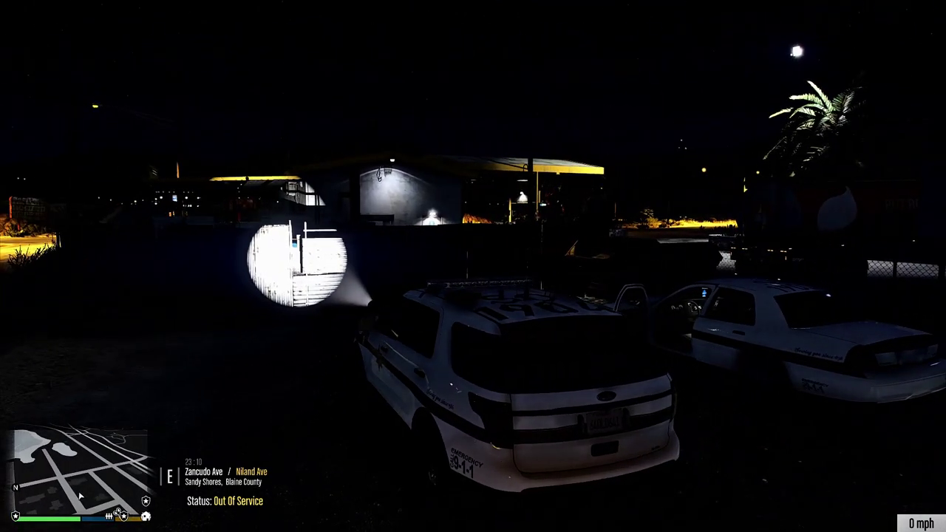
key("Left")
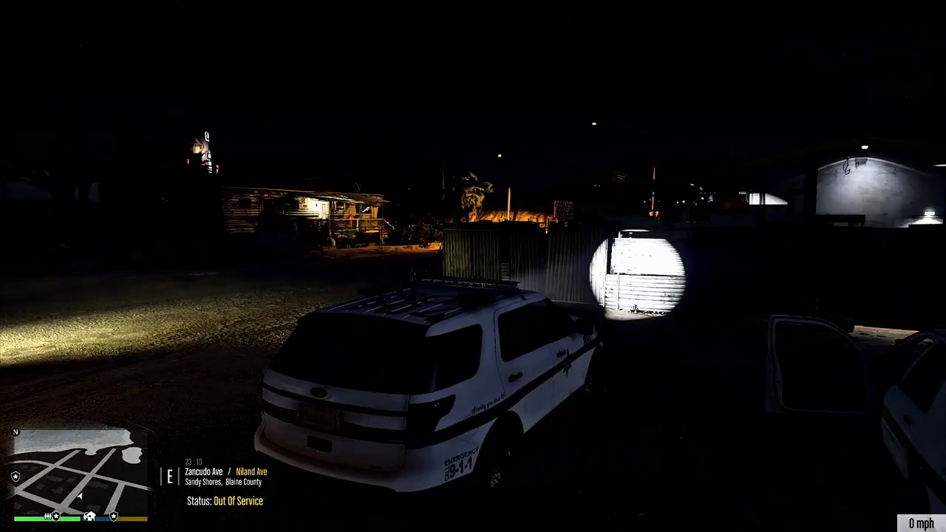
- In the spotlight editor's default visual settings, set Outer Angle to 9.75 and Inner Angle to 6.5, and close the editor
key("F11")
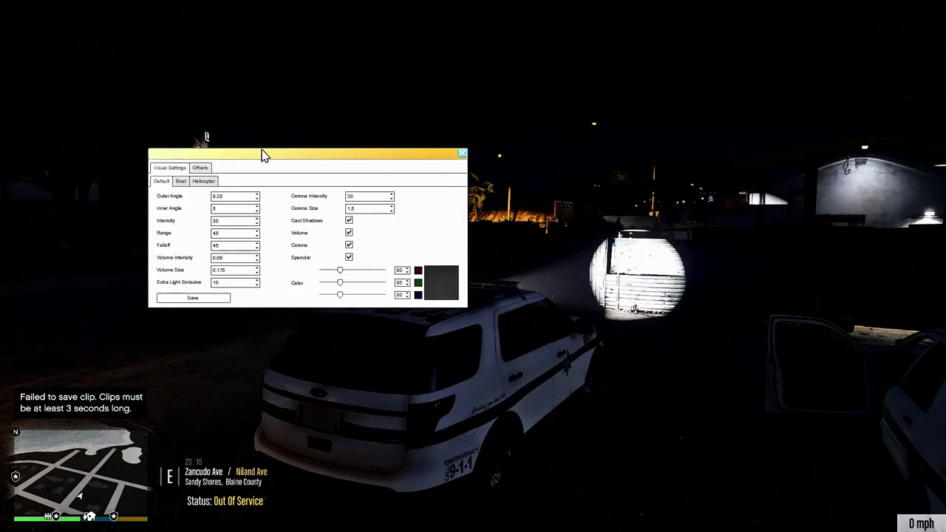
left_click_drag(263, 153, 183, 39)
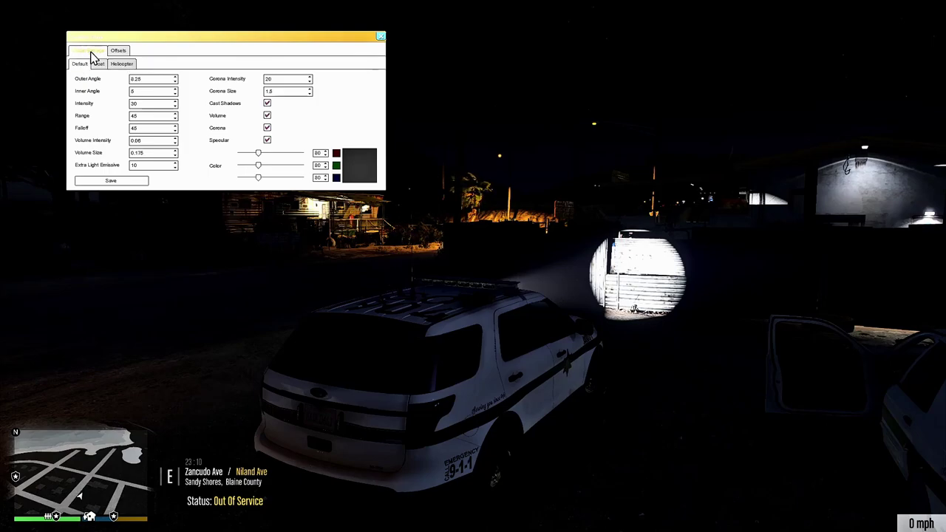
left_click(175, 77)
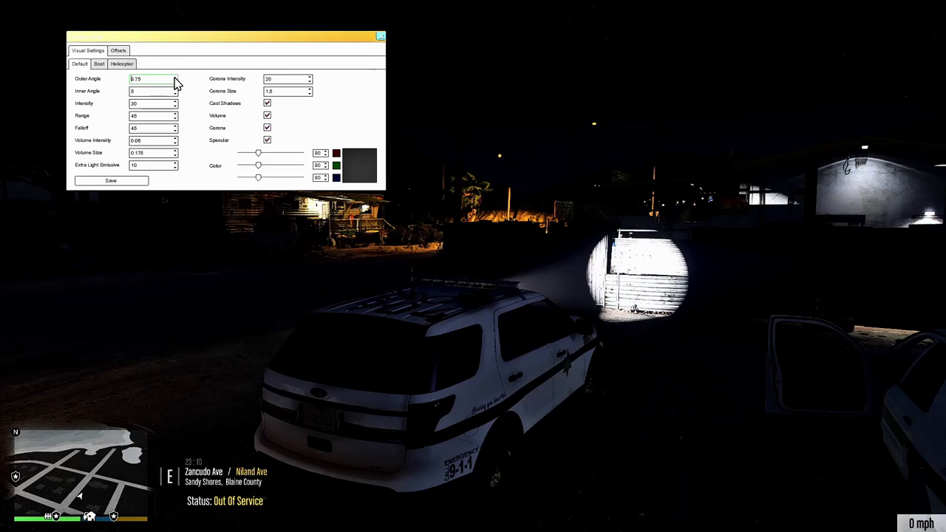
left_click(175, 78)
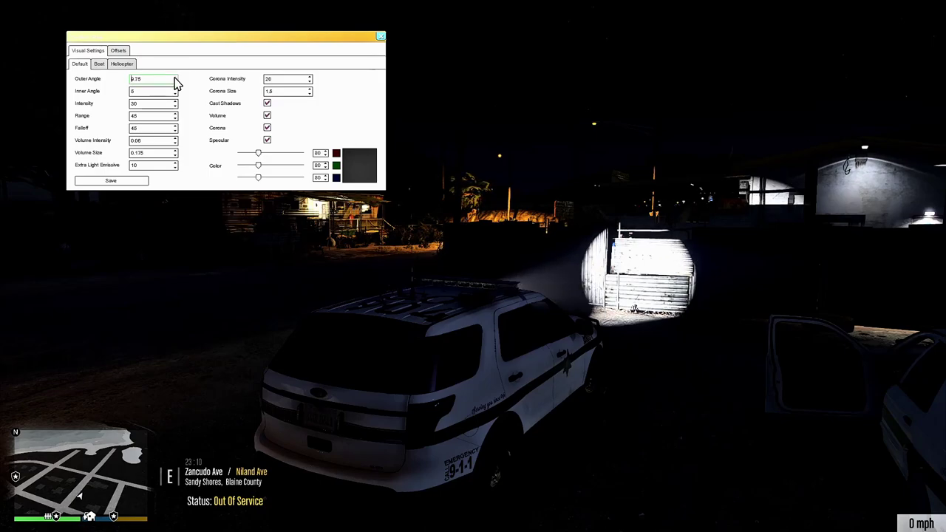
left_click(175, 81)
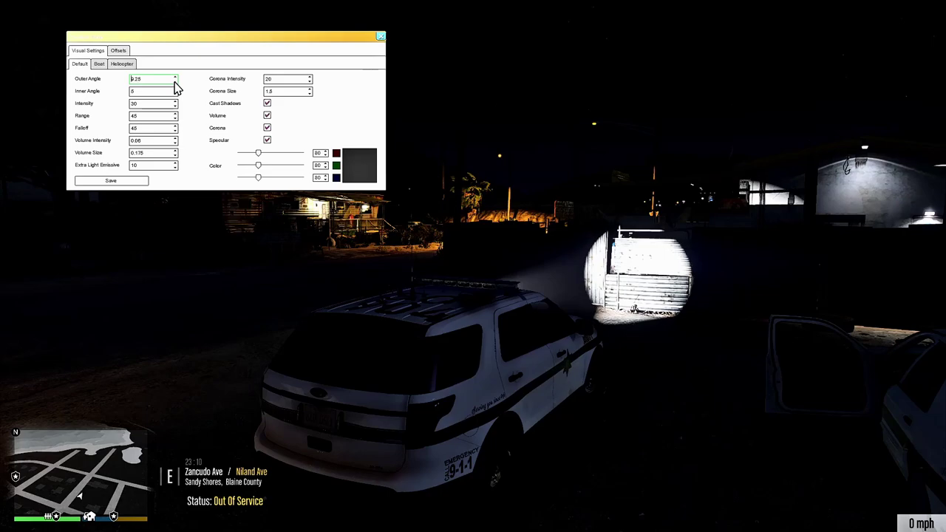
left_click(176, 78)
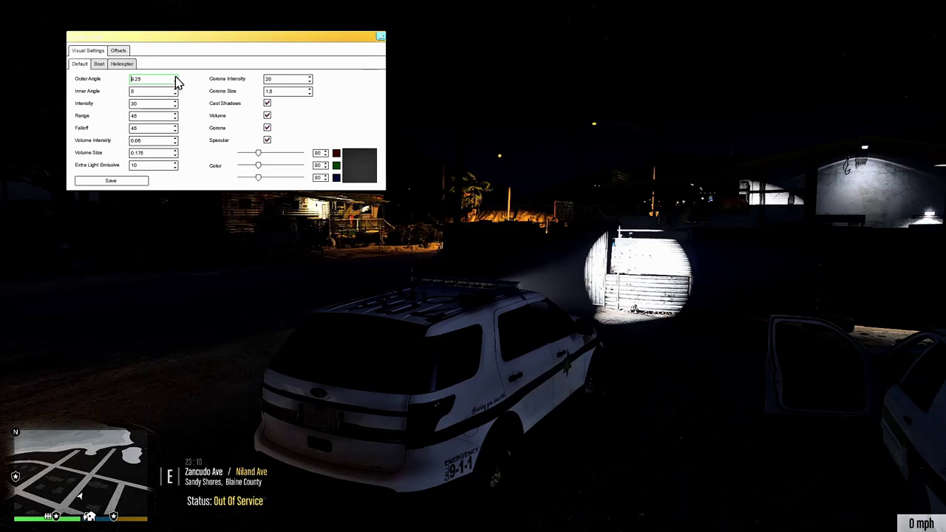
left_click(175, 78)
left_click(175, 82)
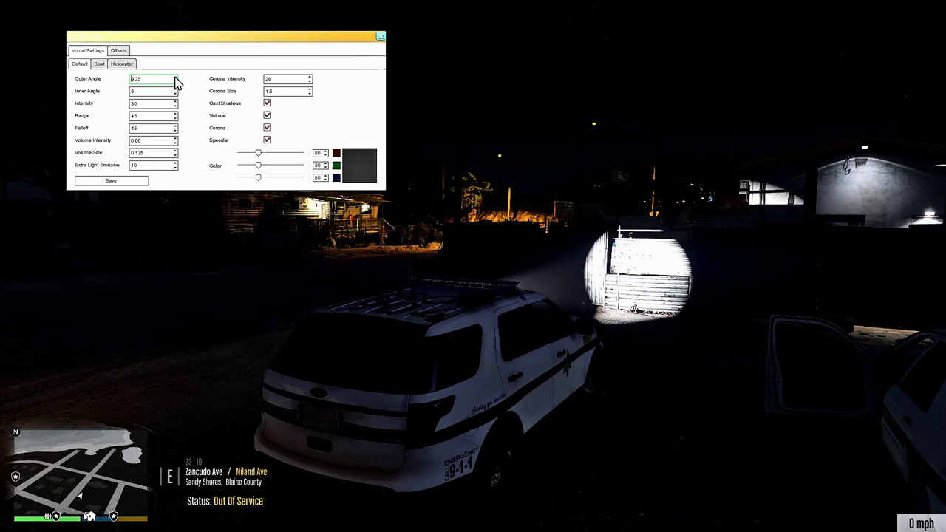
left_click(175, 77)
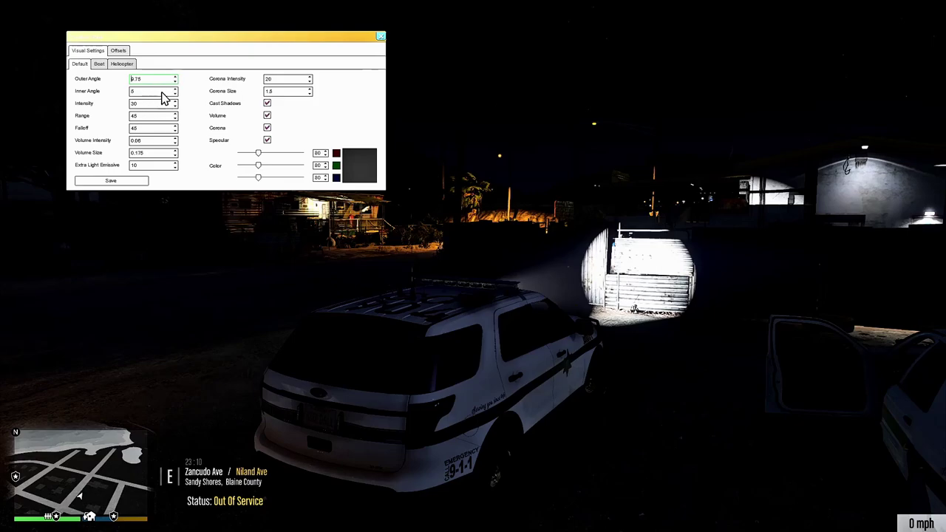
key("Tab")
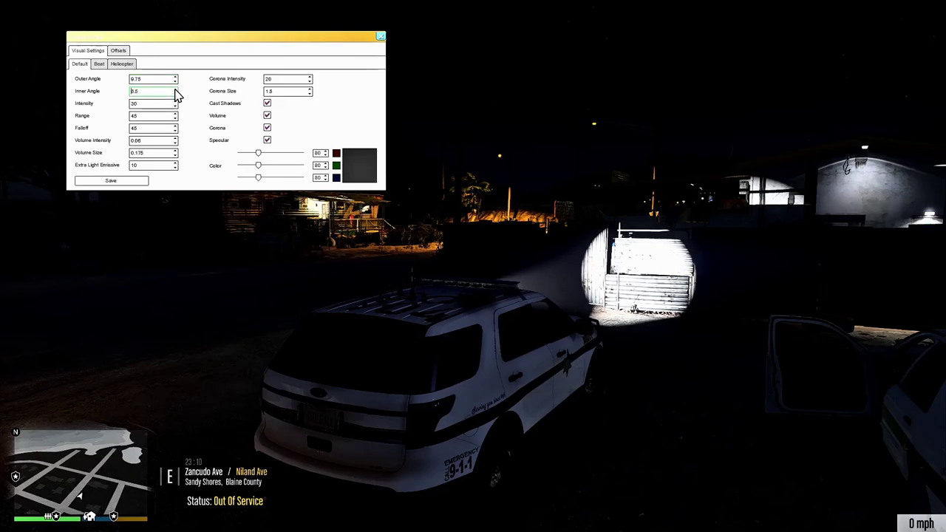
left_click(381, 37)
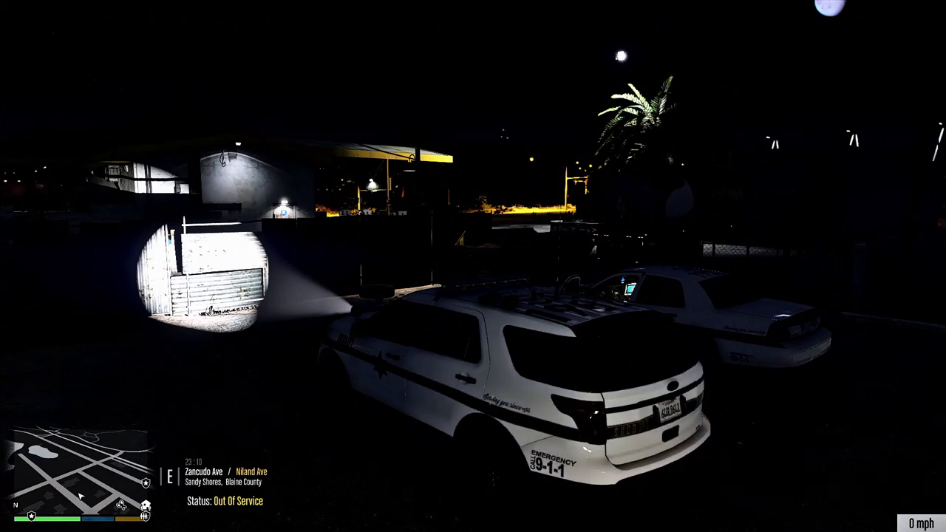
- Reopen the spotlight editor, move it clear of the lit fence and set the default Inner Angle to 8
key("Escape")
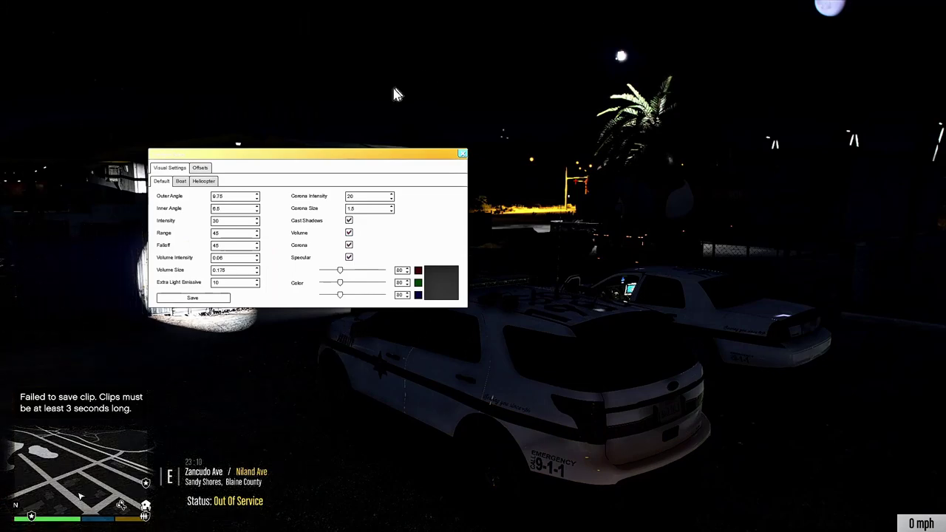
left_click_drag(338, 155, 621, 84)
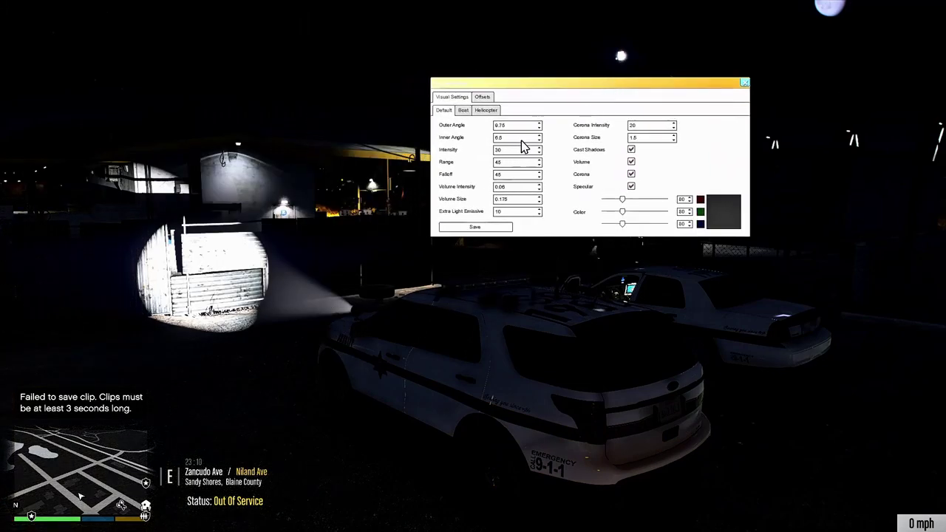
left_click(539, 136)
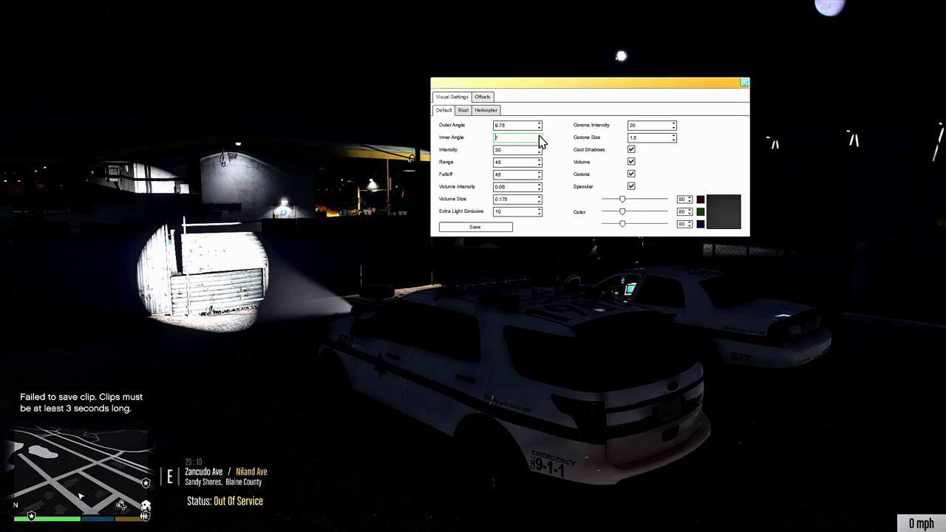
left_click(539, 136)
left_click(540, 136)
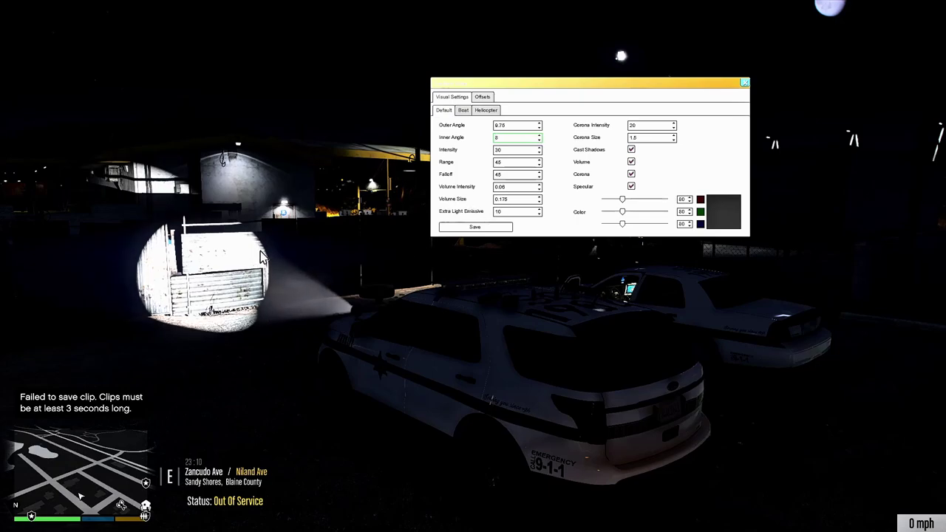
- Lower the Inner Angle in the default visual settings to 6
left_click(539, 140)
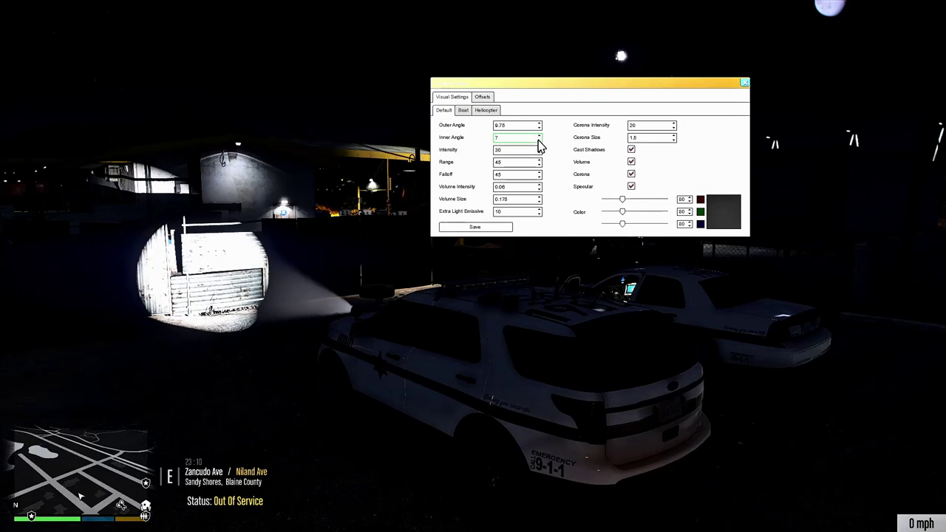
left_click(538, 141)
left_click(539, 140)
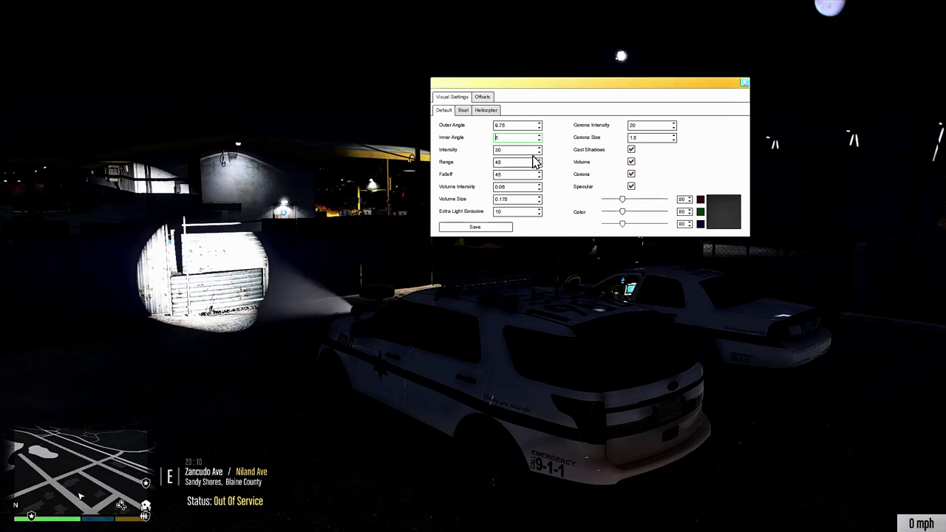
scroll(539, 155, "down", 1)
- Try raising the default spotlight Intensity to 50 while the beam lights the corrugated fence
left_click(539, 148)
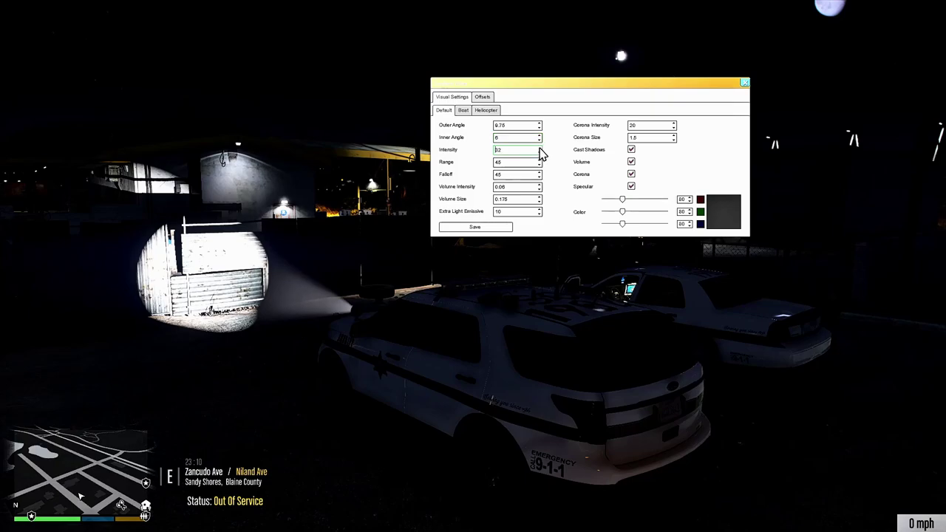
left_click(539, 149)
left_click(540, 149)
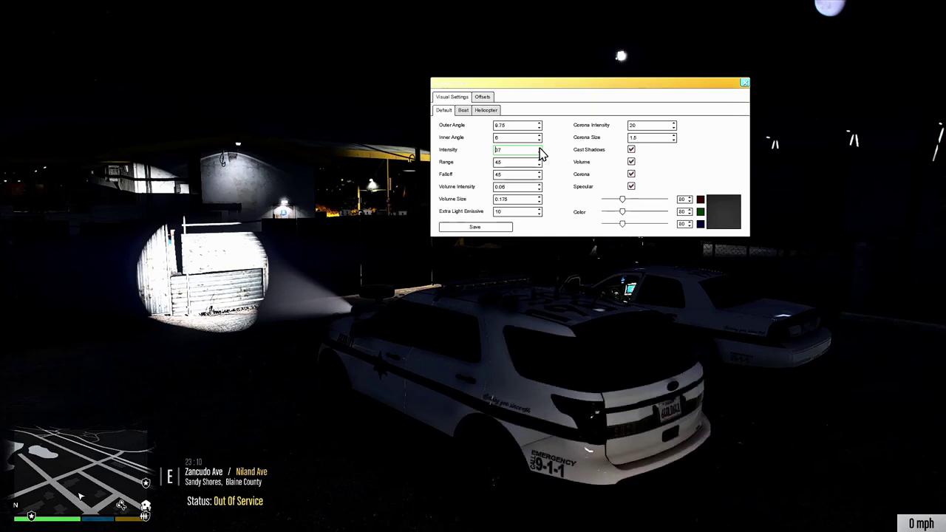
left_click(539, 148)
left_click(539, 149)
left_click(539, 148)
left_click(539, 149)
left_click(539, 148)
left_click(540, 148)
scroll(542, 154, "up", 6)
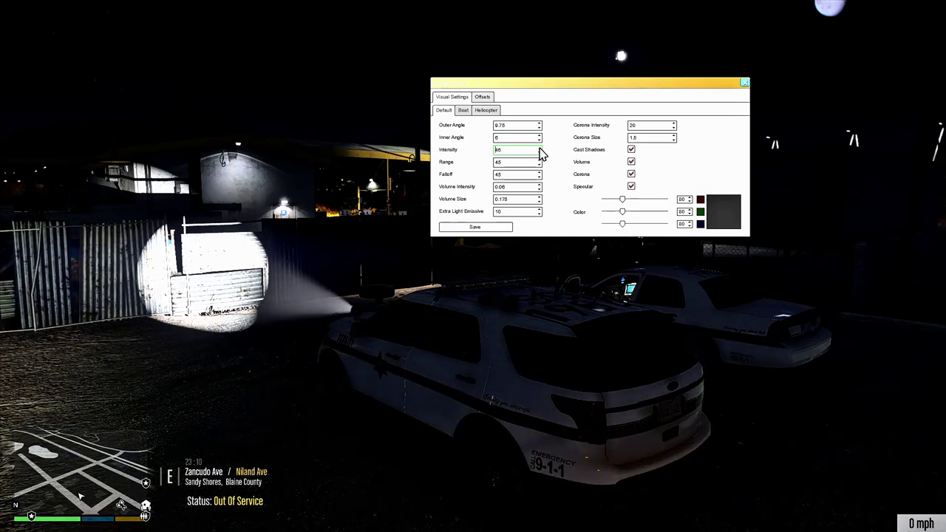
scroll(541, 157, "down", 10)
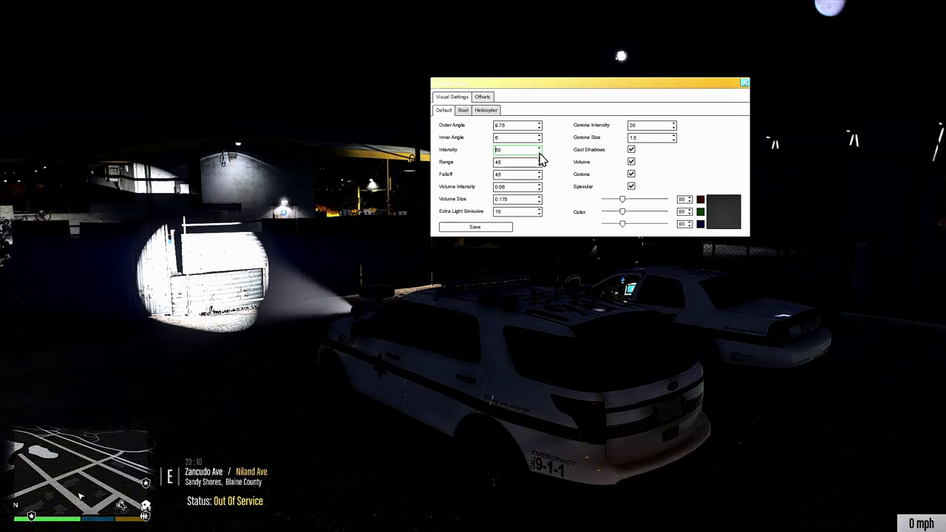
- Bring the default spotlight Intensity back down to 30
left_click(539, 153)
left_click(539, 153)
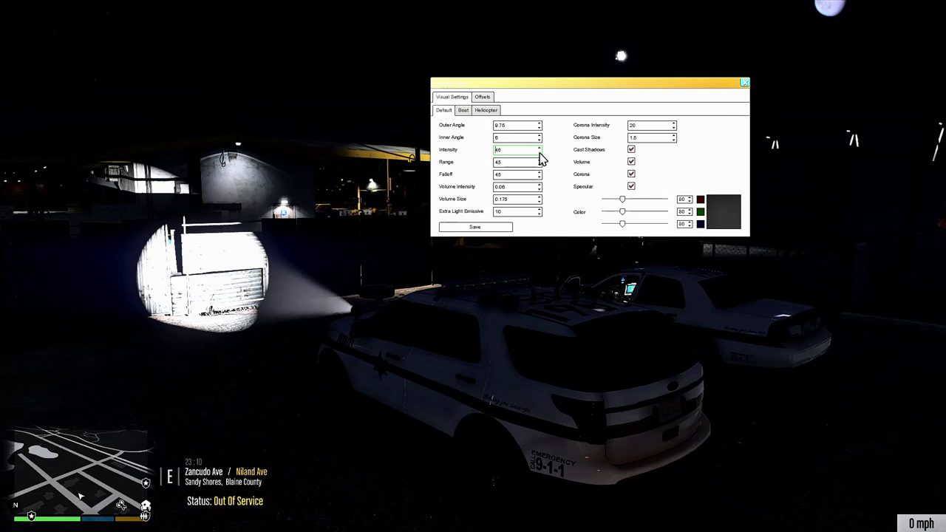
left_click(539, 153)
left_click(539, 153)
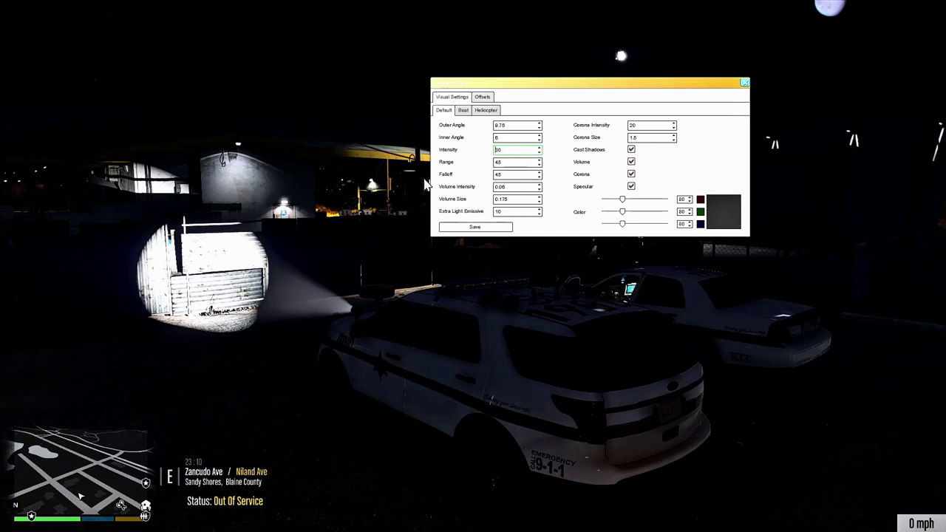
- Set the default Range to 48 and Outer Angle to 10.25, then save the settings and close the editor
key("Tab")
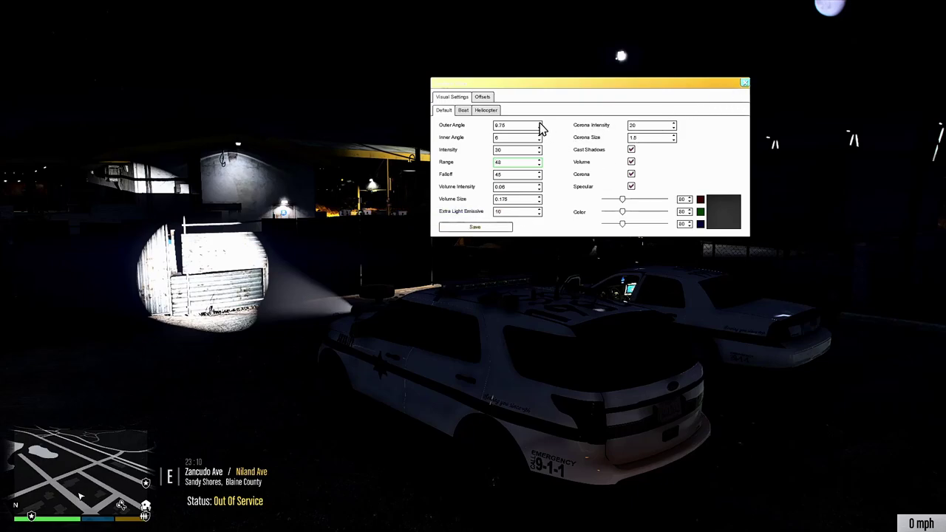
left_click(540, 124)
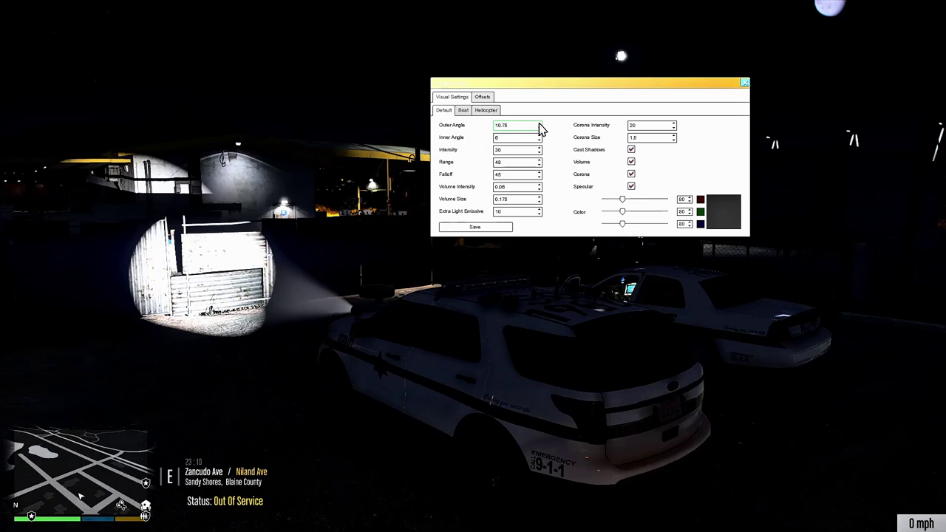
left_click(539, 129)
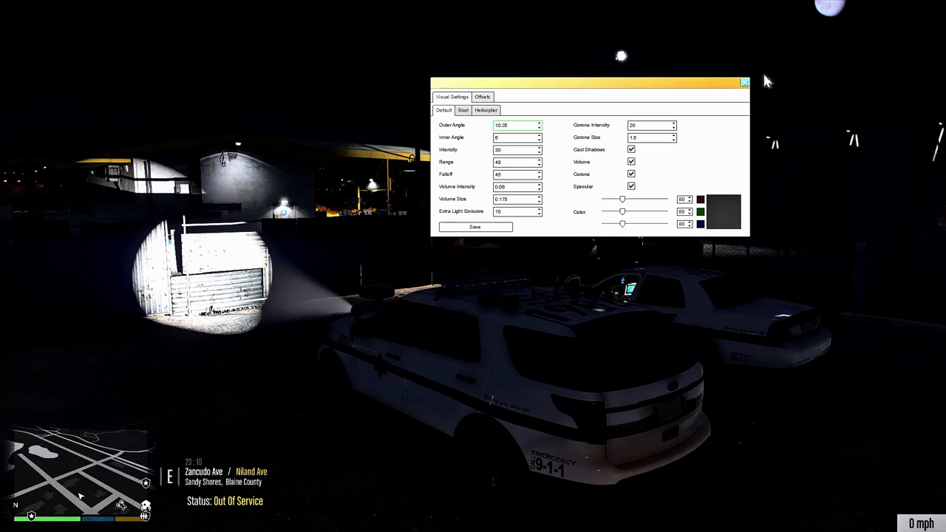
left_click(499, 227)
left_click(744, 82)
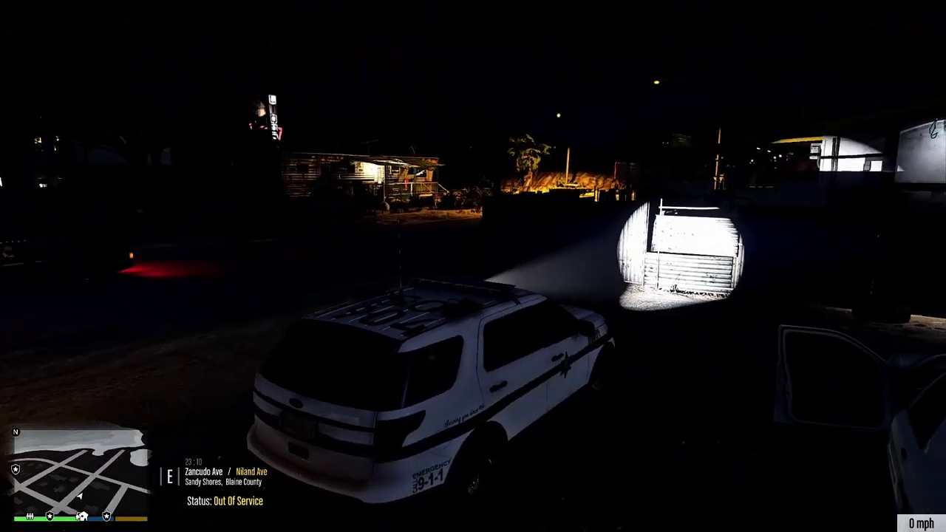
- Drive the sheriff SUV away from the corrugated fence and park it facing the houses across the road
key("s")
key("d")
key("w")
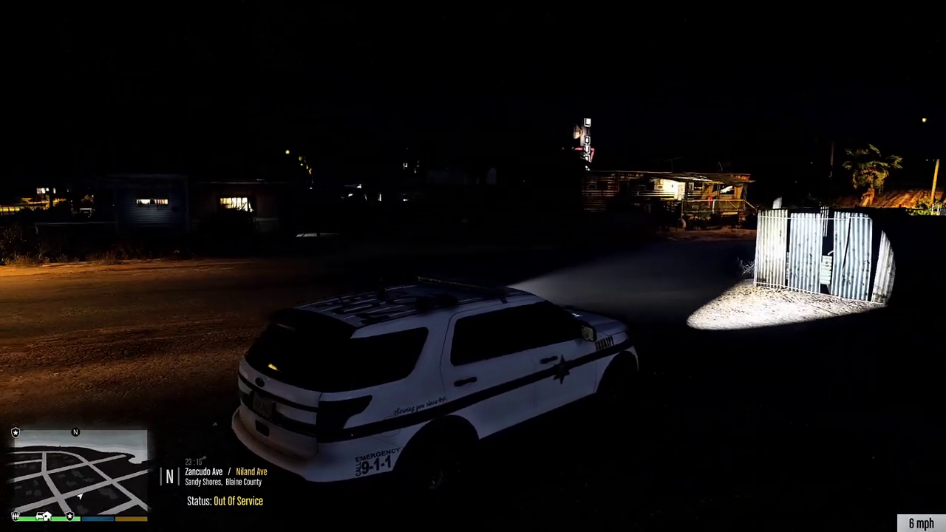
key("a")
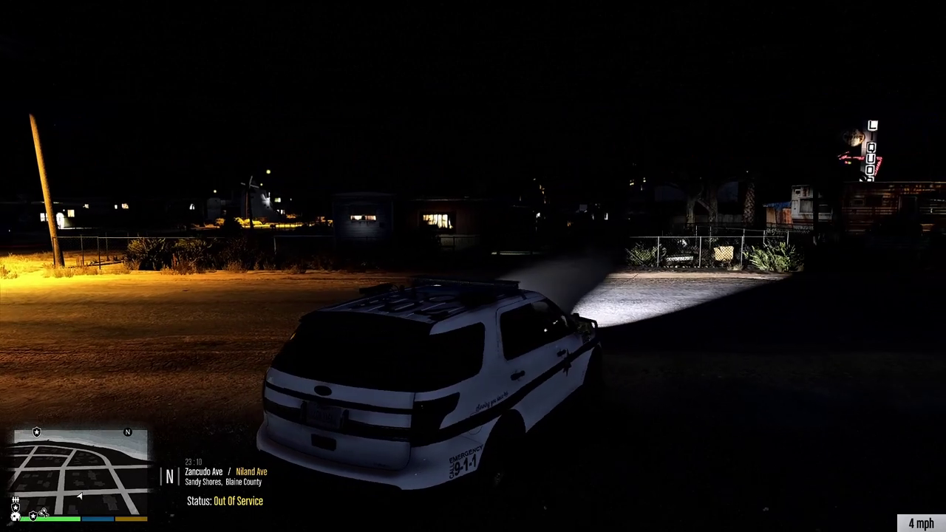
key("s")
key("d")
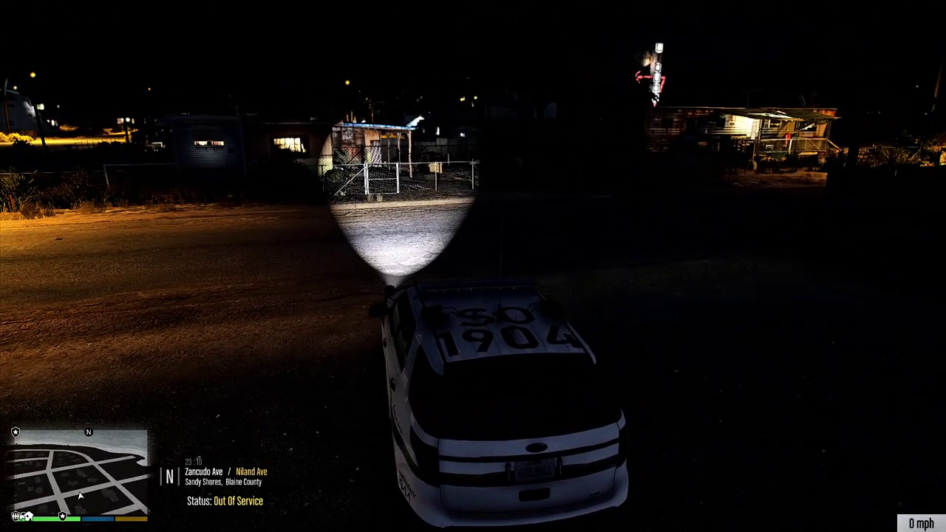
- Adjust the SUV's spotlight aim onto the fenced house and yard across the road
key("Up")
key("Up")
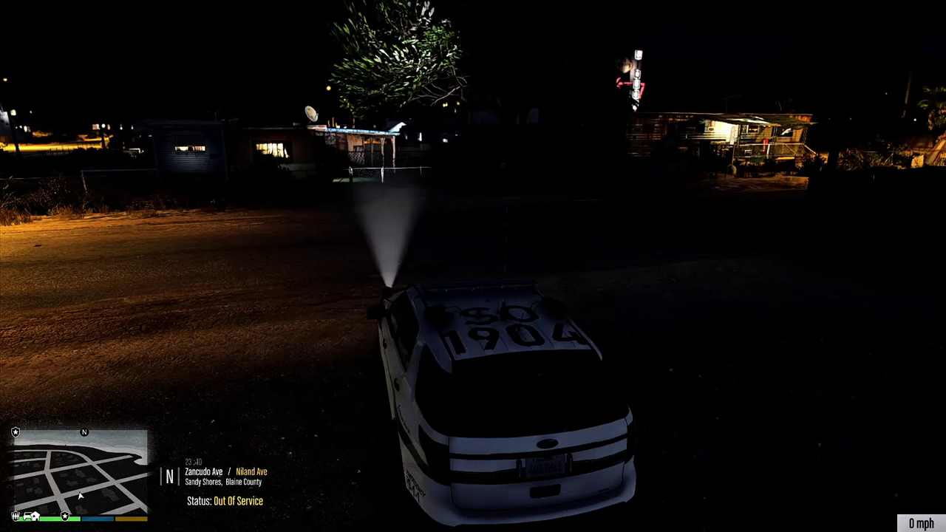
key("Down")
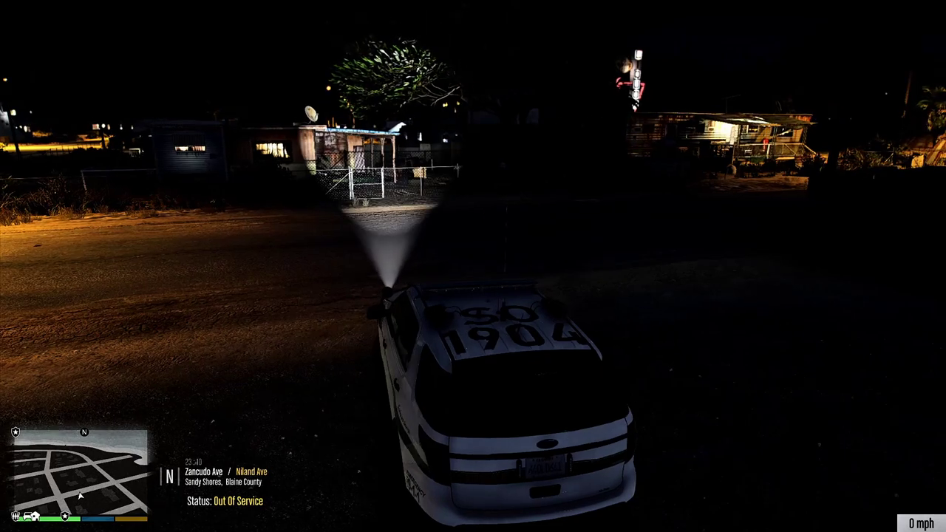
key("Left")
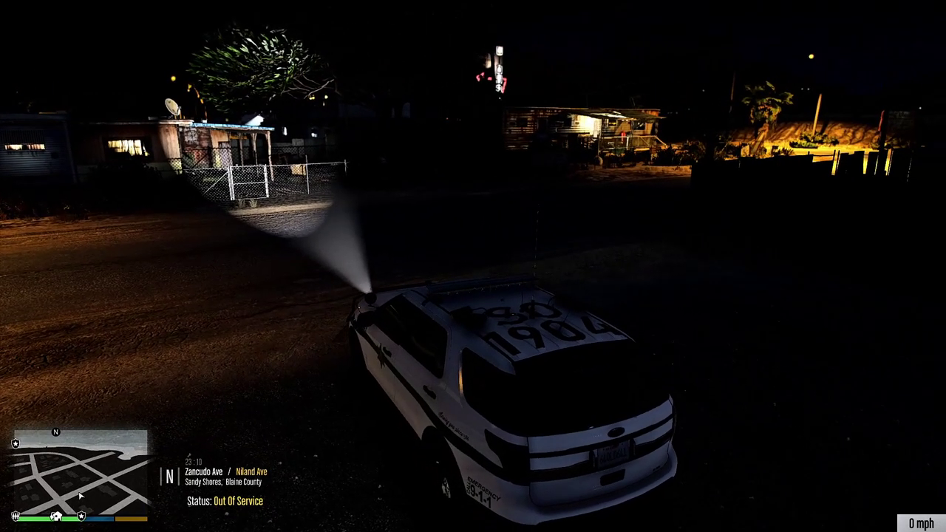
- Reopen the spotlight editor, move it clear of the lit house and set the default Range to 55
key("F11")
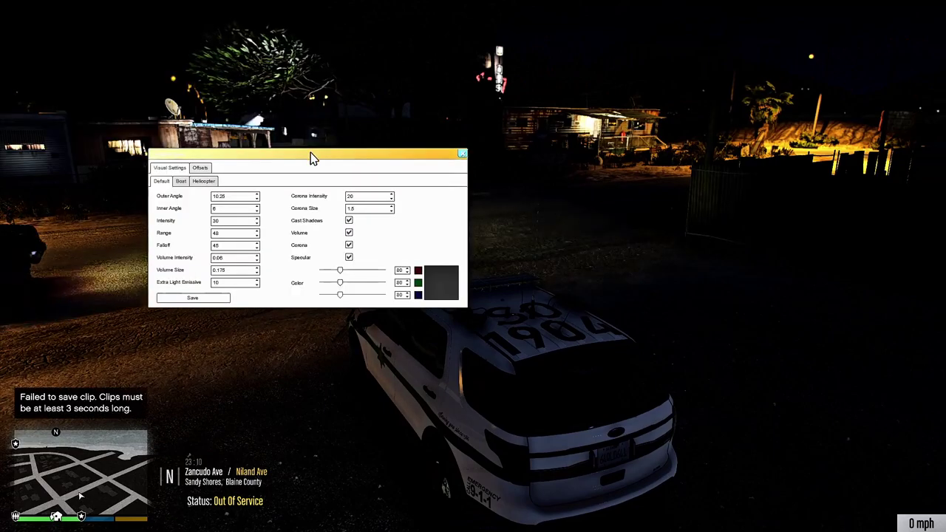
left_click_drag(311, 158, 667, 73)
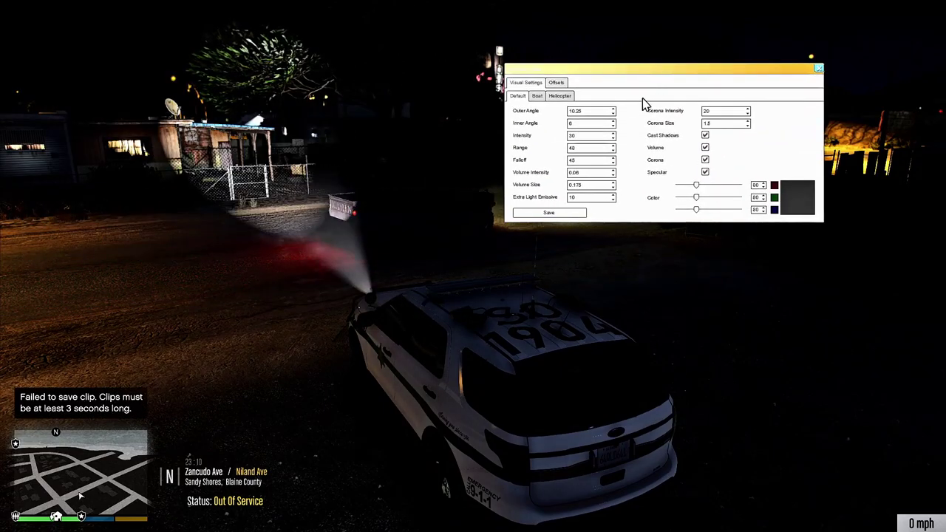
left_click(614, 146)
left_click(613, 146)
left_click(613, 146)
scroll(613, 152, "up", 4)
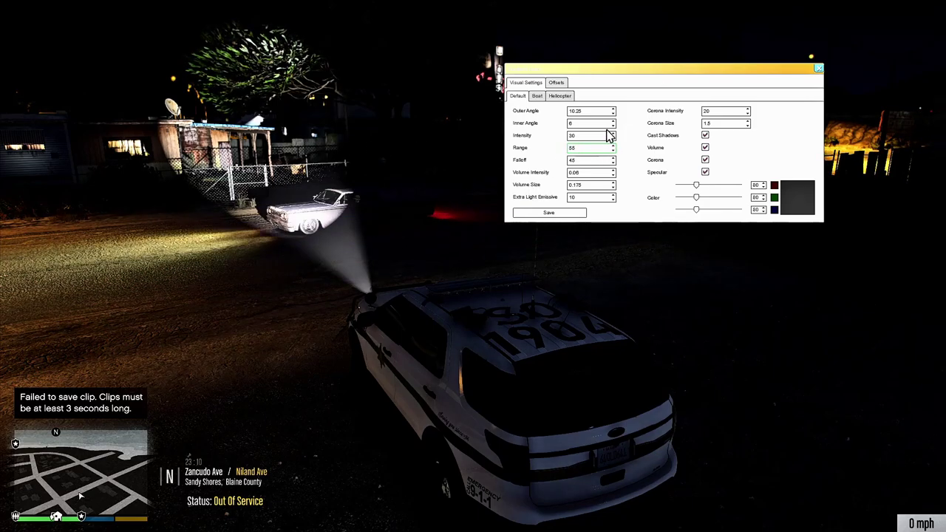
- Set the default Inner Angle to 4.5, Outer Angle to 7.75, Range to 57 and Falloff to 48
scroll(612, 126, "down", 3)
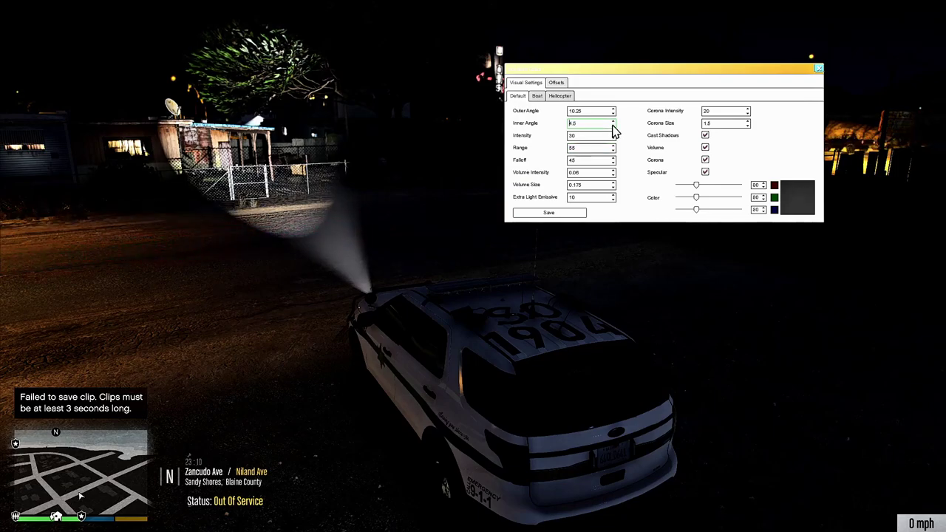
scroll(613, 116, "down", 4)
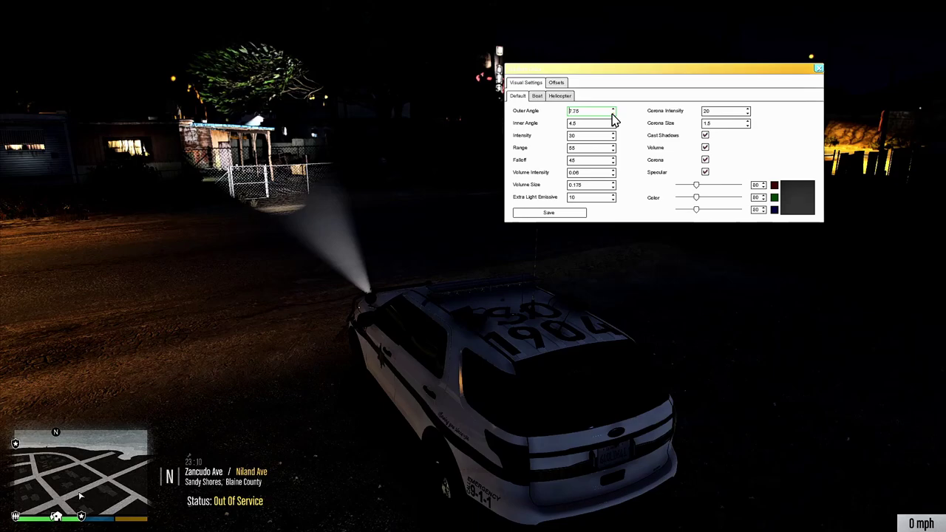
scroll(613, 118, "down", 2)
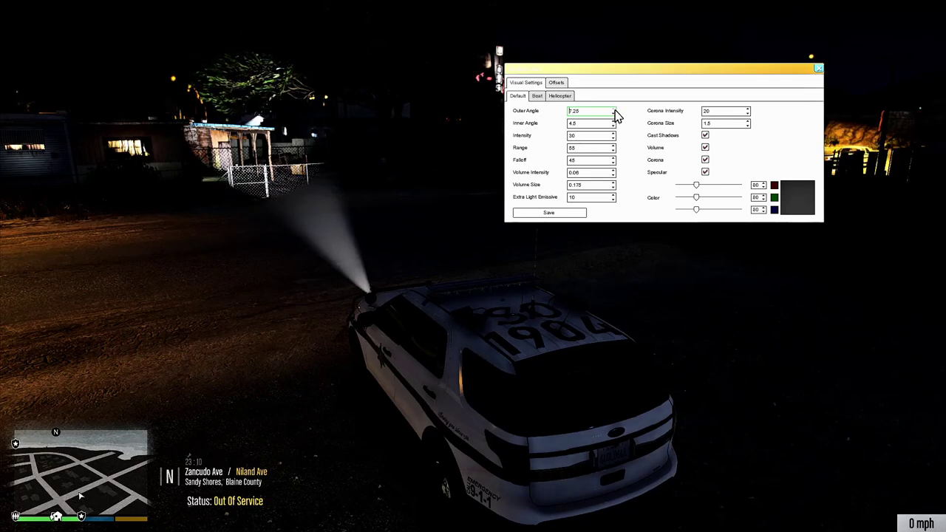
scroll(615, 116, "up", 2)
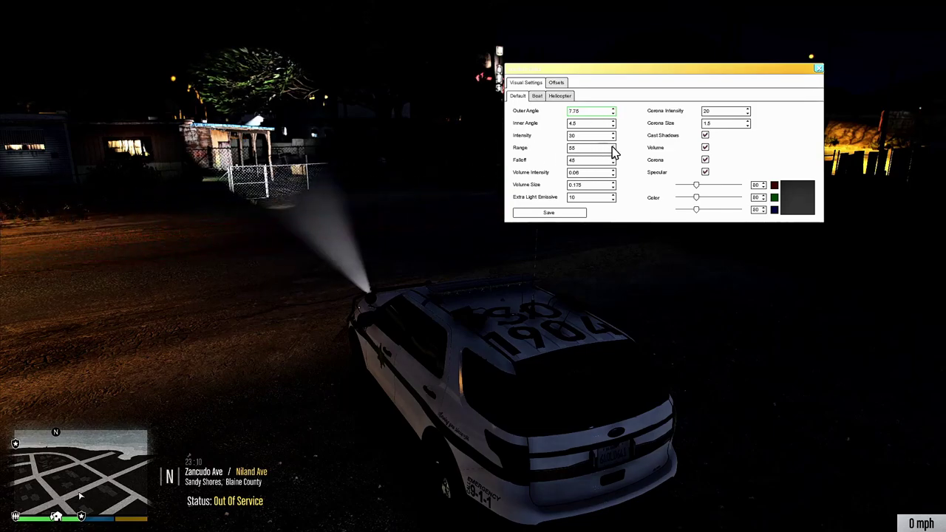
scroll(612, 152, "up", 2)
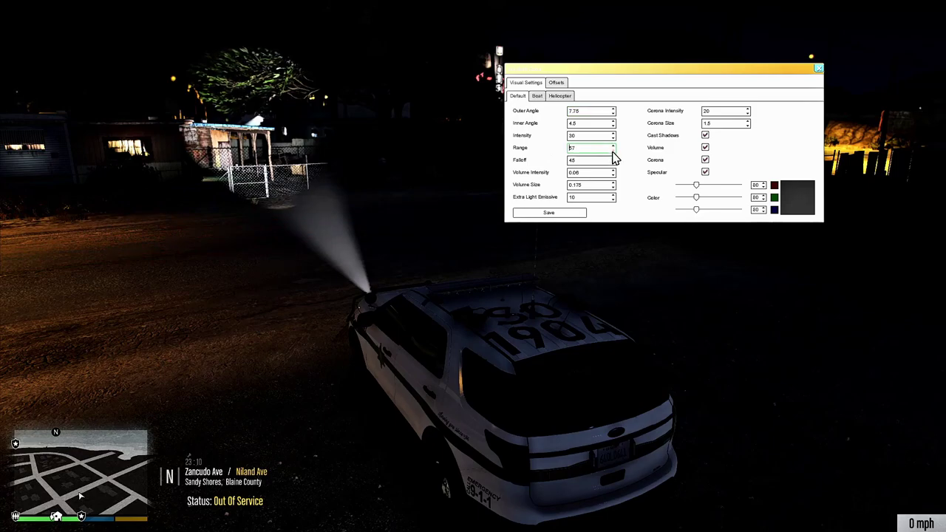
scroll(613, 163, "up", 3)
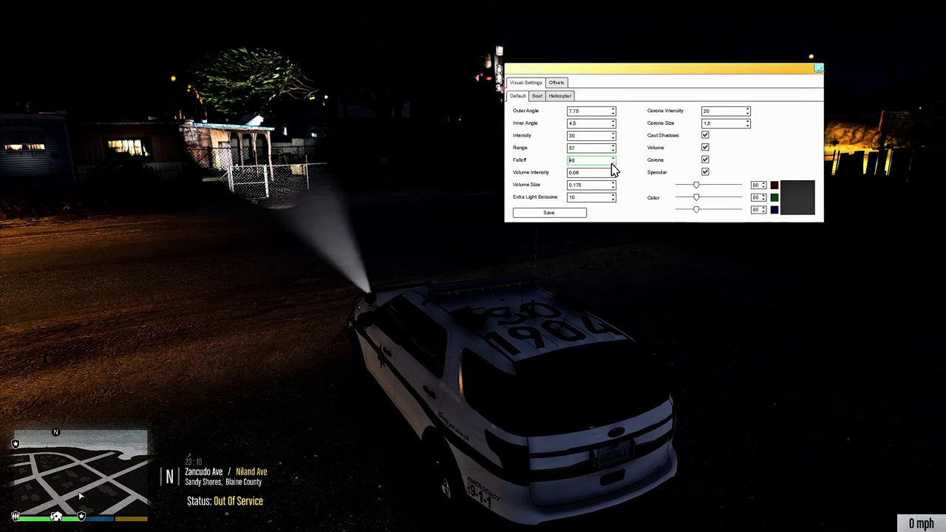
- Try Volume Intensity 0.16 and Volume Size 0.275, restore them to 0.06 and 0.175, and leave Extra Light Emissive at 10
left_click(616, 176)
scroll(614, 175, "up", 1)
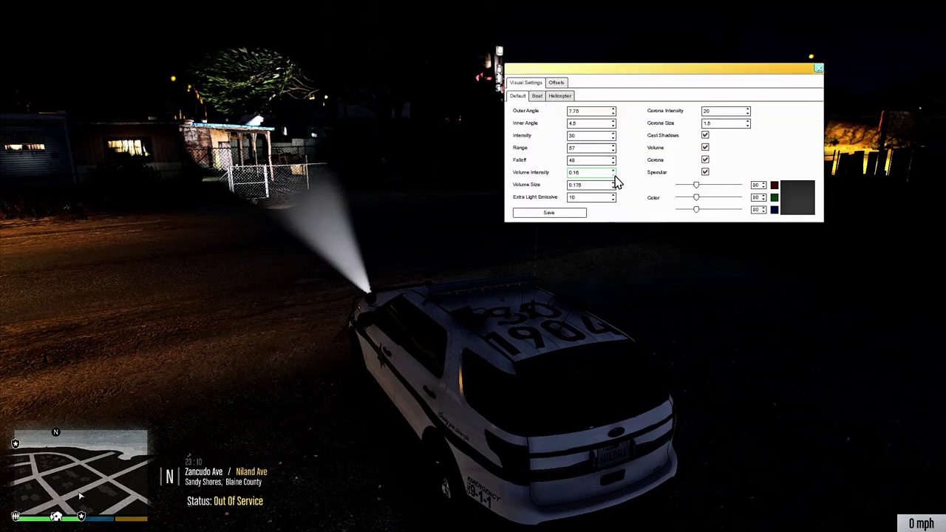
scroll(617, 181, "down", 2)
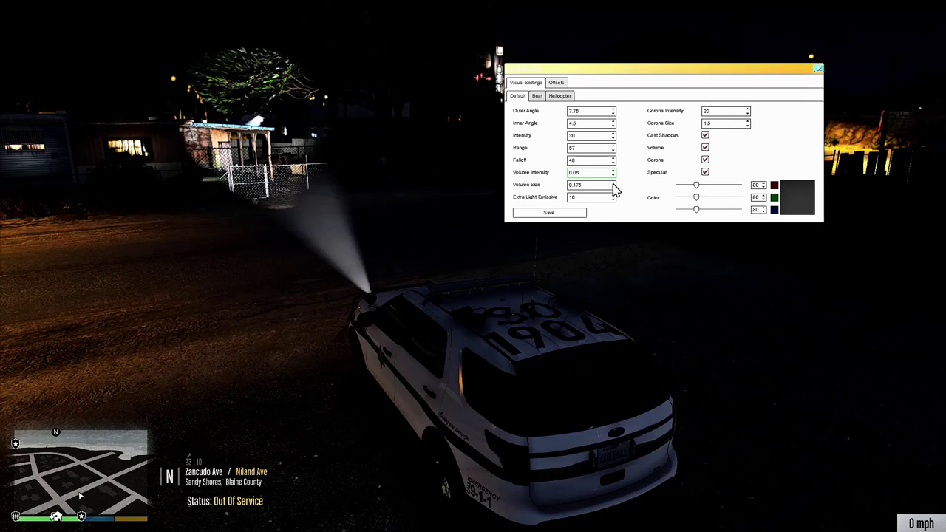
scroll(615, 190, "up", 1)
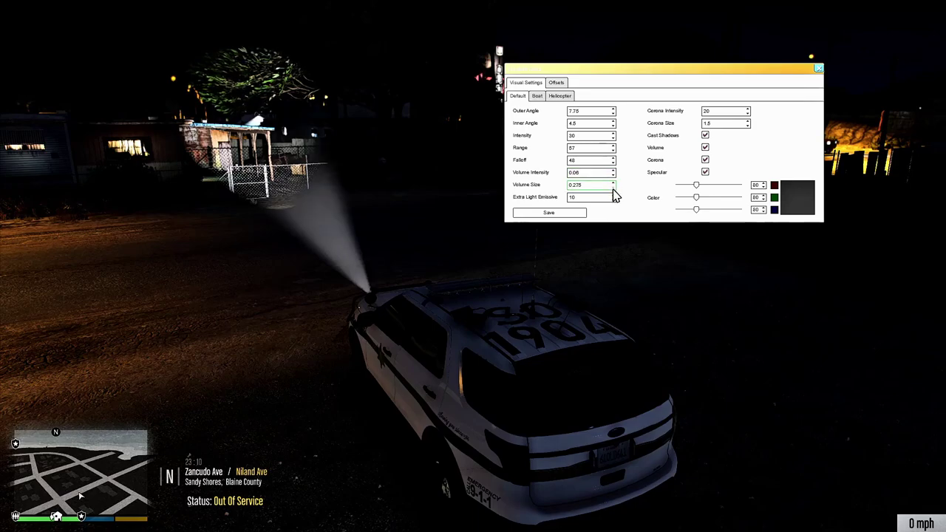
scroll(613, 194, "down", 2)
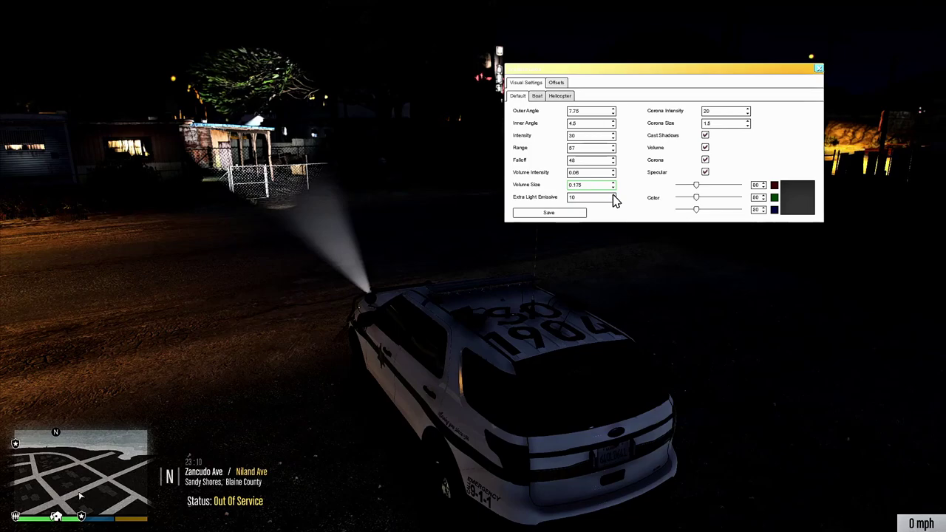
scroll(613, 201, "up", 1)
scroll(612, 200, "down", 1)
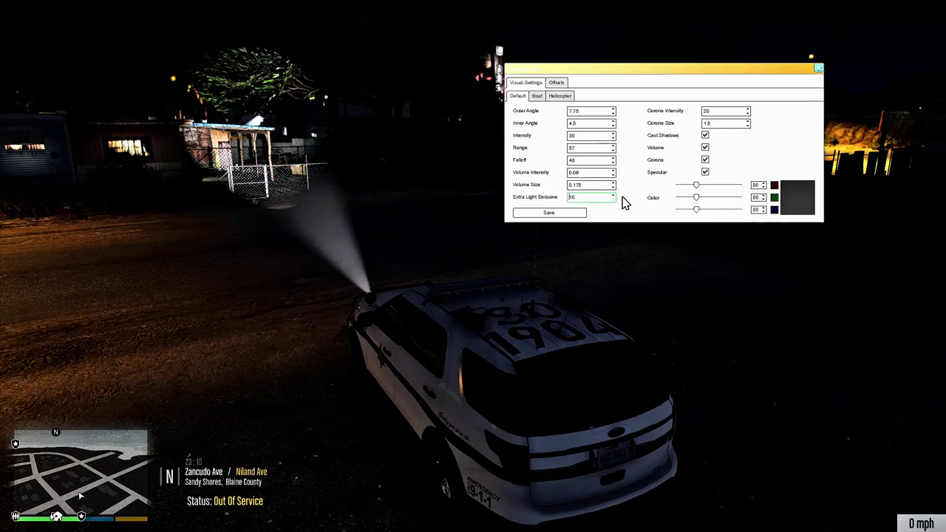
- Adjust the default Corona Intensity, trying 20.2 and settling on 20.05
left_click(748, 114)
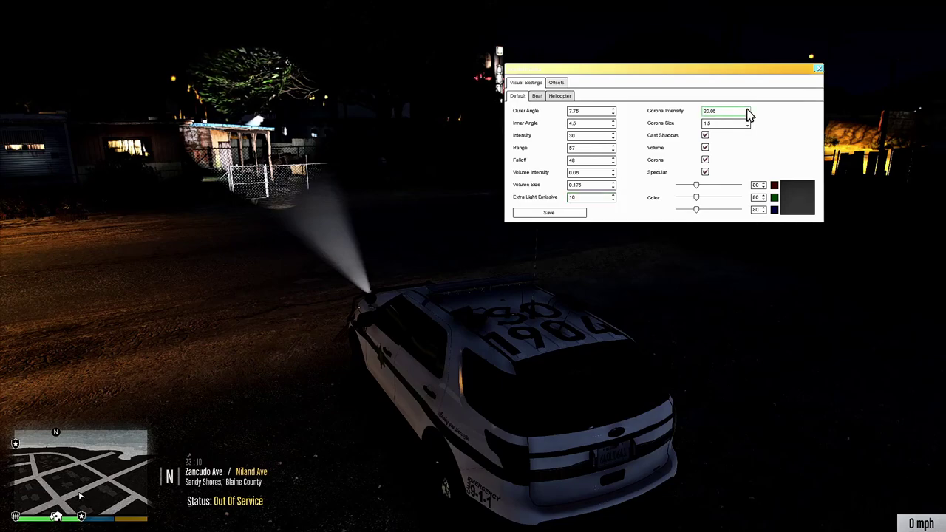
scroll(748, 114, "up", 1)
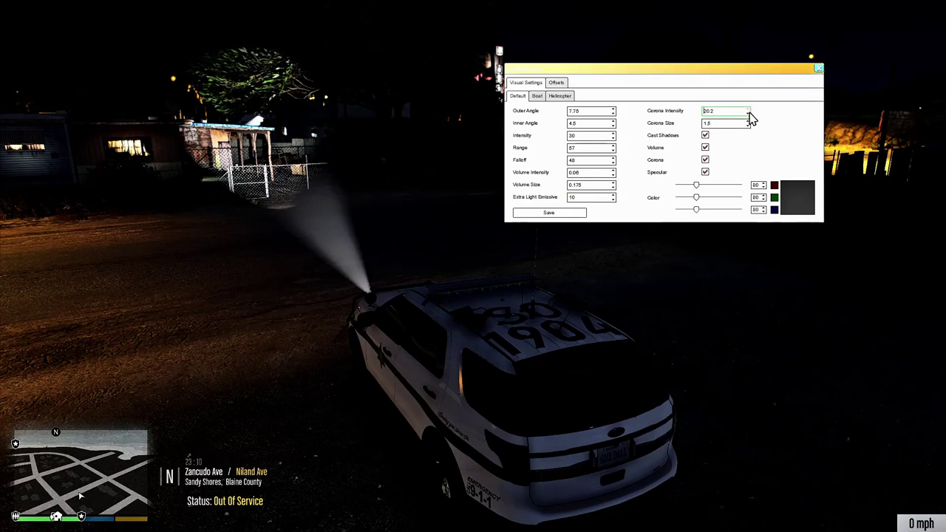
scroll(748, 116, "down", 1)
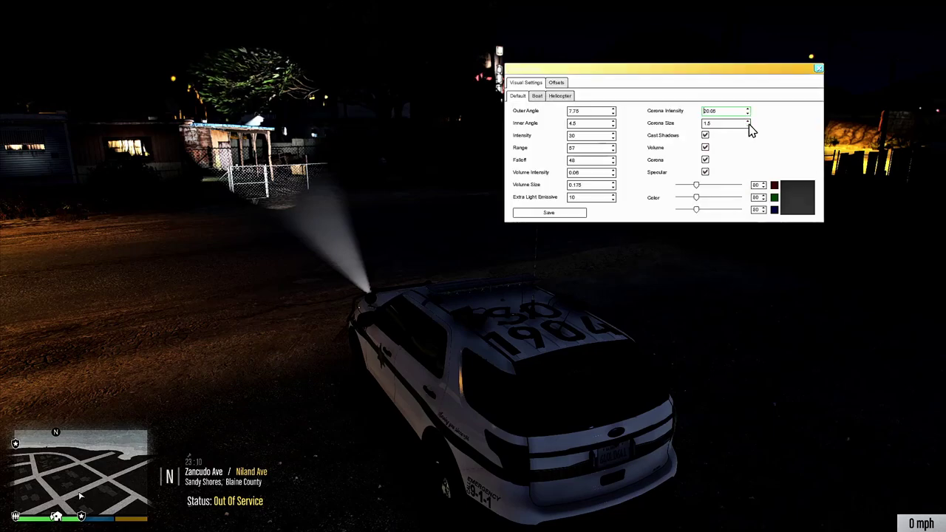
- Try a default Corona Size of 1.6, restore it to 1.5, and toggle Cast Shadows off and back on
scroll(749, 127, "up", 1)
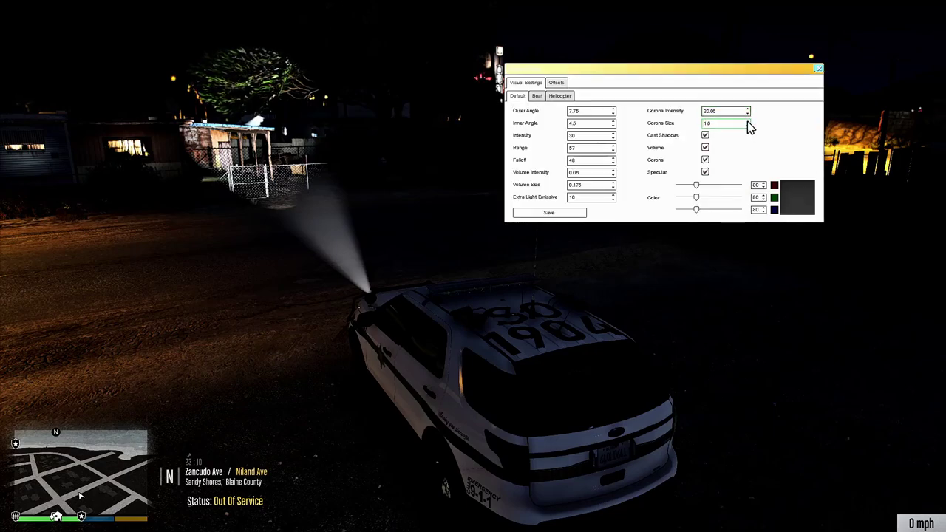
scroll(749, 127, "up", 1)
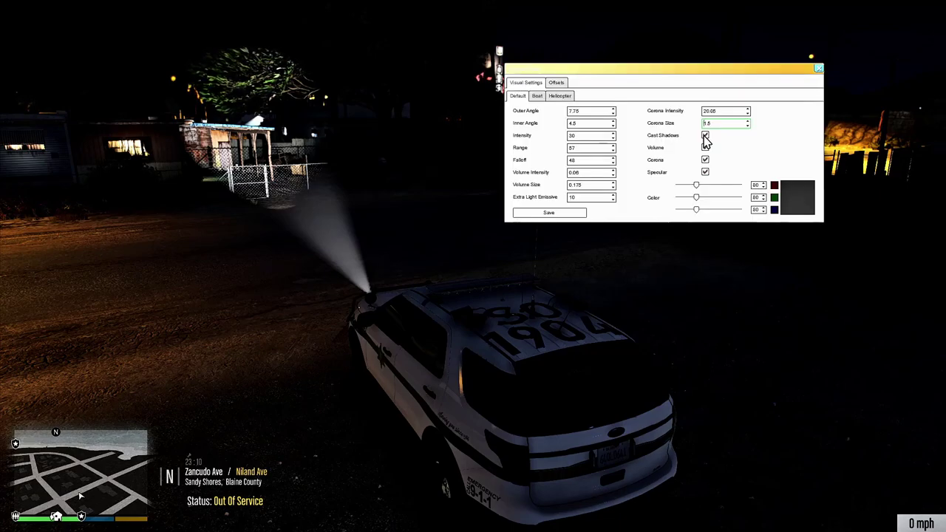
left_click(705, 137)
left_click(705, 137)
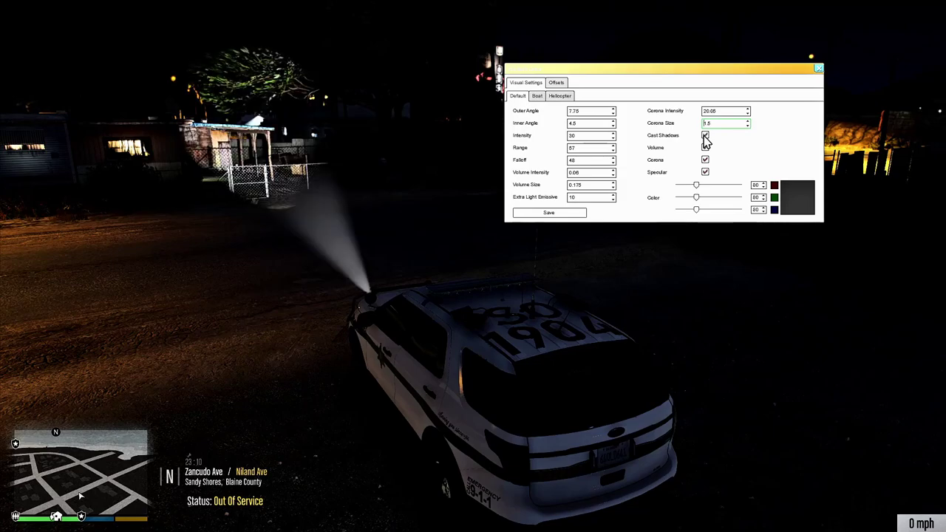
left_click(705, 137)
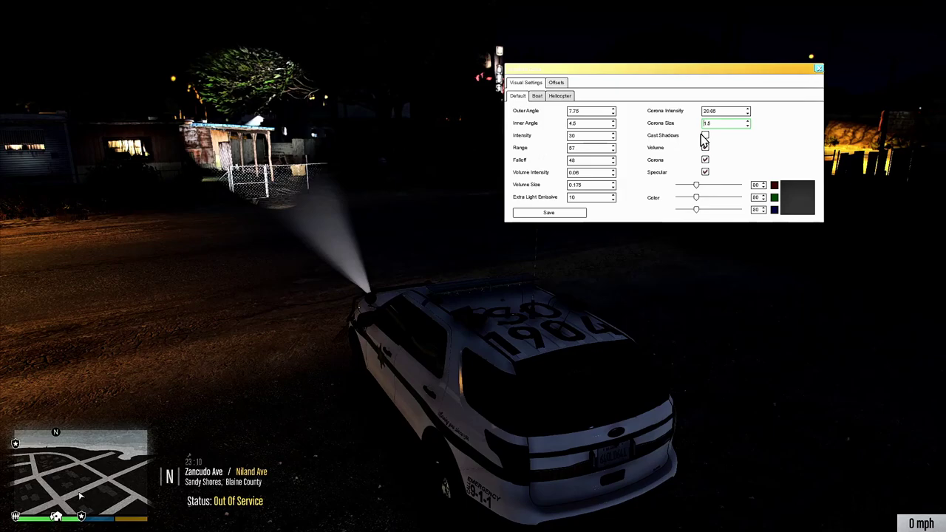
left_click(705, 138)
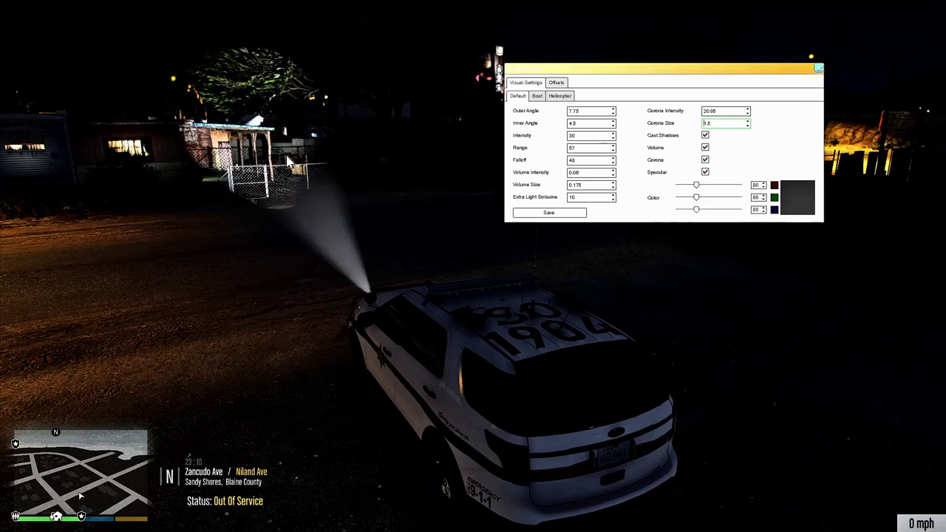
- Toggle the default Volume, Corona and Specular options to compare their effect, leaving all three enabled
left_click(704, 148)
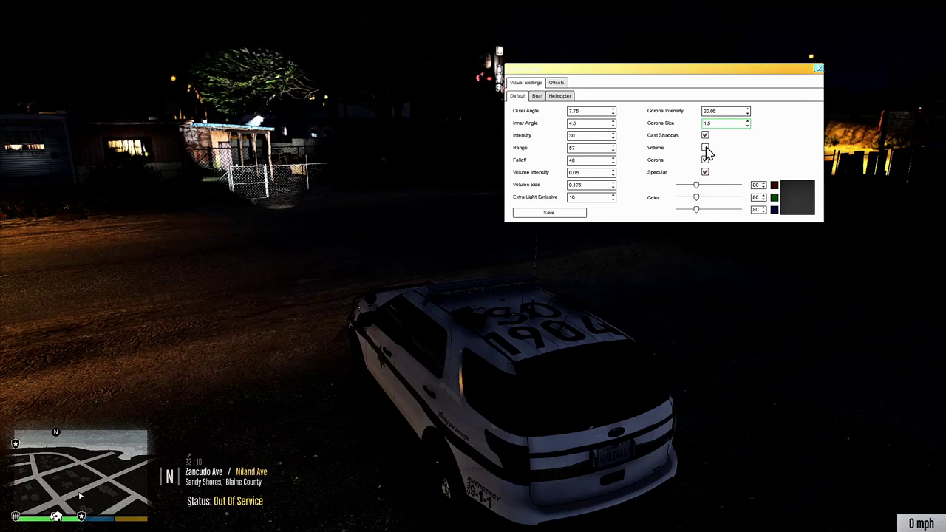
left_click(705, 149)
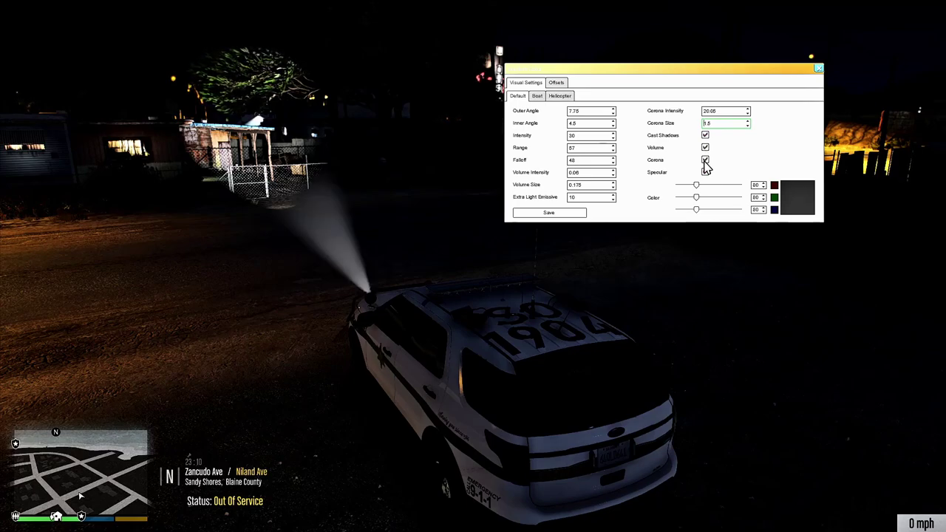
left_click(704, 160)
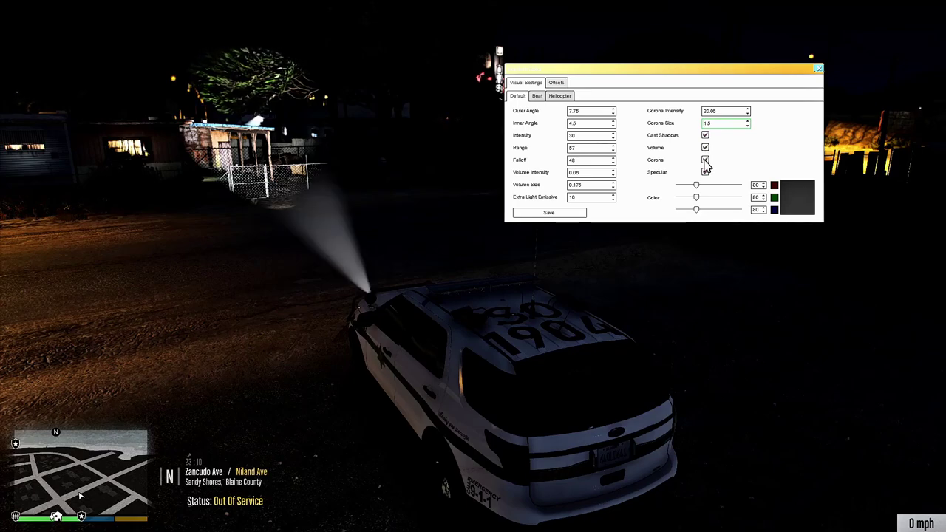
left_click(705, 173)
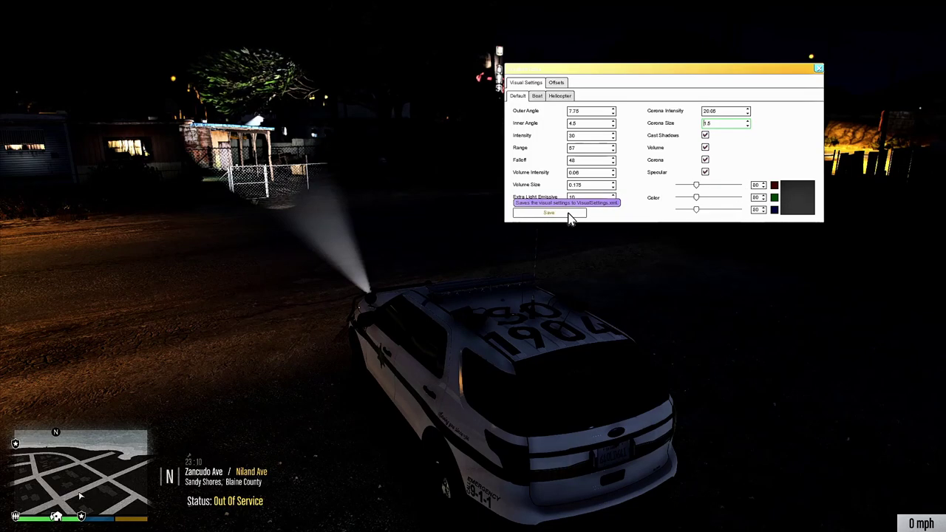
- Close the spotlight editor and switch the sheriff SUV from its spotlight to its headlights
left_click(817, 72)
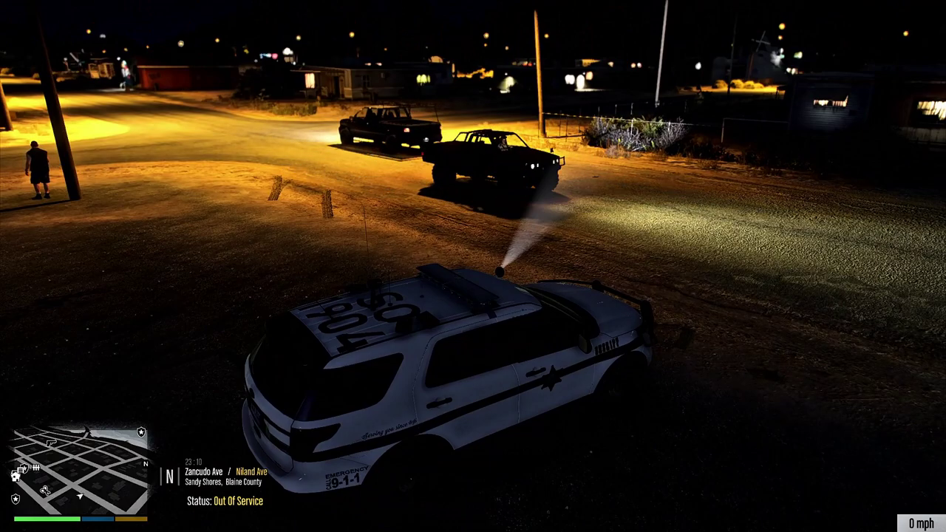
key("i")
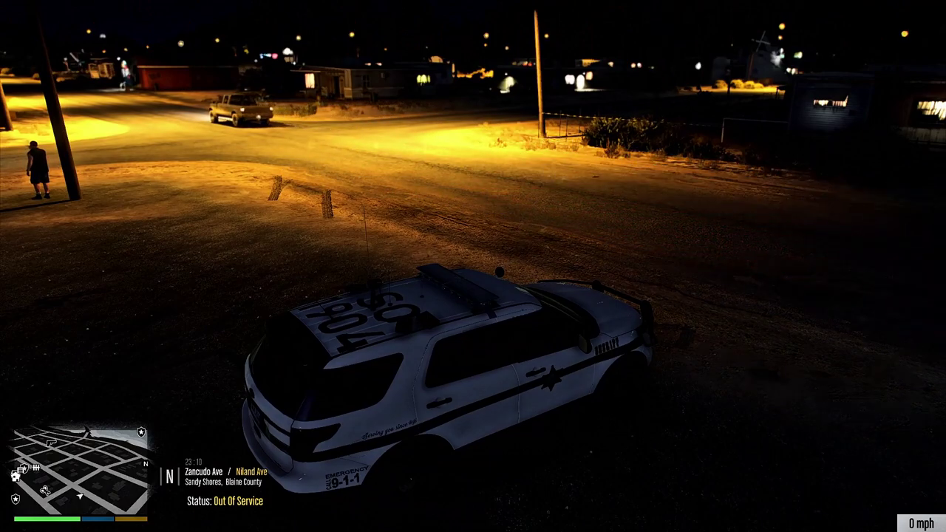
key("w")
key("a")
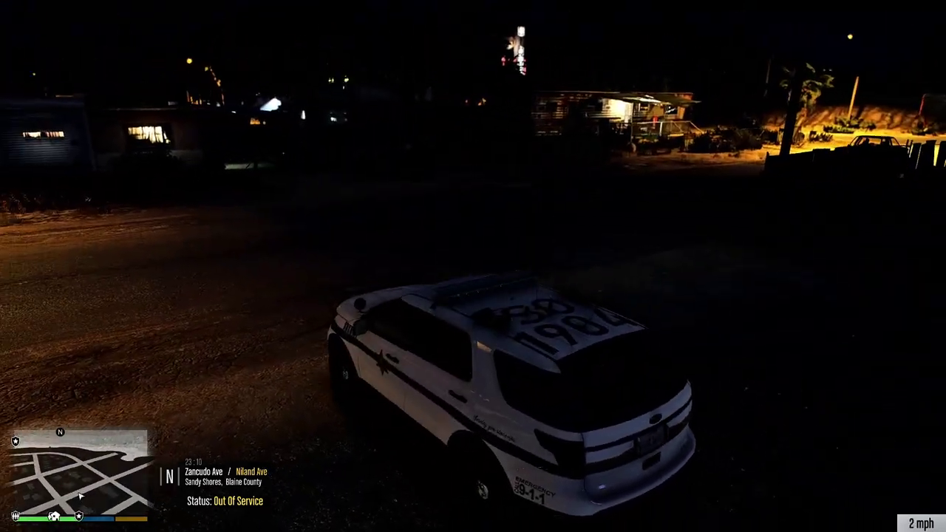
key("h")
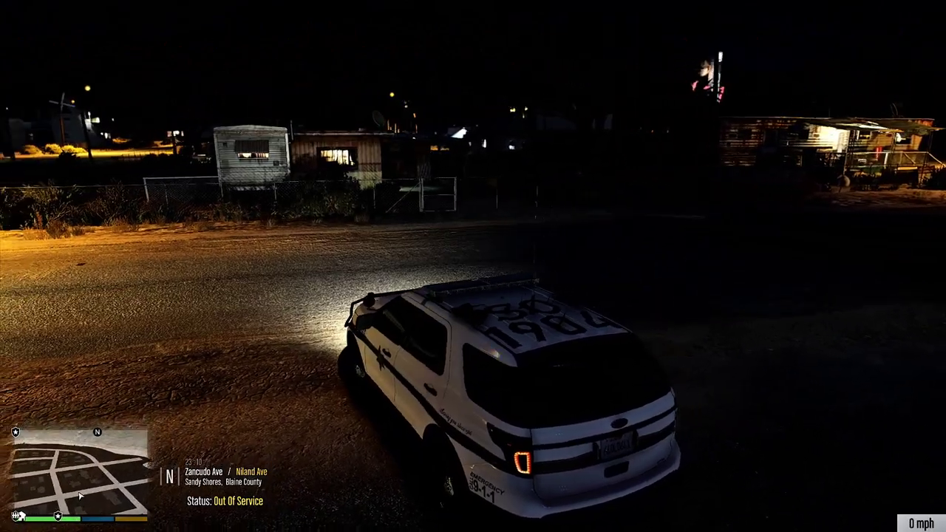
- Turn the SUV toward the Zancudo Ave and Niland Ave intersection and shine the spotlight on the building across the road
key("w")
key("s")
key("w")
key("a")
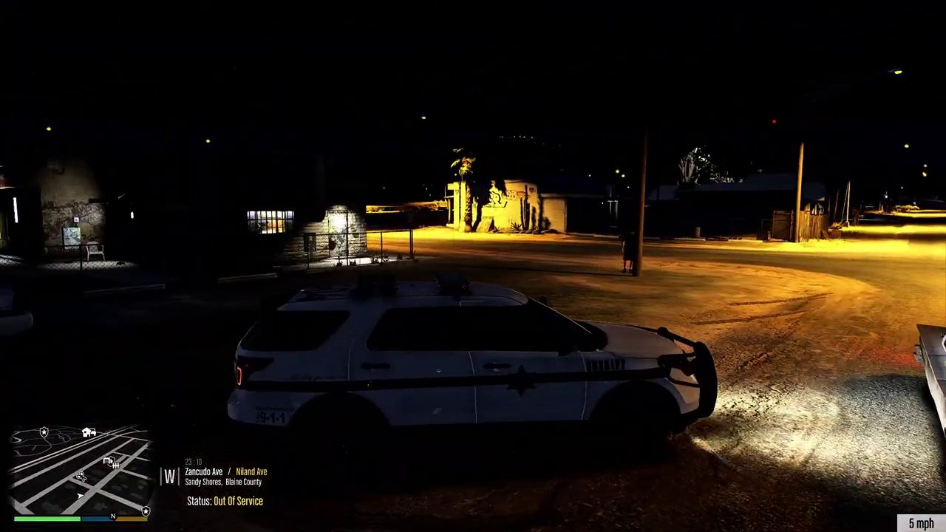
key("s")
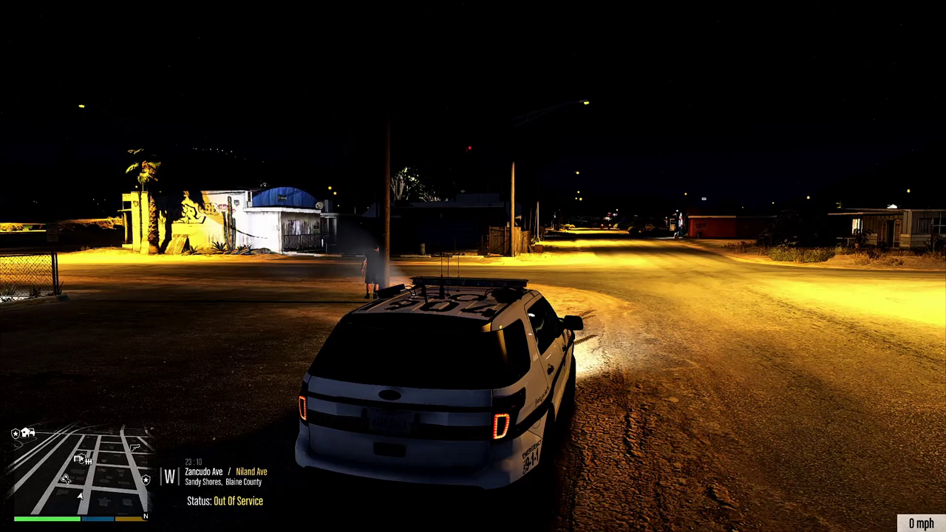
key("w")
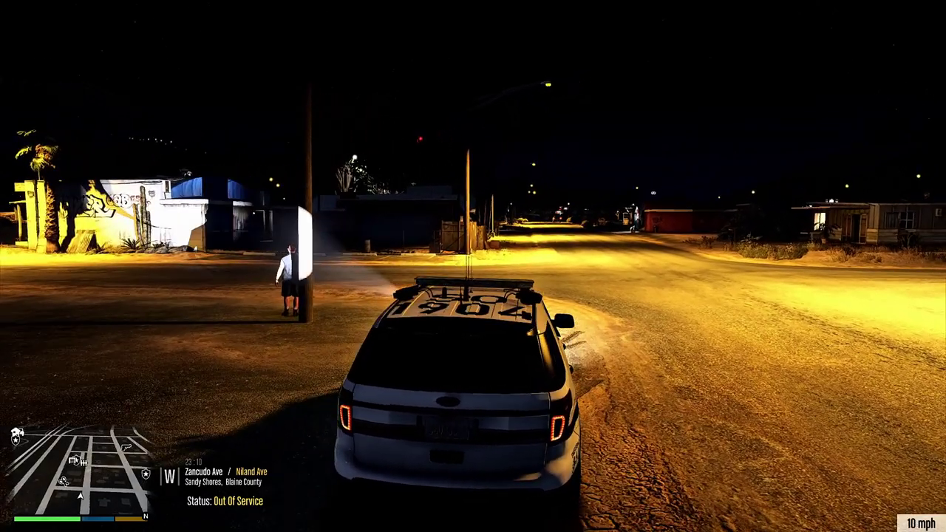
key("s")
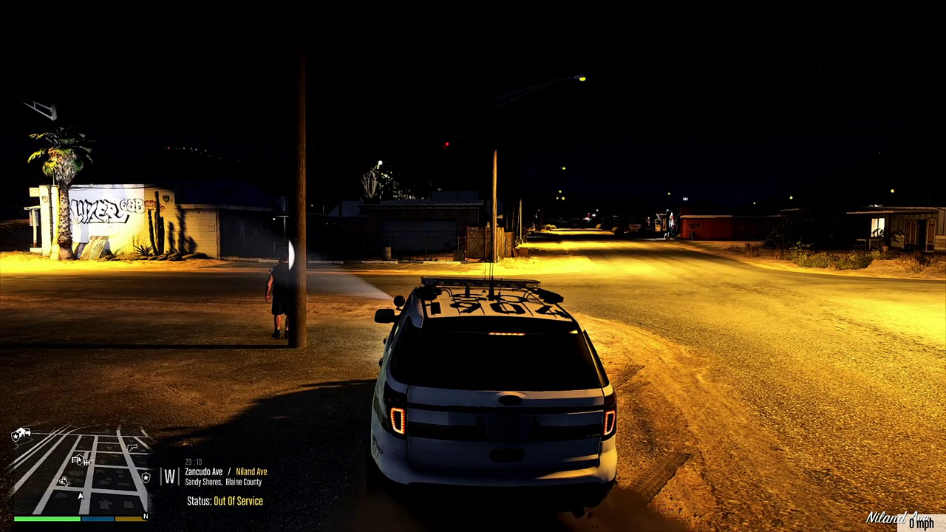
- Edge the SUV forward beside the utility pole, testing the spotlight on the pole, the nearby pedestrian and the graffiti building
key("w")
key("a")
key("s")
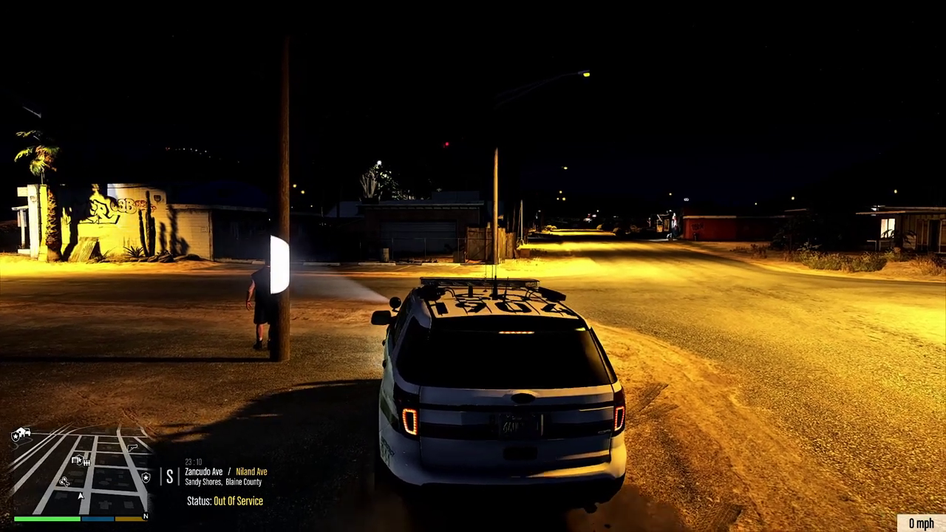
key("w")
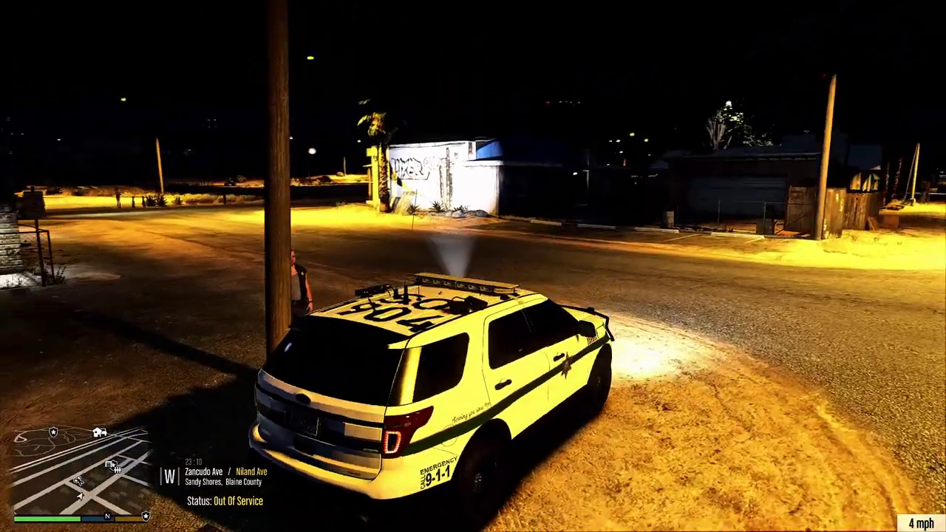
key("s")
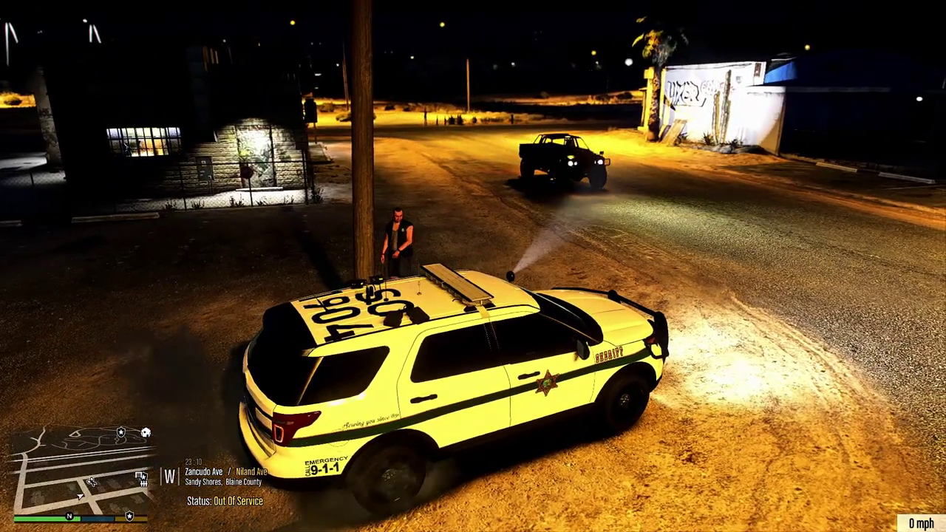
- Turn the SUV down Niland Ave behind the pedestrian and light the side wall of the 24/7 Supermarket with the spotlight
key("w")
key("a")
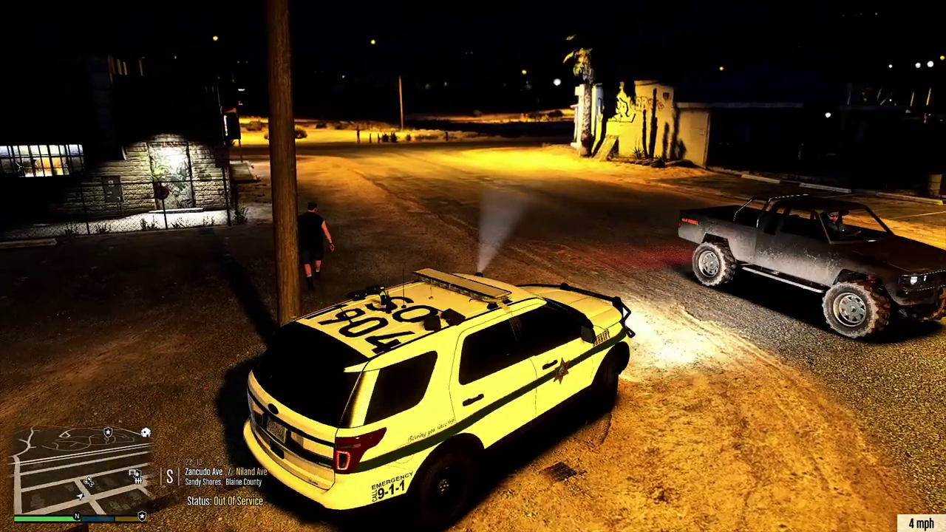
key("a")
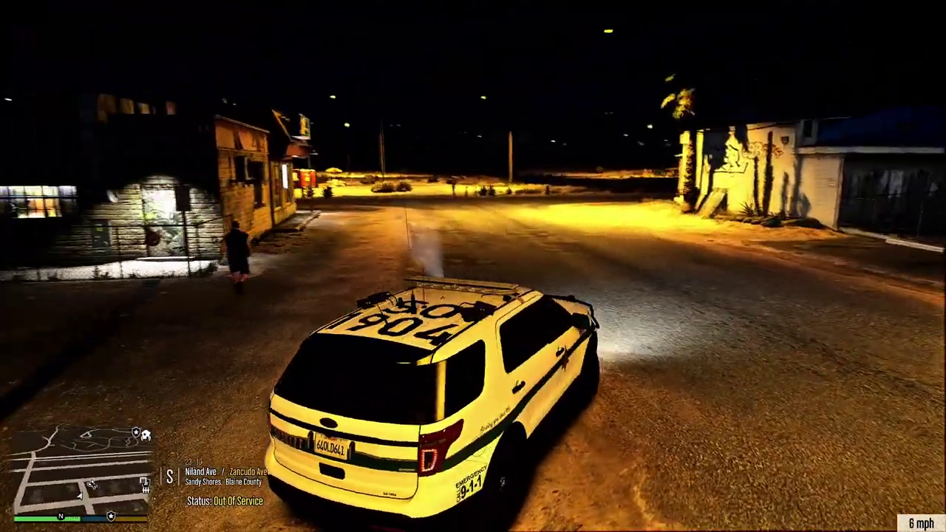
key("s")
key("w")
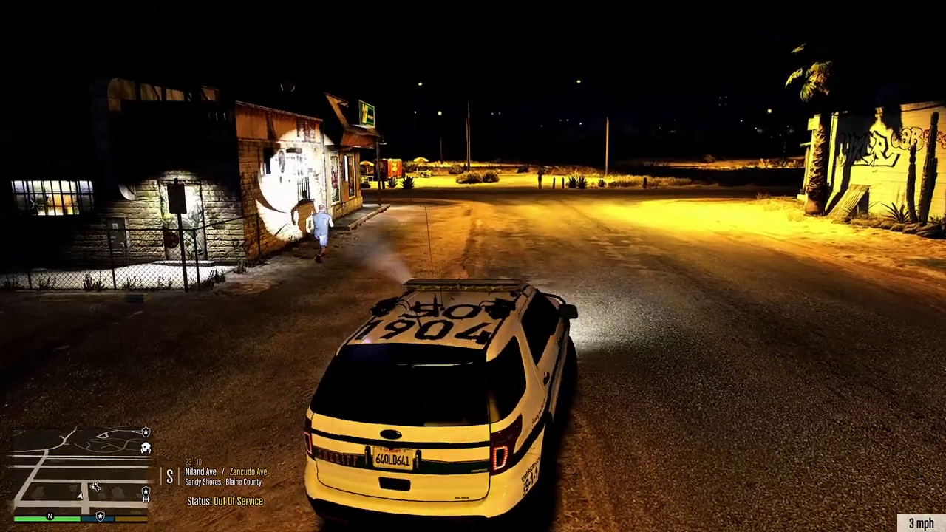
key("w")
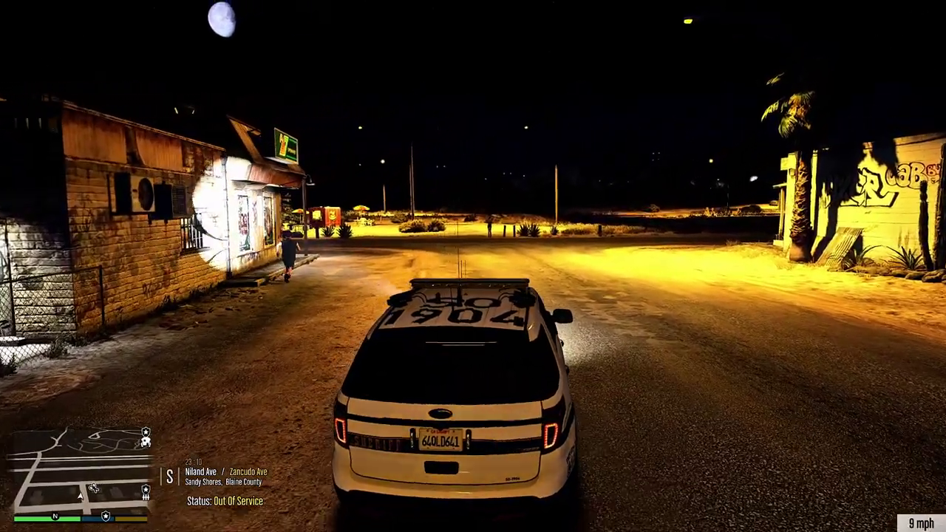
- Track the pedestrian with the spotlight while driving past the 24/7 Supermarket onto Alhambra Dr
key("w")
key("d")
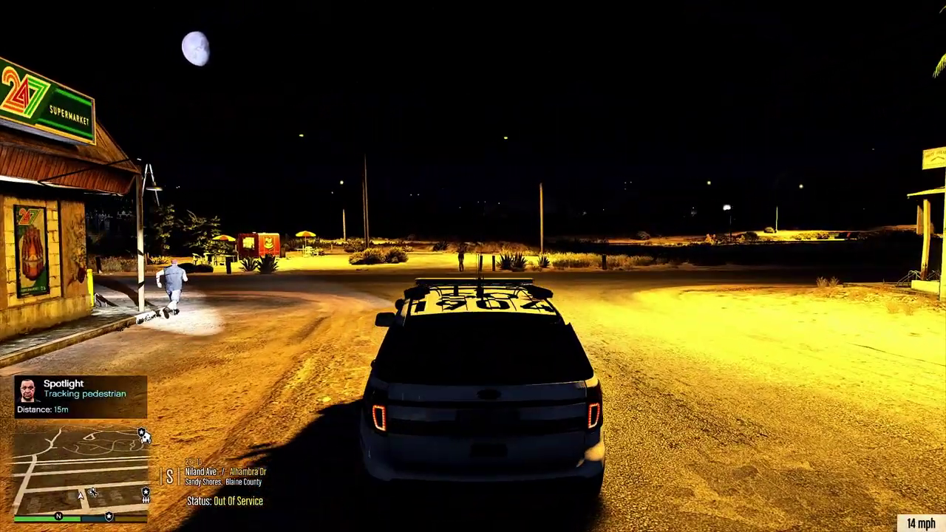
key("s")
key("a")
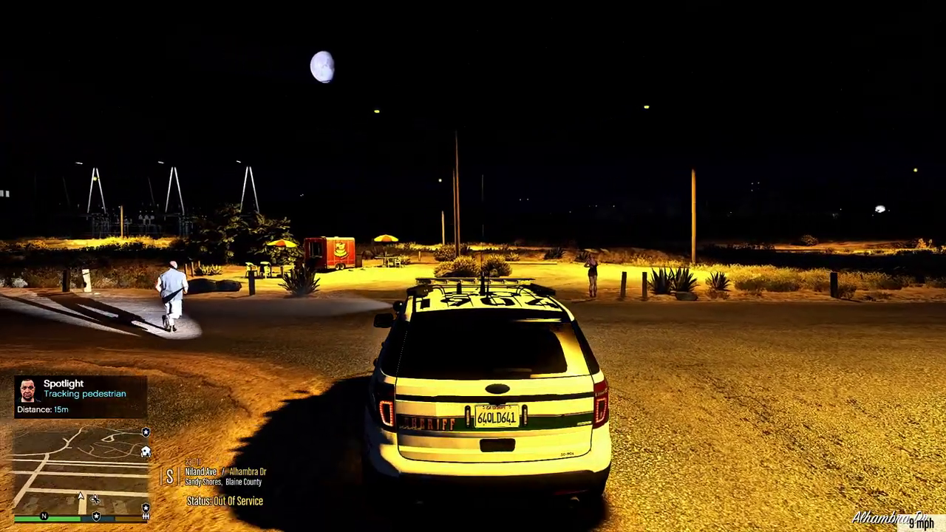
key("a")
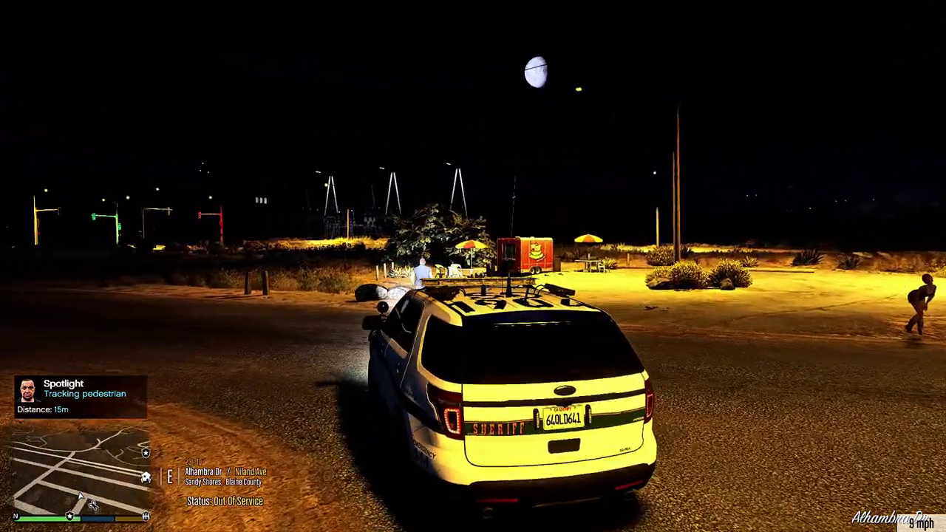
- Follow the tracked pedestrian across Alhambra Dr and stop the SUV near the red food trailer
key("d")
key("w")
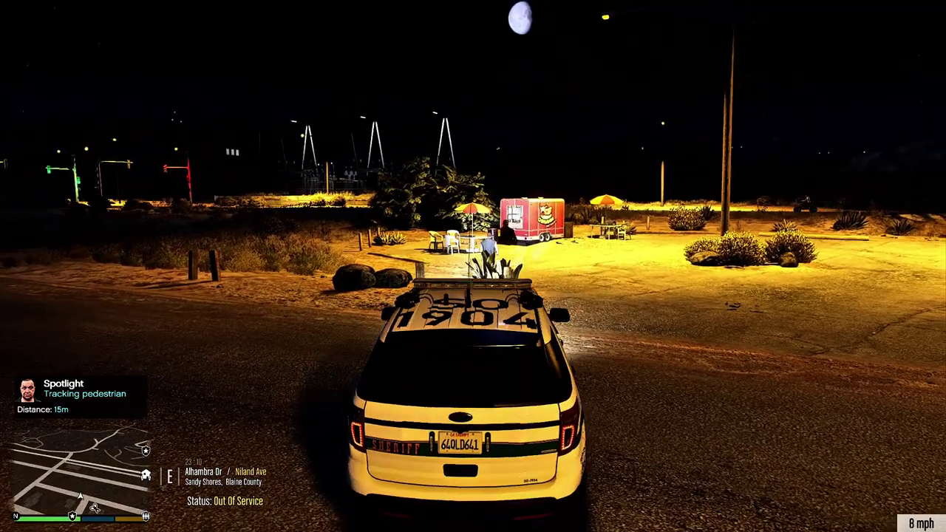
key("w")
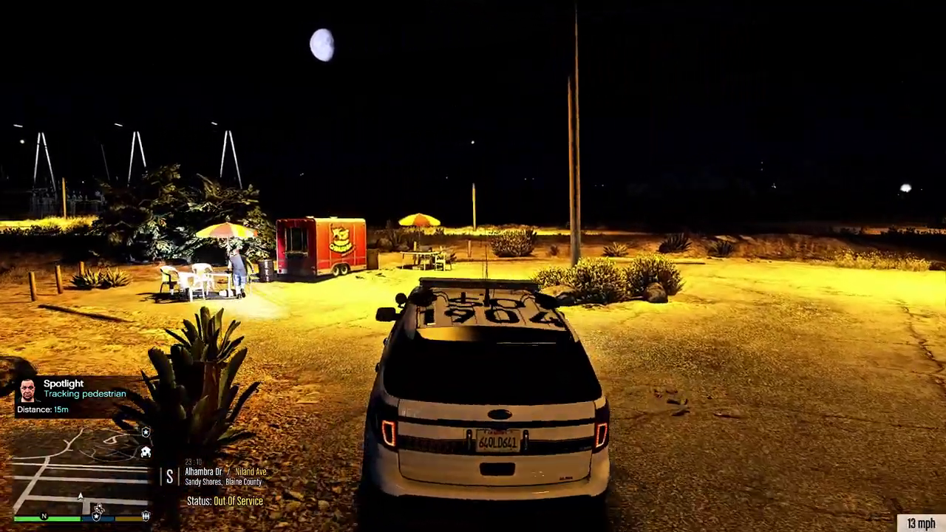
key("a")
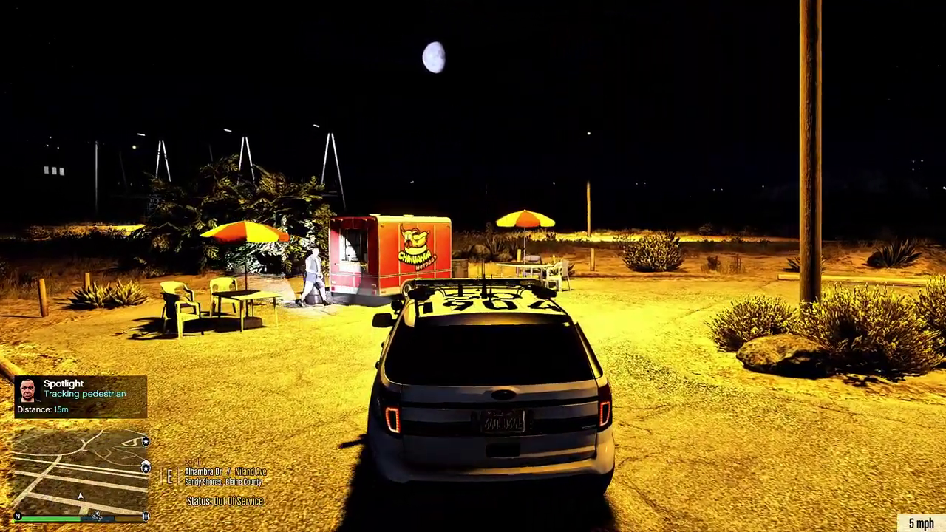
key("s")
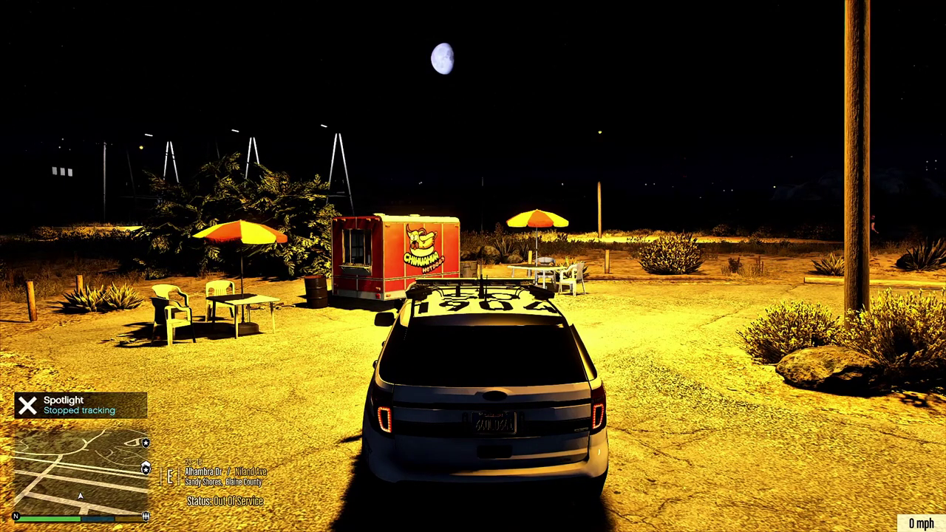
- Turn the SUV around to face the 24/7 Supermarket and shine the spotlight across the road
key("s")
key("d")
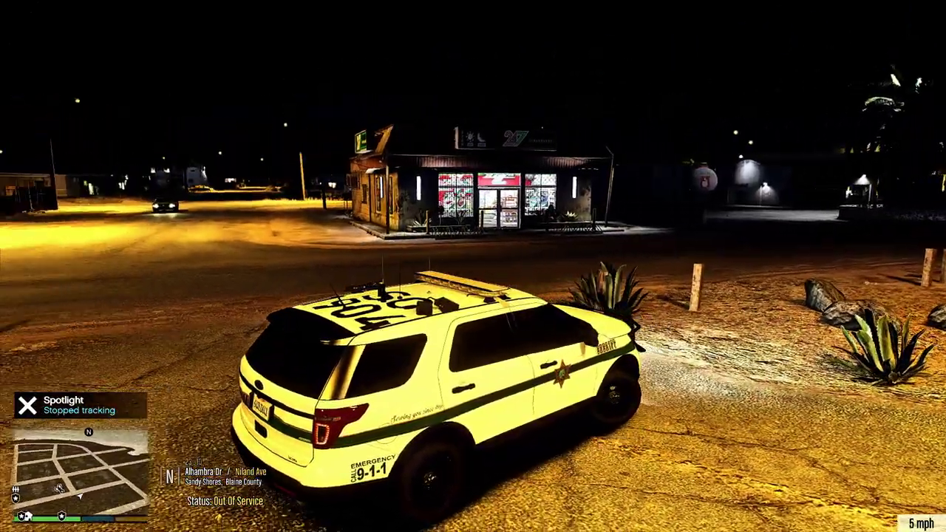
key("w")
key("a")
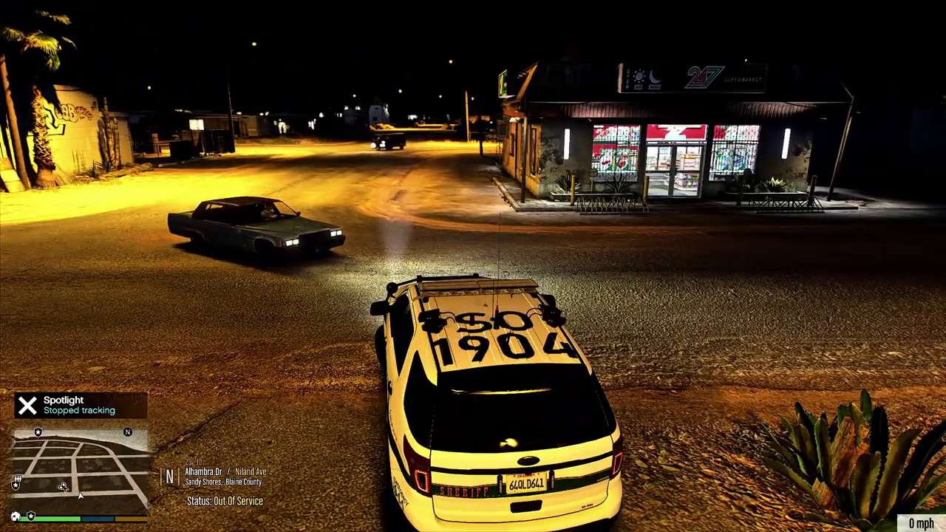
- Light the supermarket's front corner with the spotlight and drive east onto Alhambra Dr
key("w")
key("d")
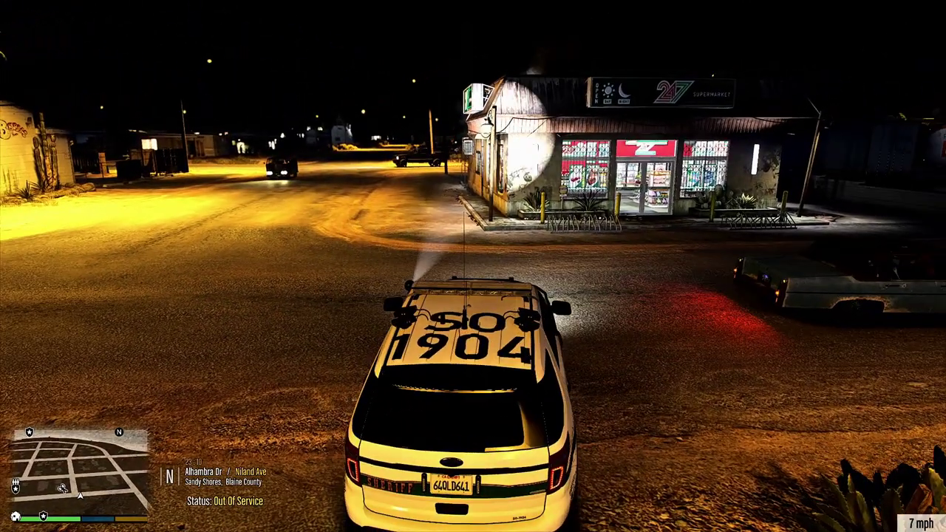
key("w")
key("d")
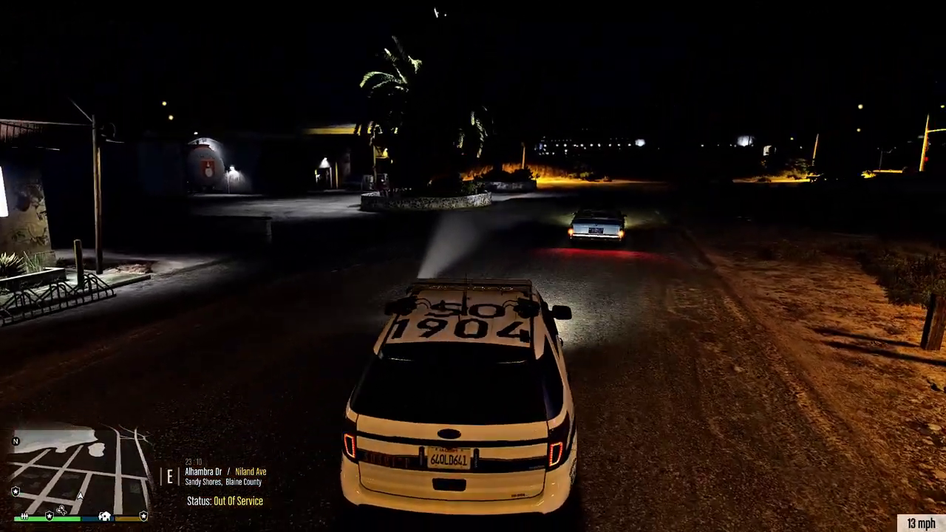
- Follow the Albany Emperor along Alhambra Dr onto Marina Dr while tracking it with the spotlight
key("w")
key("s")
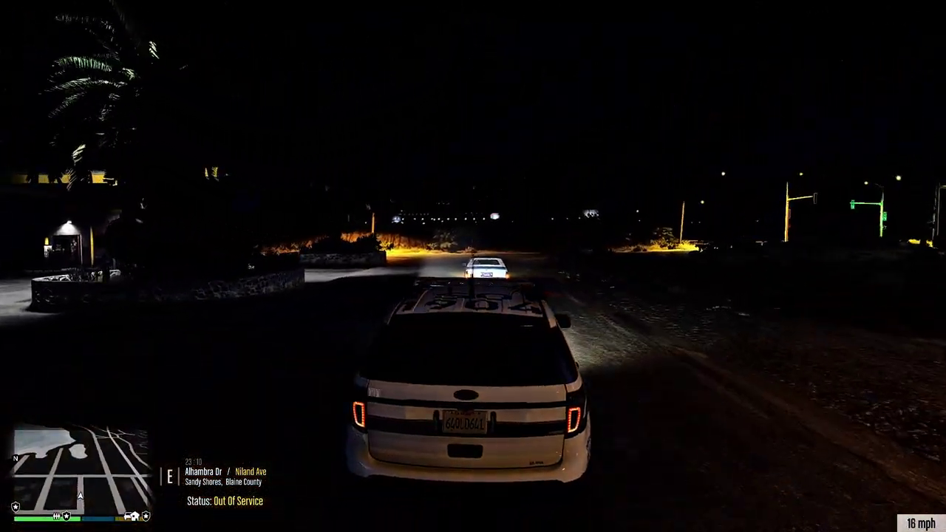
key("w")
key("a")
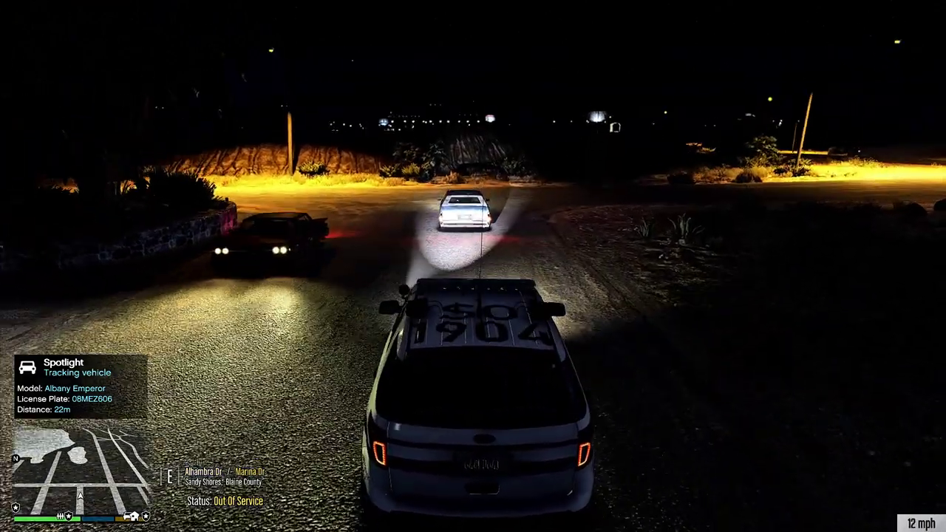
key("w")
key("a")
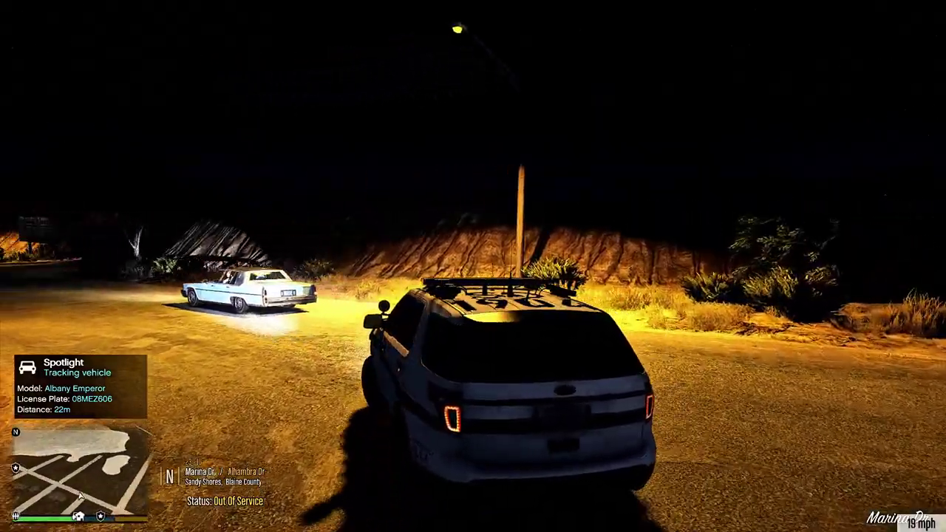
key("s")
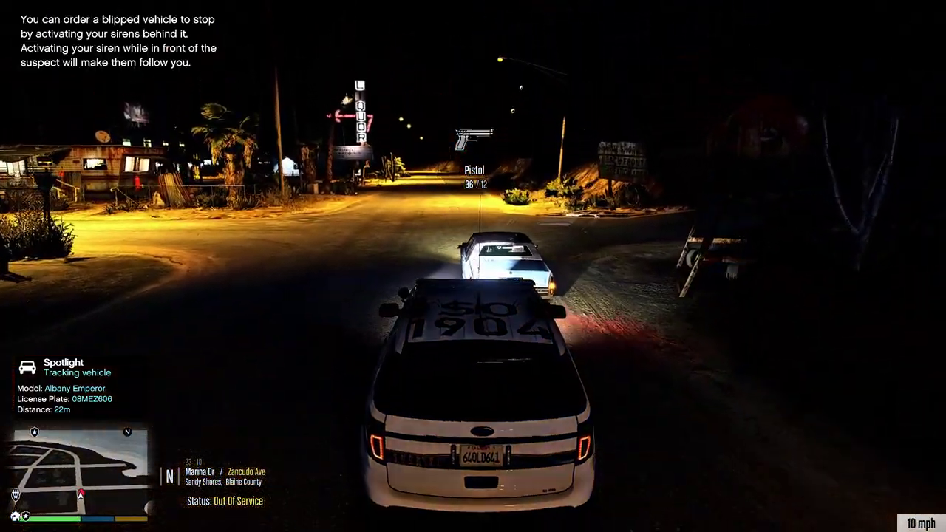
- Signal the tracked Albany Emperor to pull over and follow it onto Zancudo Ave, stopping behind it near Niland Ave
key("e")
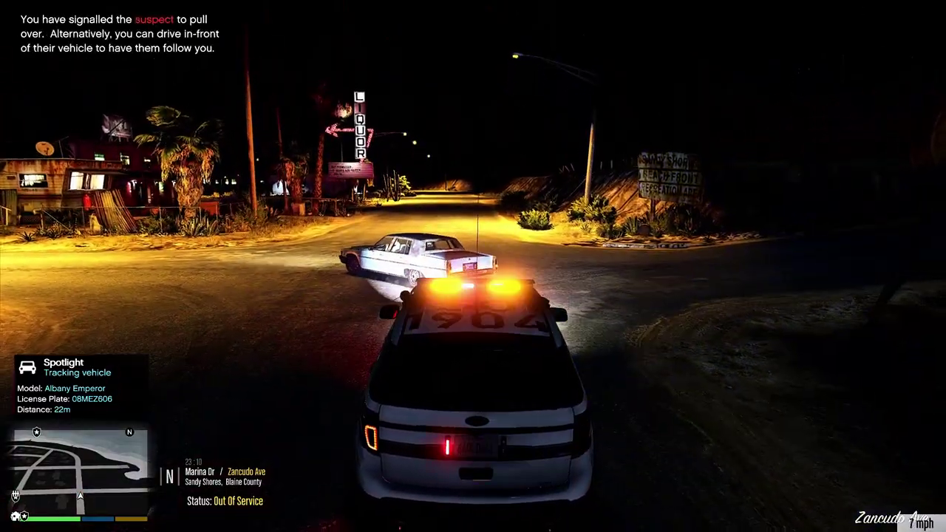
key("w")
key("w")
key("a")
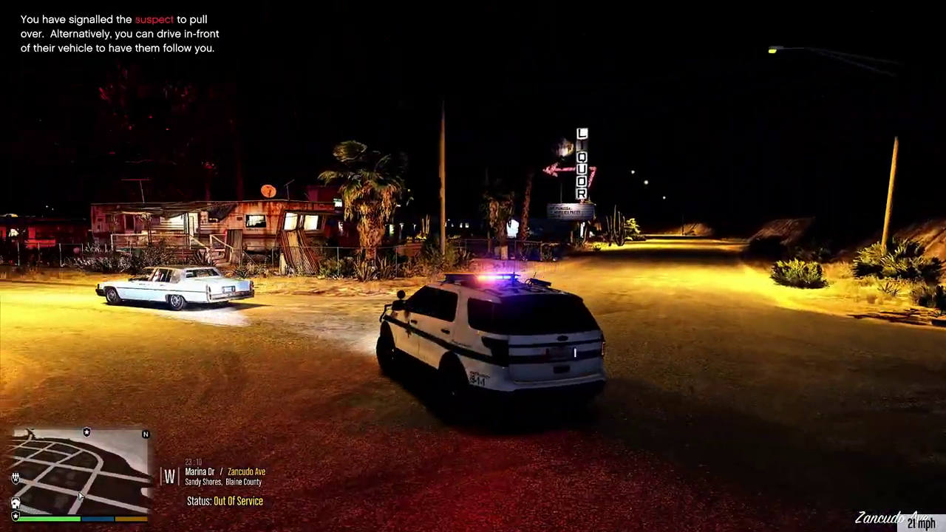
key("a")
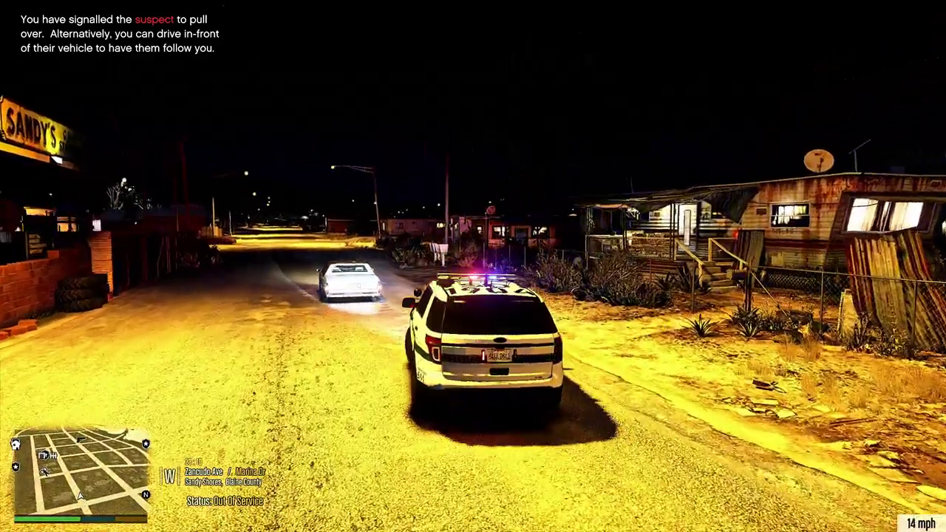
key("w")
key("s")
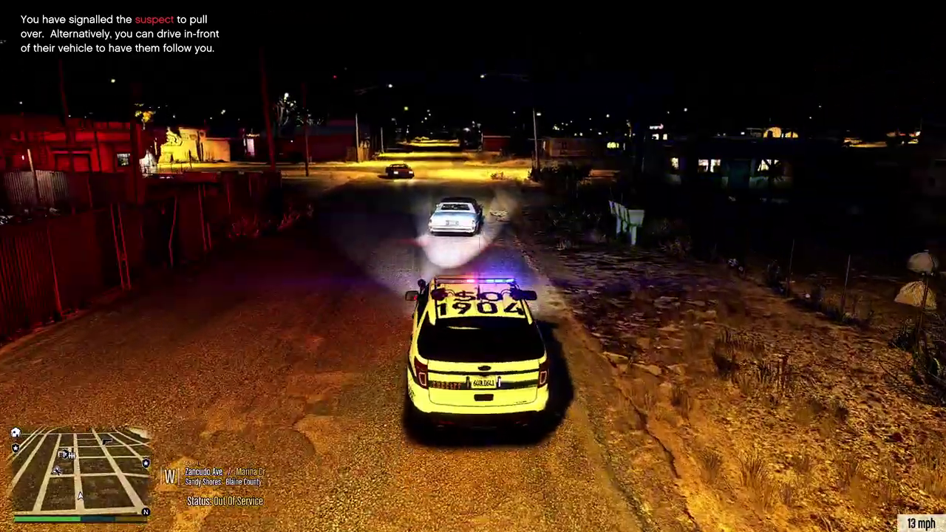
key("w")
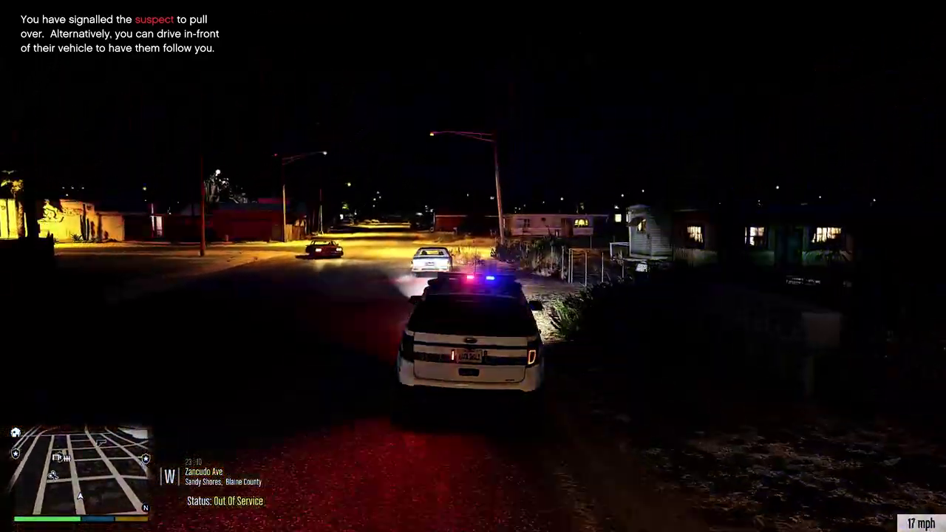
key("s")
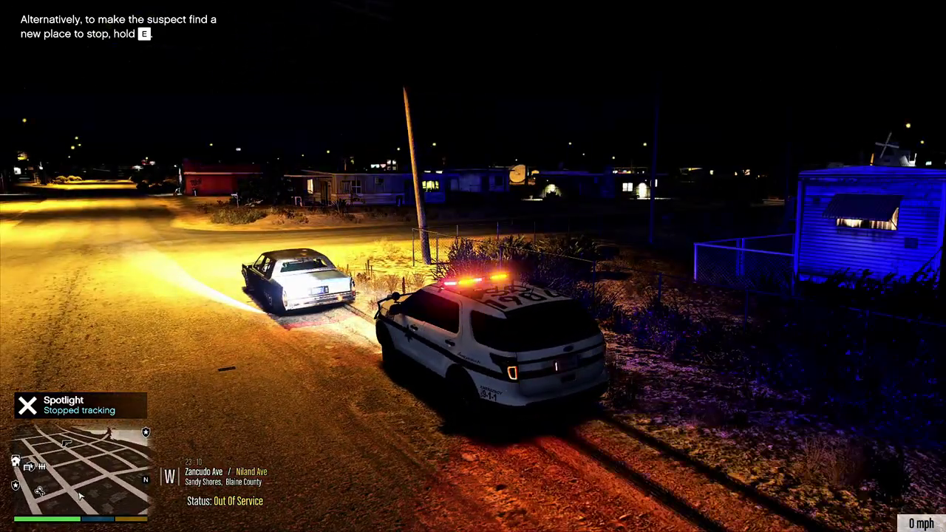
- Cancel the traffic stop and drive off from Zancudo Ave onto Niland Ave
key("shift")
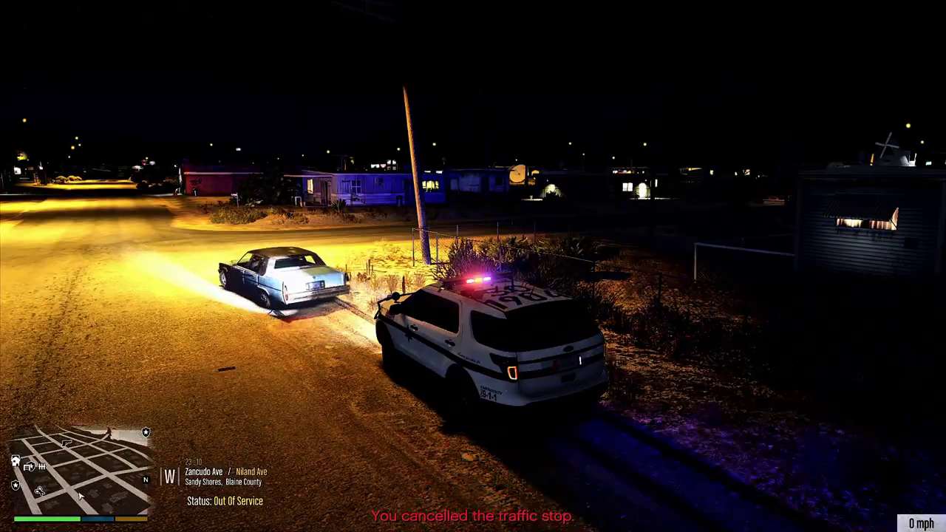
key("w")
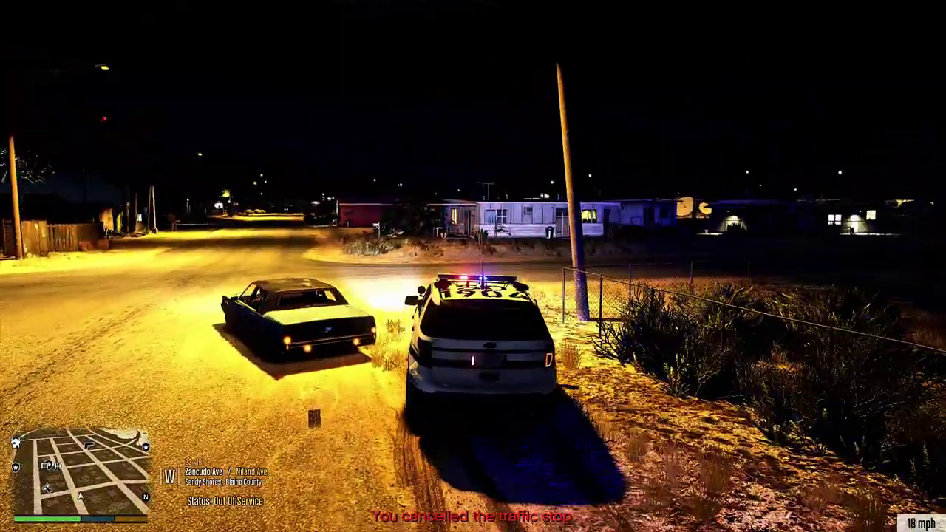
key("a")
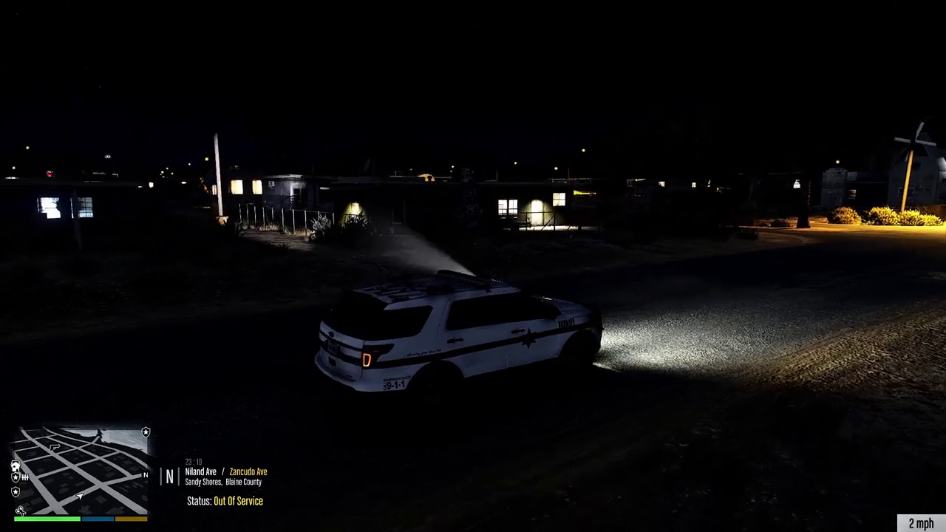
- Drive slowly north on Niland Ave toward Algonquin Blvd, shining the spotlight on the roadside houses
key("w")
key("d")
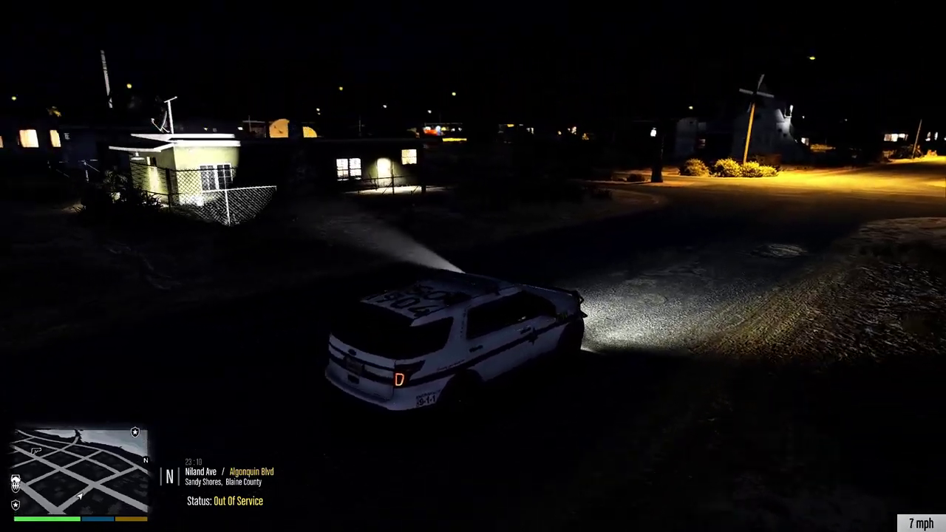
key("s")
key("w")
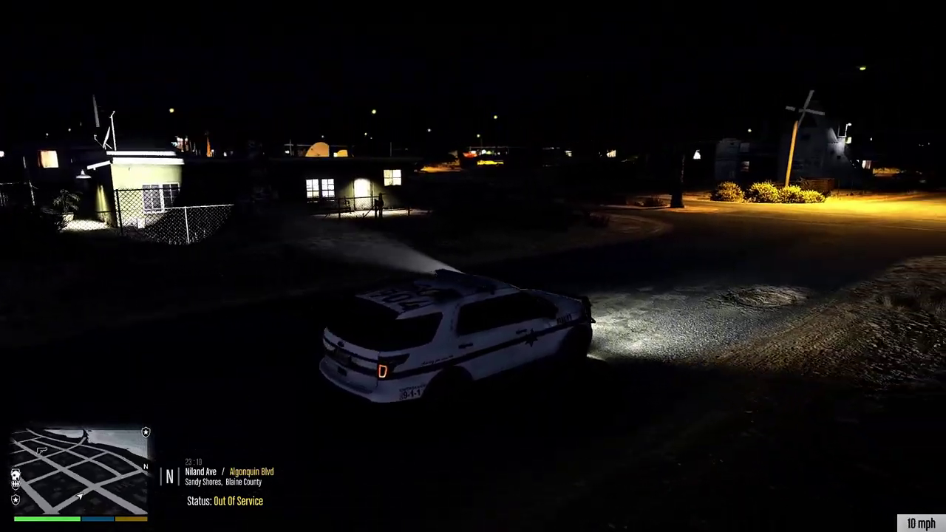
key("w")
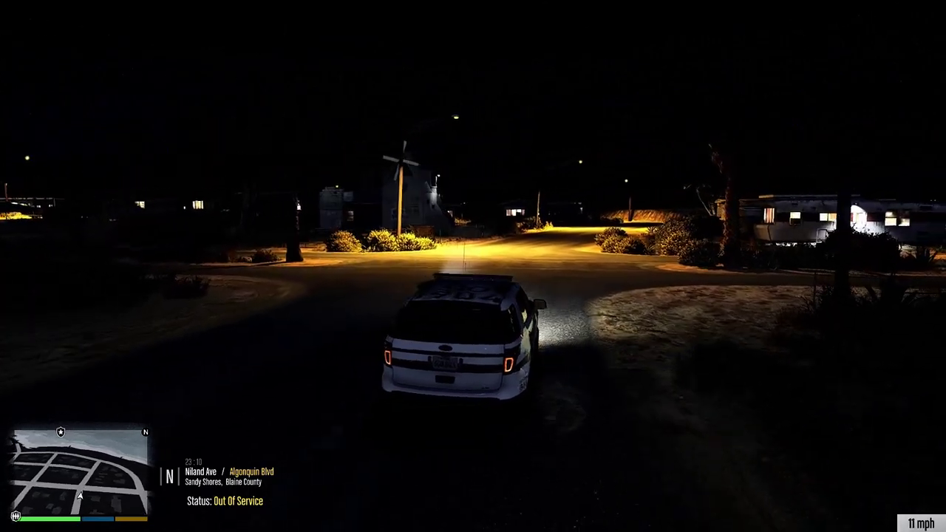
key("w")
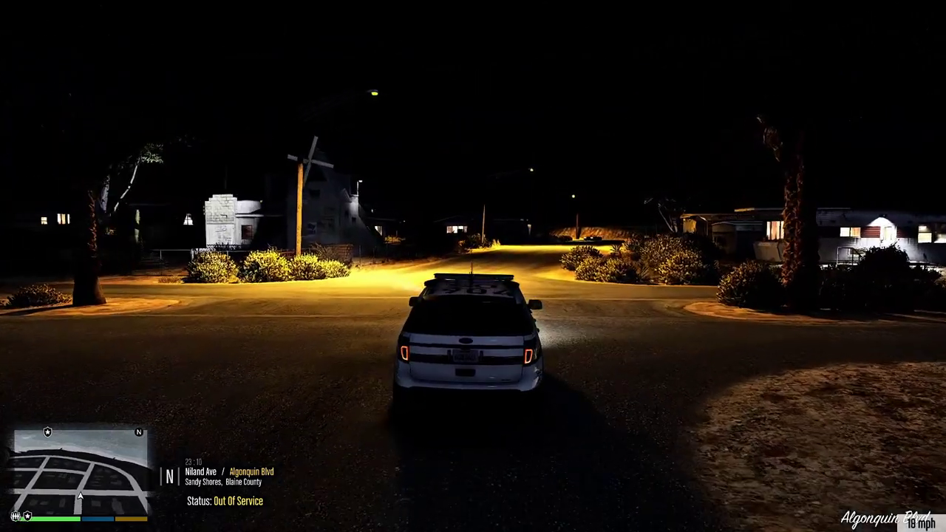
- Cross Algonquin Blvd past the windmill building with the spotlight on and stop the SUV near Cholla Springs Ave
key("w")
key("d")
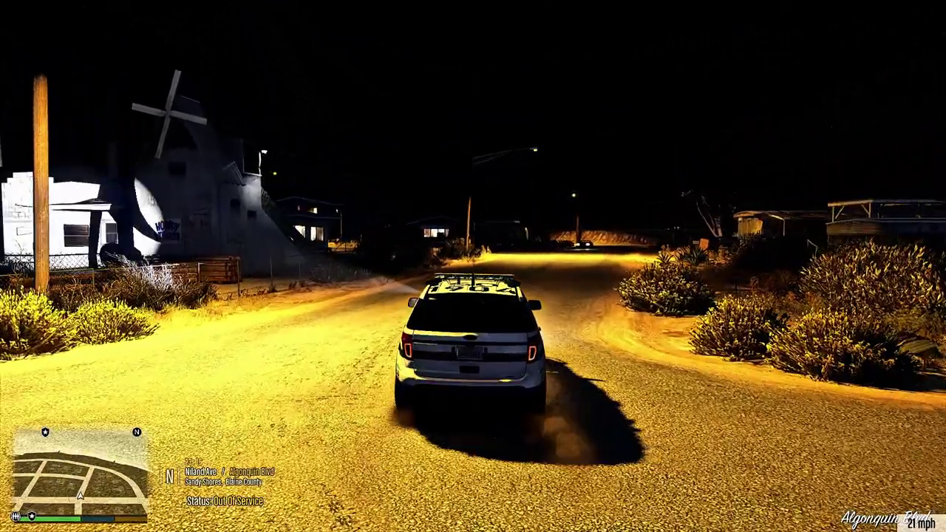
key("d")
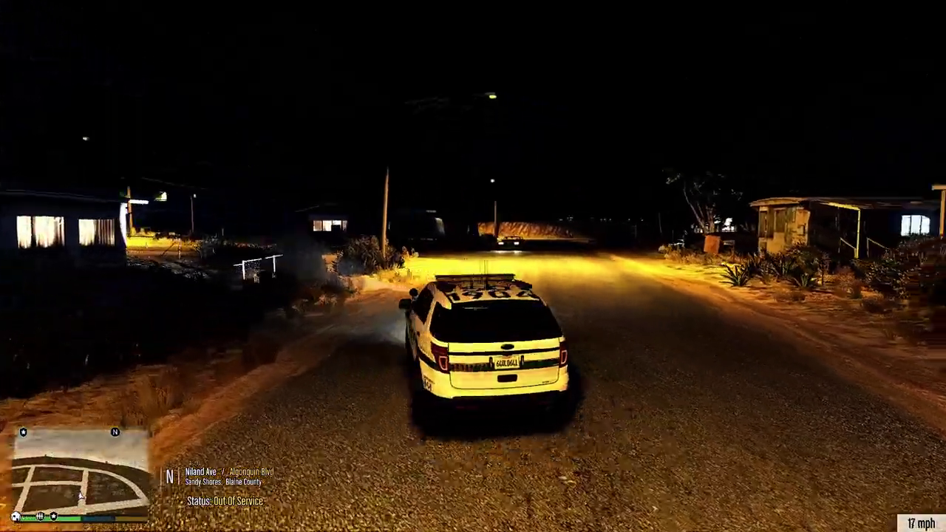
key("d")
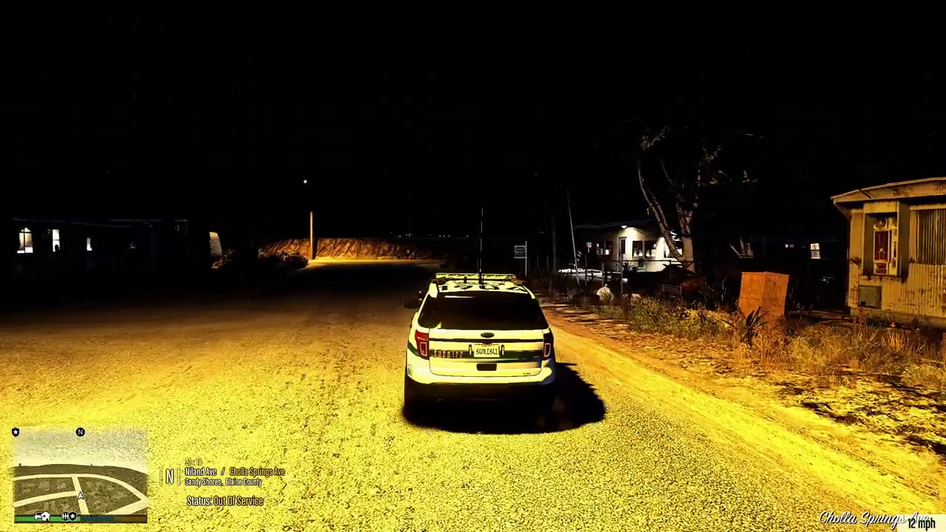
key("s")
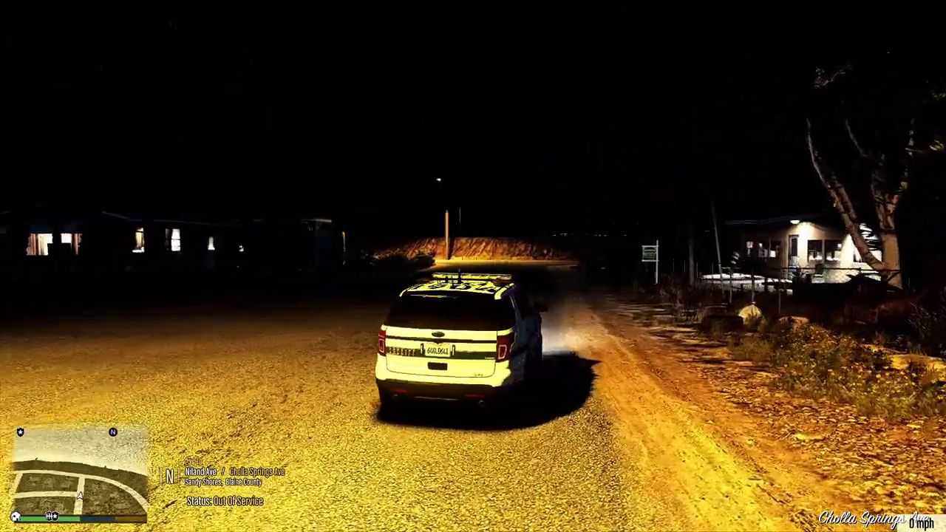
- Drive west on Cholla Springs Ave, stop beside the dark house and light the people next to it with the spotlight
key("w")
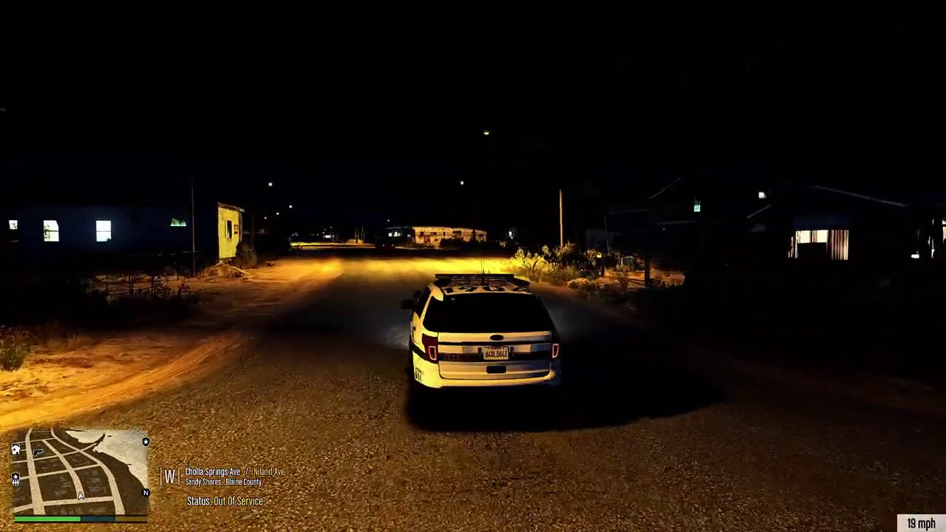
key("d")
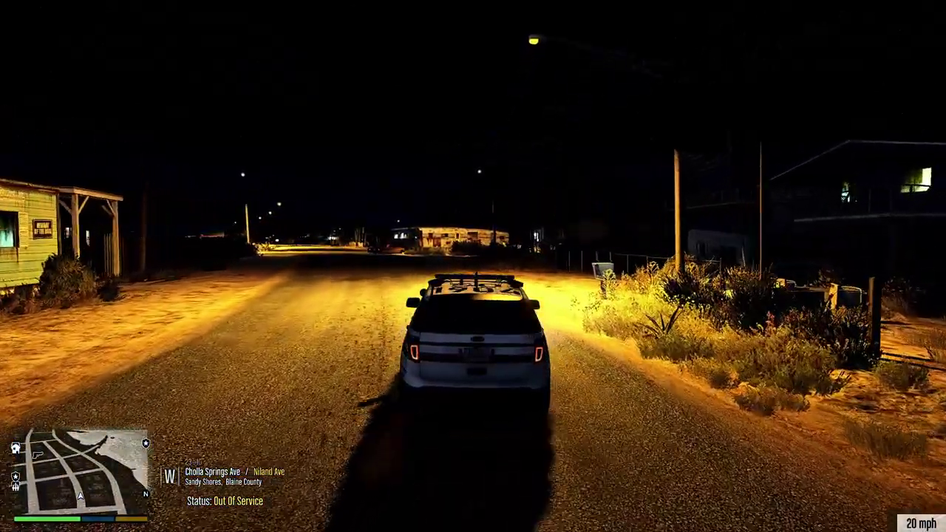
key("s")
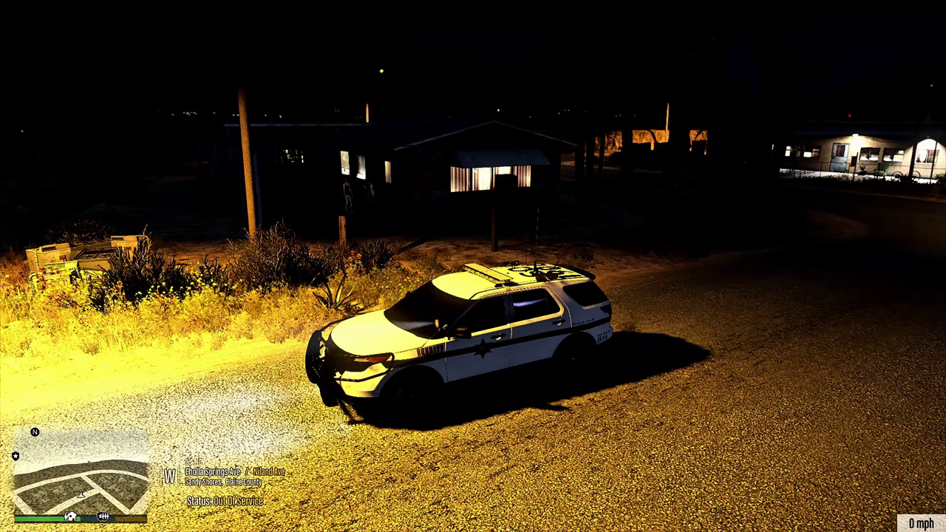
key("i")
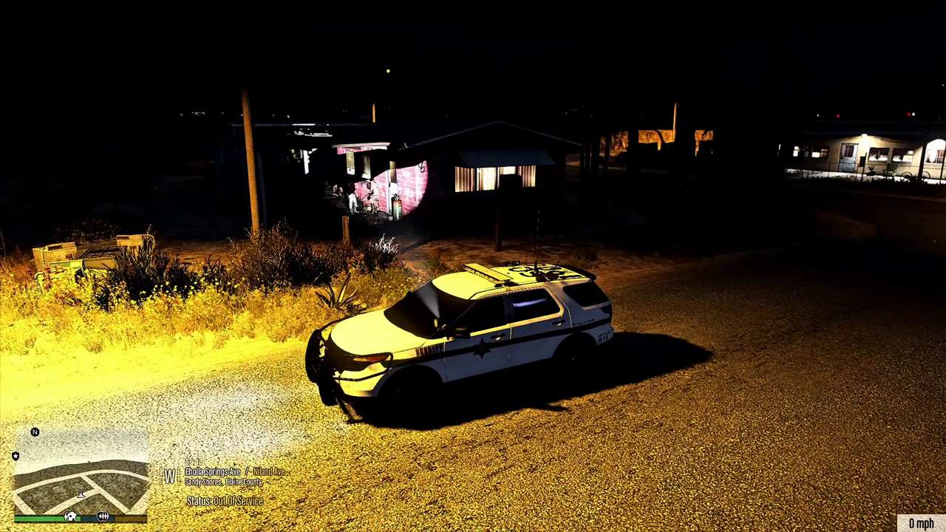
- Request panic backup from Dispatch and switch off the spotlight
key("F9")
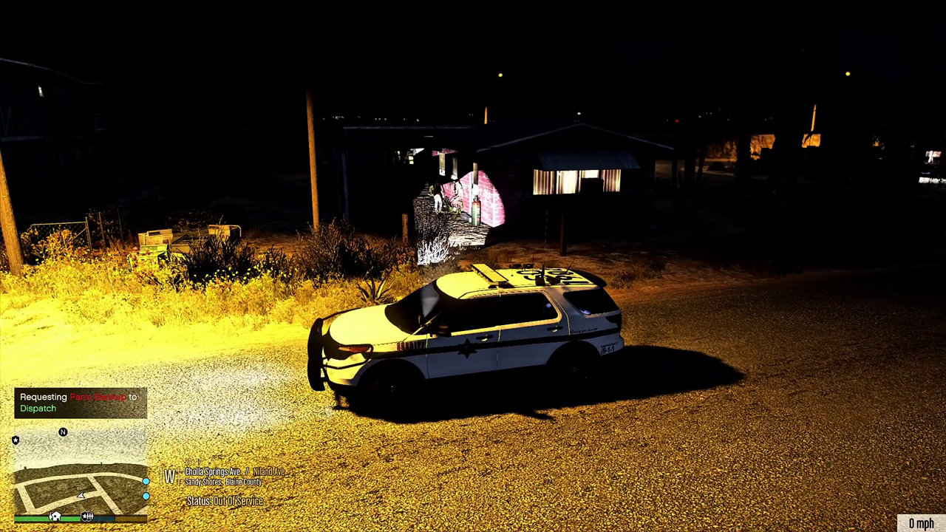
key("BackSpace")
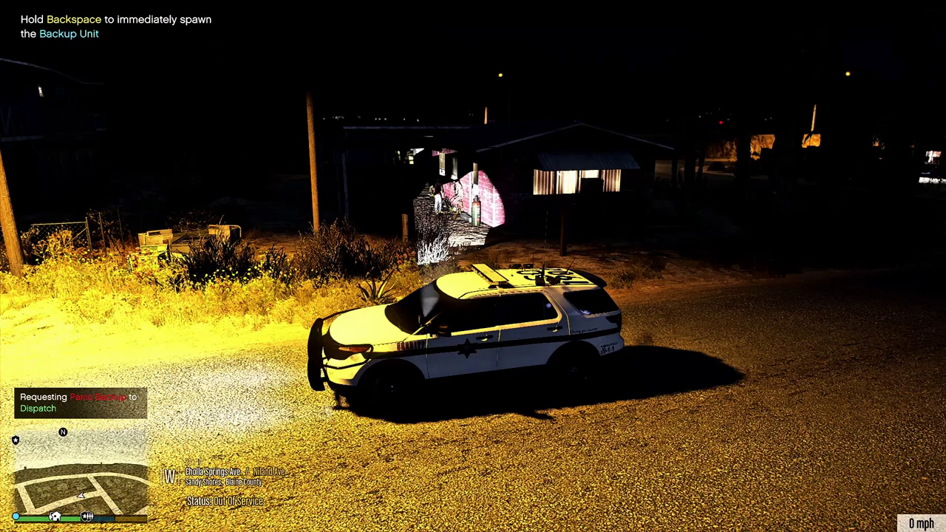
key("i")
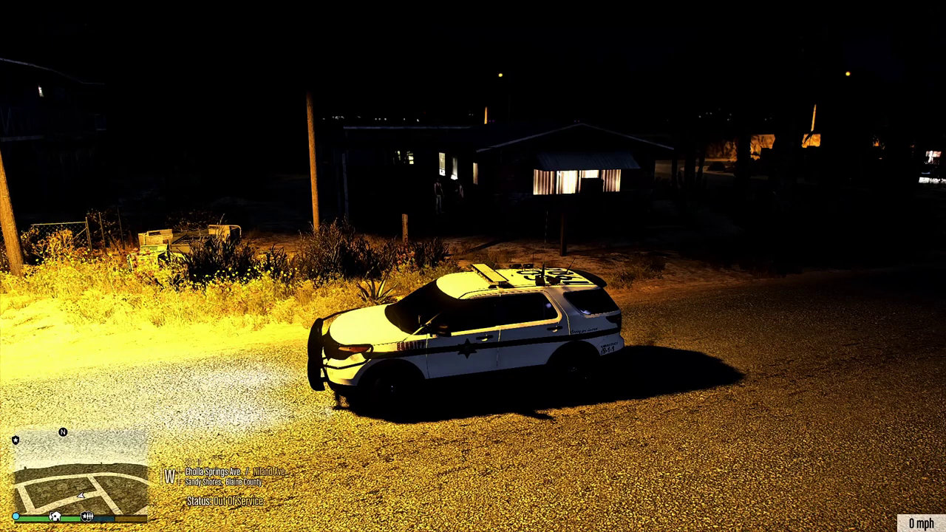